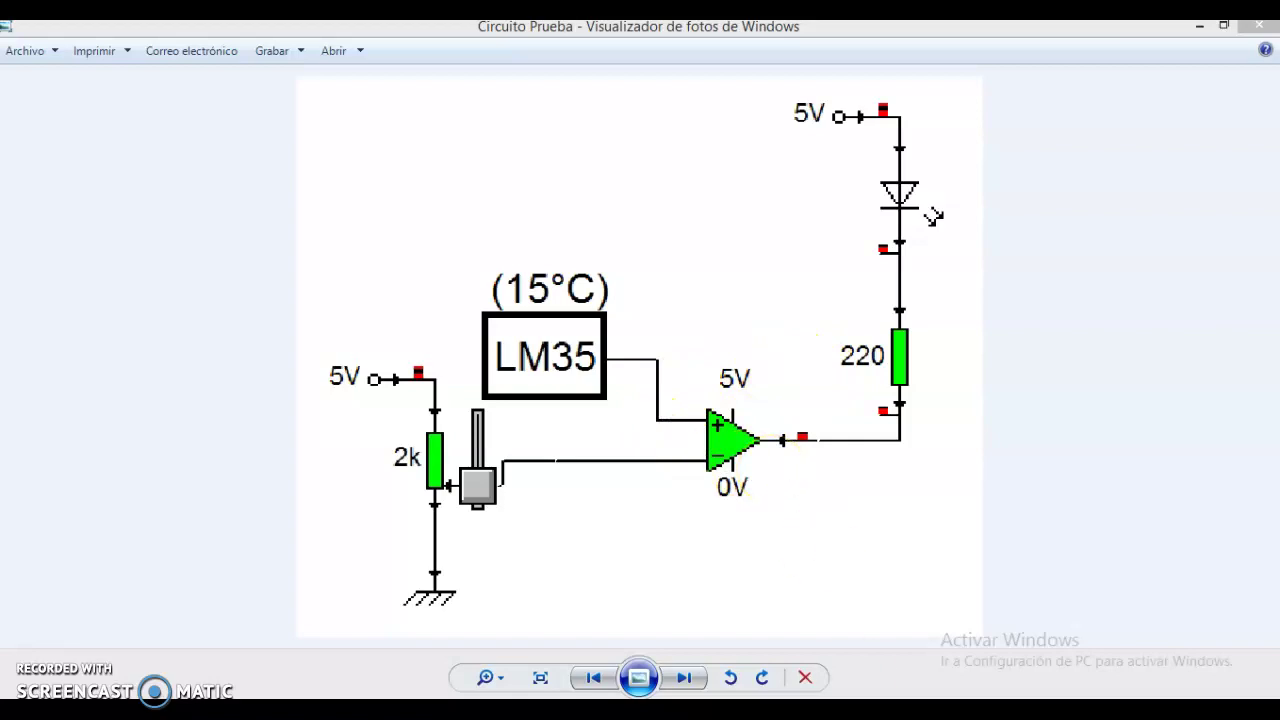
Switch to ISIS Professional, search the device library for lm35 and add the LM35 temperature sensor to the device list.
{"action": "mouse_move", "coordinate": [830, 710]}
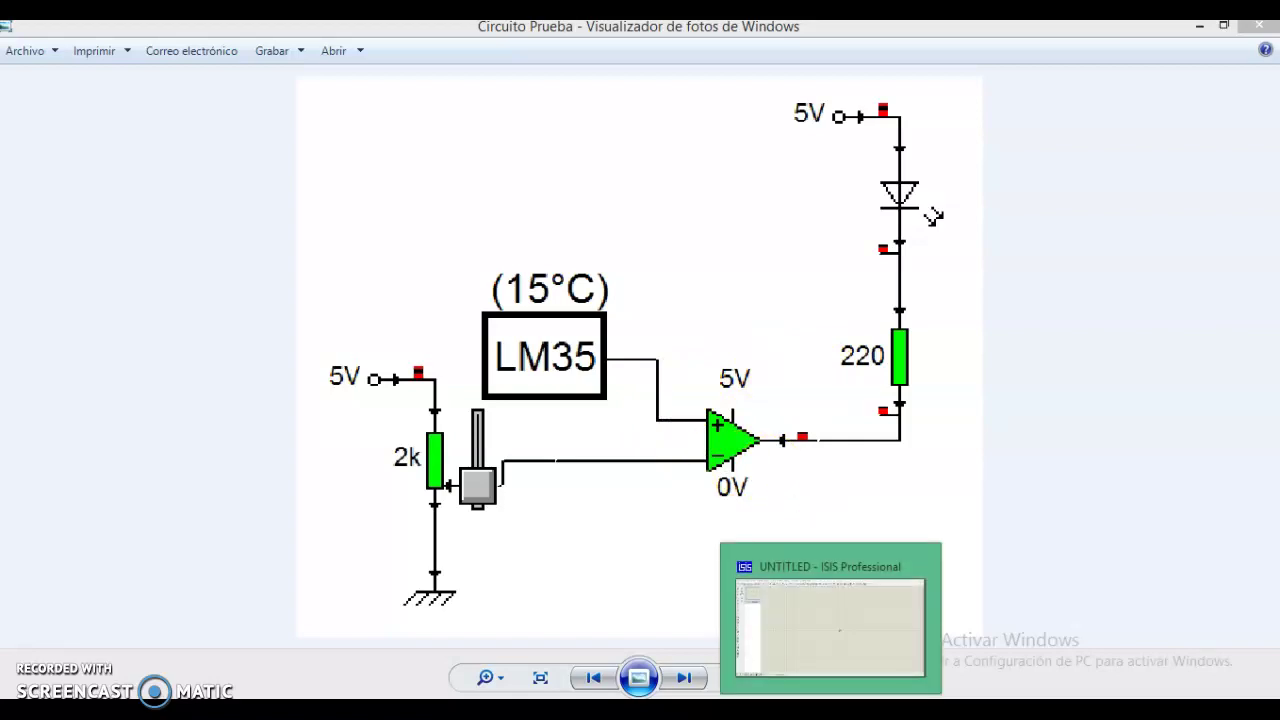
{"action": "left_click", "coordinate": [830, 710]}
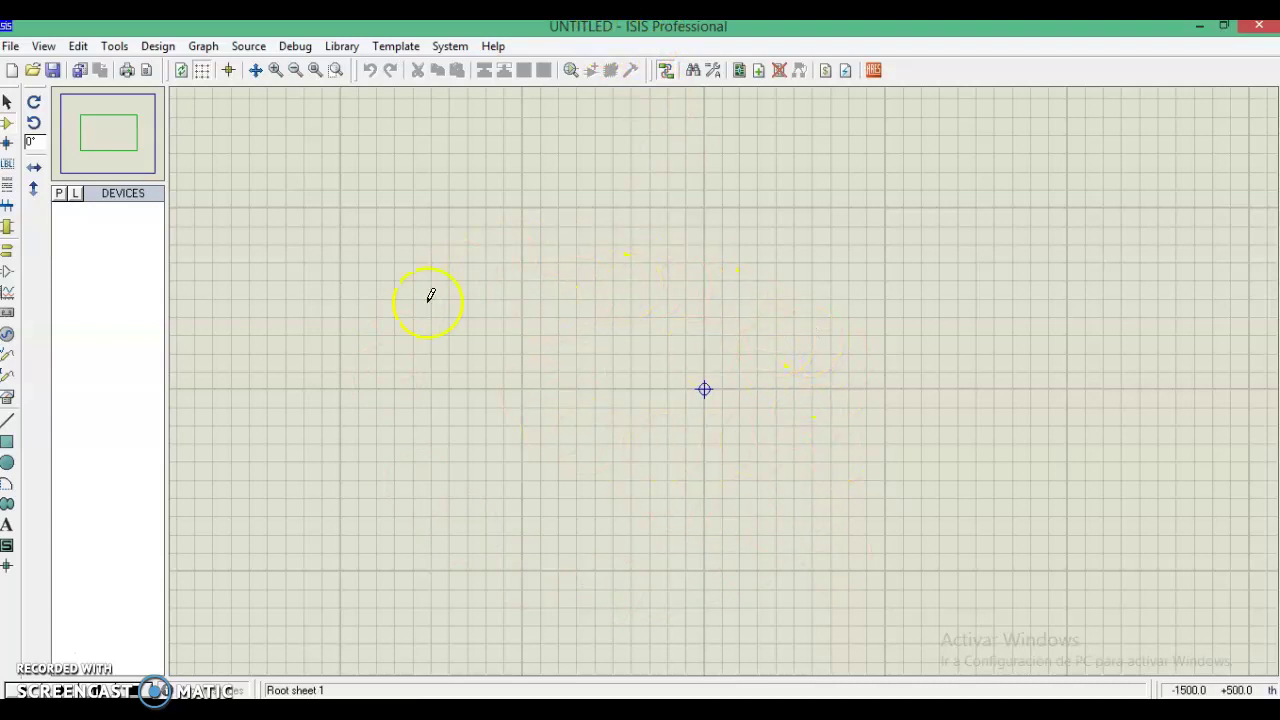
{"action": "left_click", "coordinate": [59, 194]}
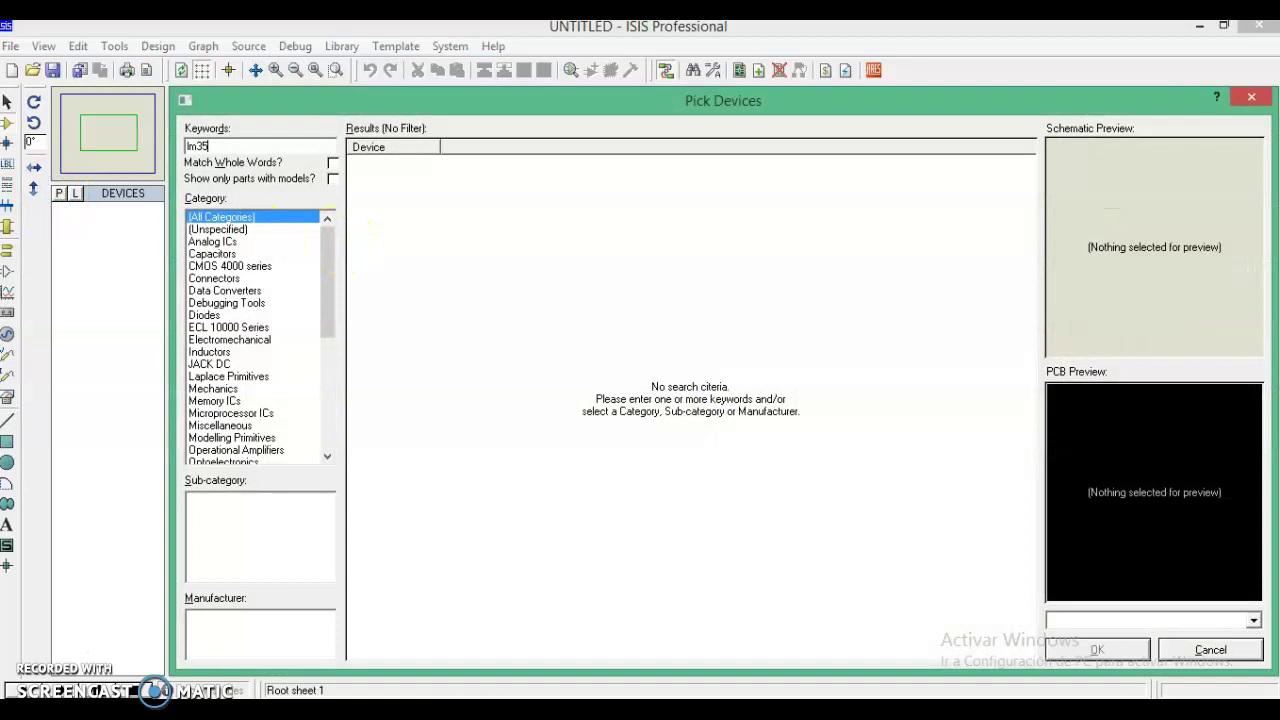
{"action": "left_click", "coordinate": [808, 278]}
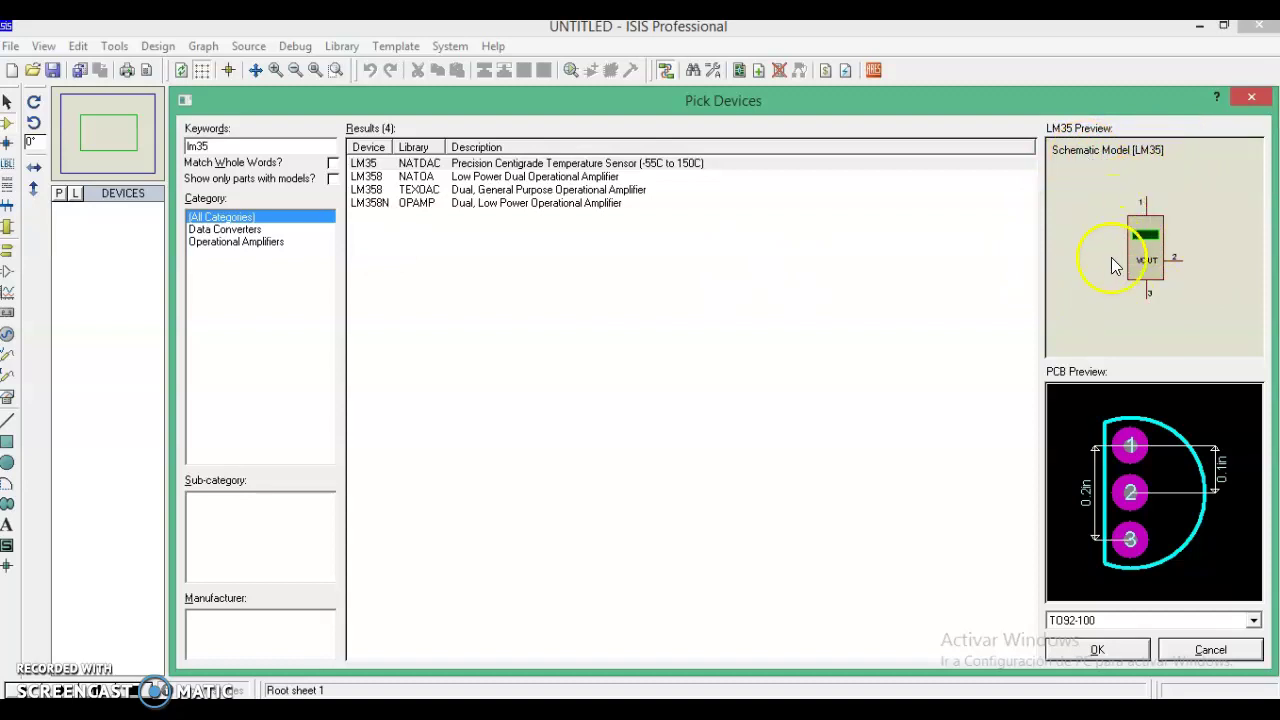
{"action": "double_click", "coordinate": [365, 164]}
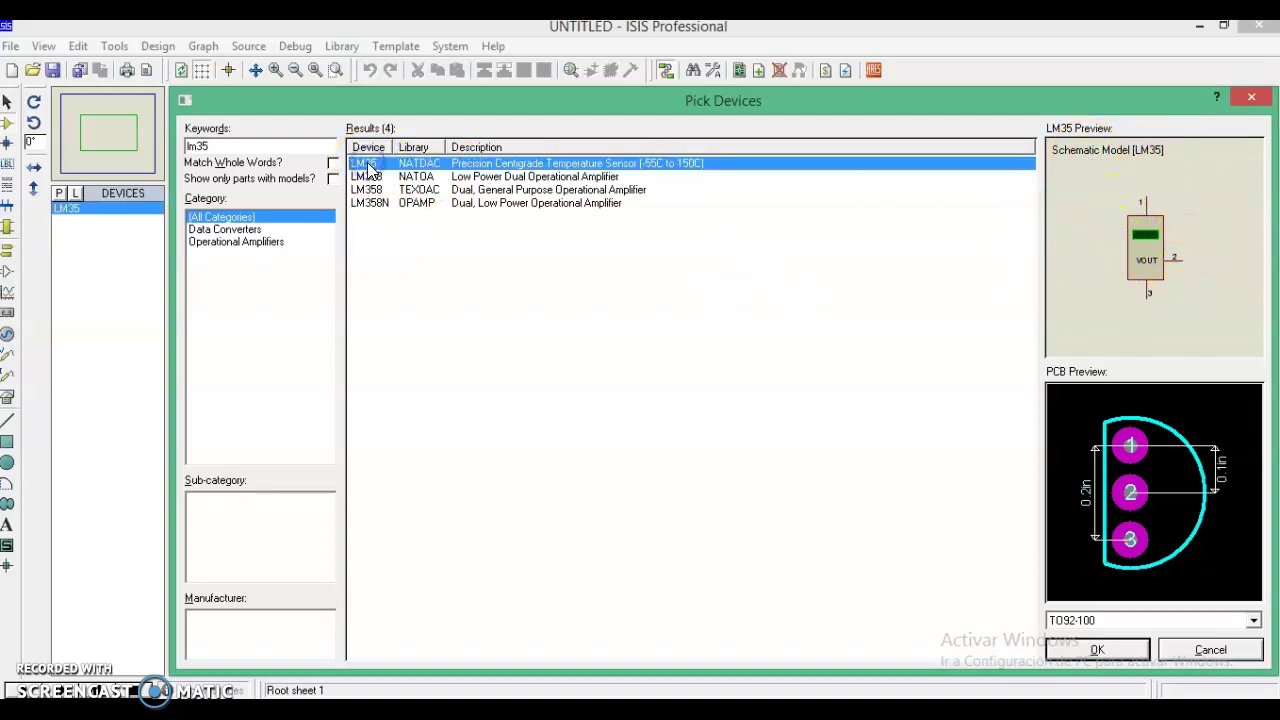
Search the device library for lm339 and compi, and add the general comparator COMPI to the device list.
{"action": "left_click", "coordinate": [228, 146]}
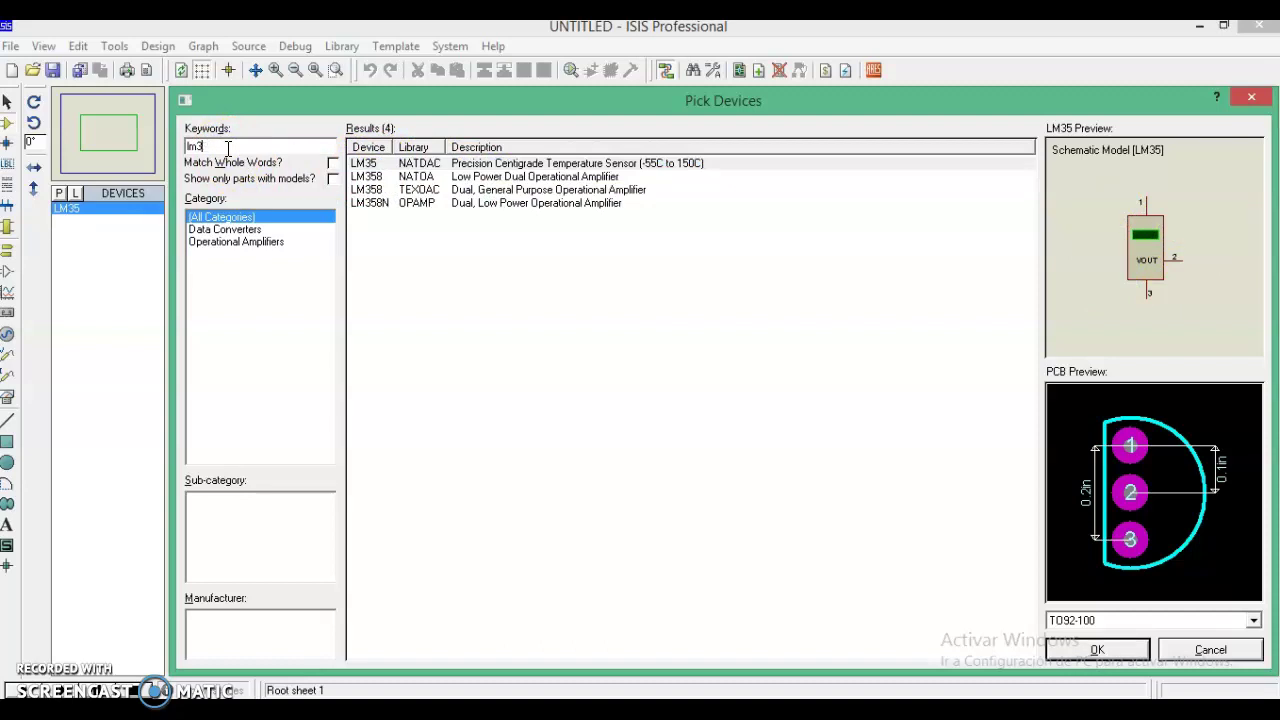
{"action": "type", "text": "39"}
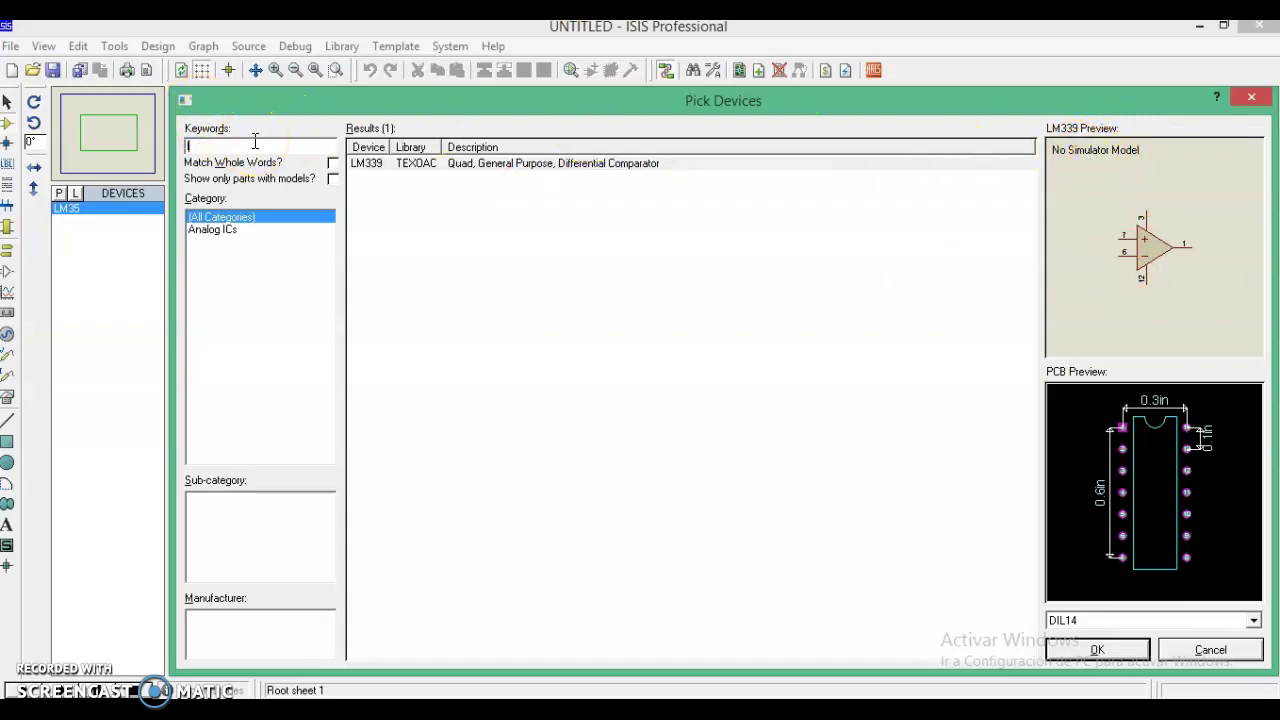
{"action": "type", "text": "compi"}
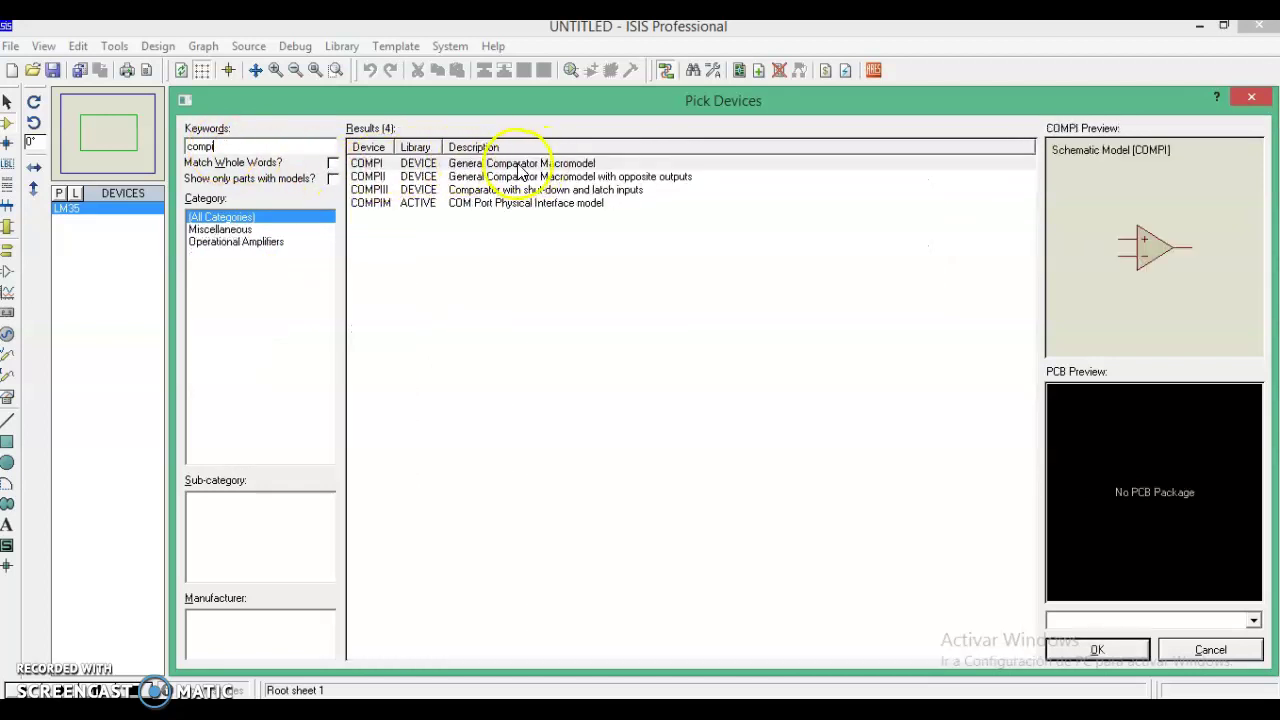
{"action": "double_click", "coordinate": [388, 165]}
Search the device library for led and add the animated red LED model, LED-RED, to the device list.
{"action": "double_click", "coordinate": [205, 146]}
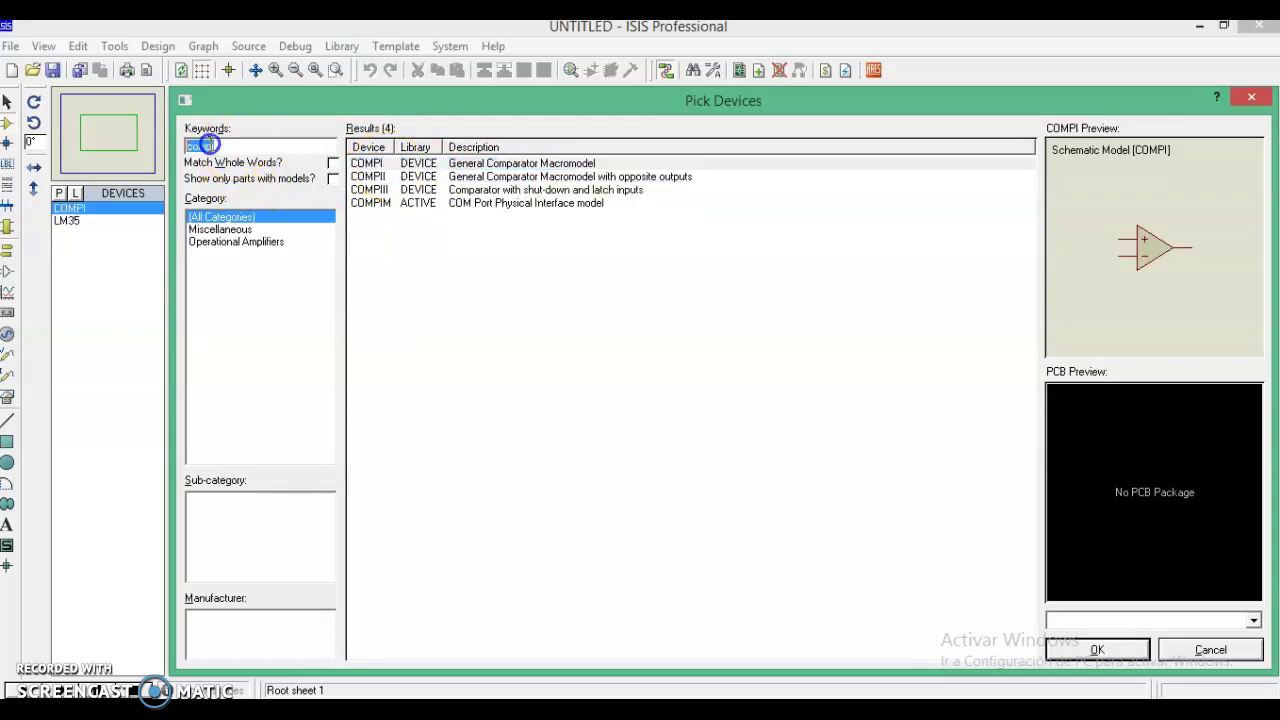
{"action": "type", "text": "led"}
{"action": "left_click_drag", "start_coordinate": [1029, 247], "coordinate": [1023, 323]}
{"action": "left_click", "coordinate": [388, 506]}
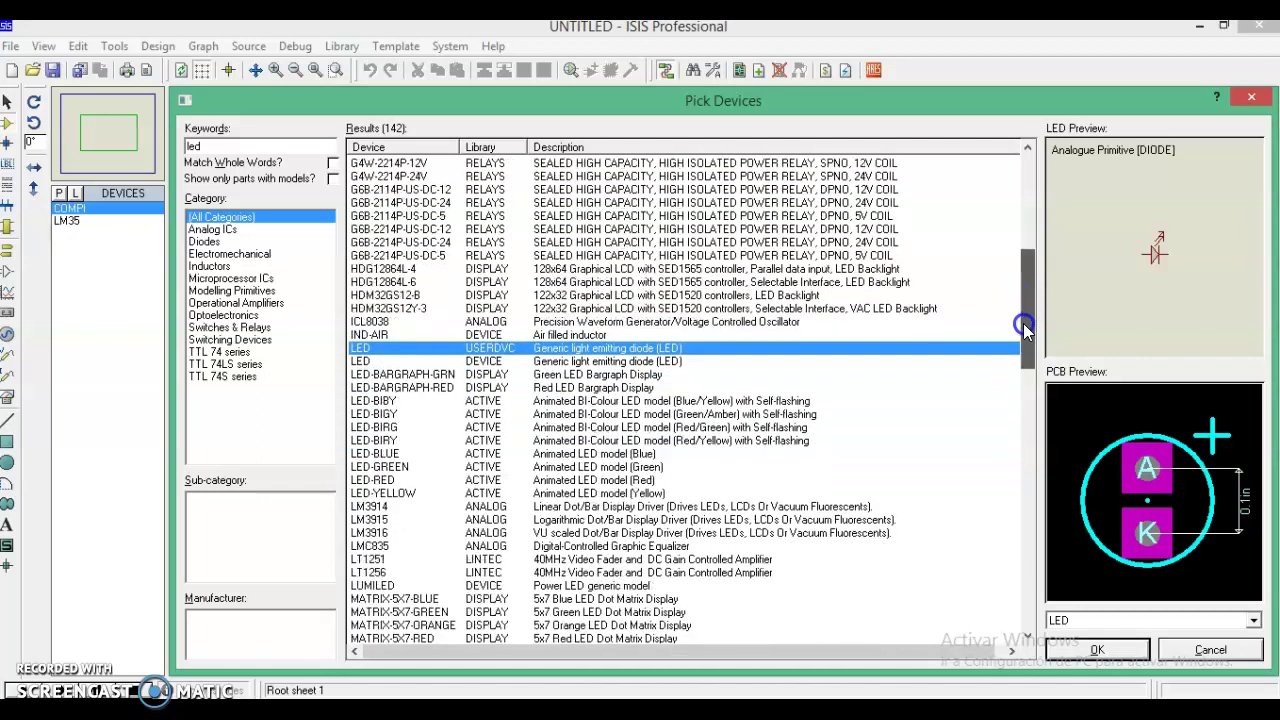
{"action": "left_click", "coordinate": [376, 482]}
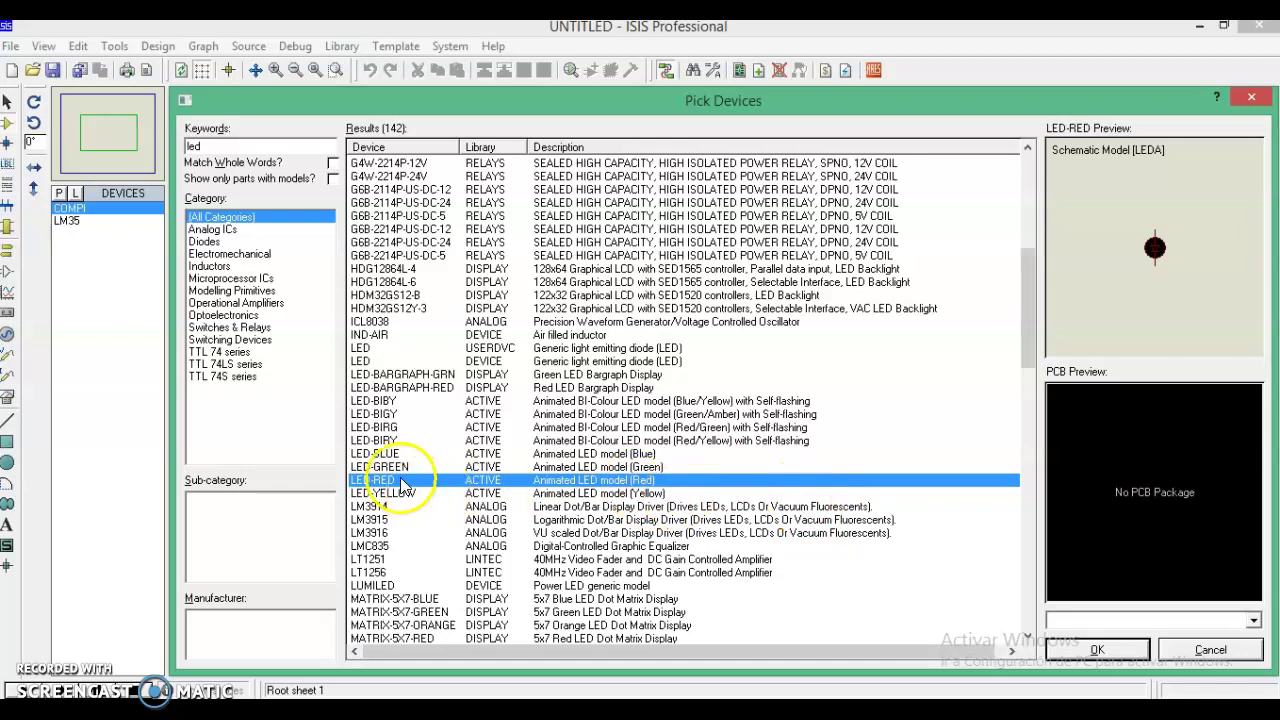
{"action": "double_click", "coordinate": [403, 485]}
Search the device library for minres220 and add the 220-ohm resistor MINRES220R to the device list.
{"action": "left_click", "coordinate": [192, 146]}
{"action": "type", "text": "minres"}
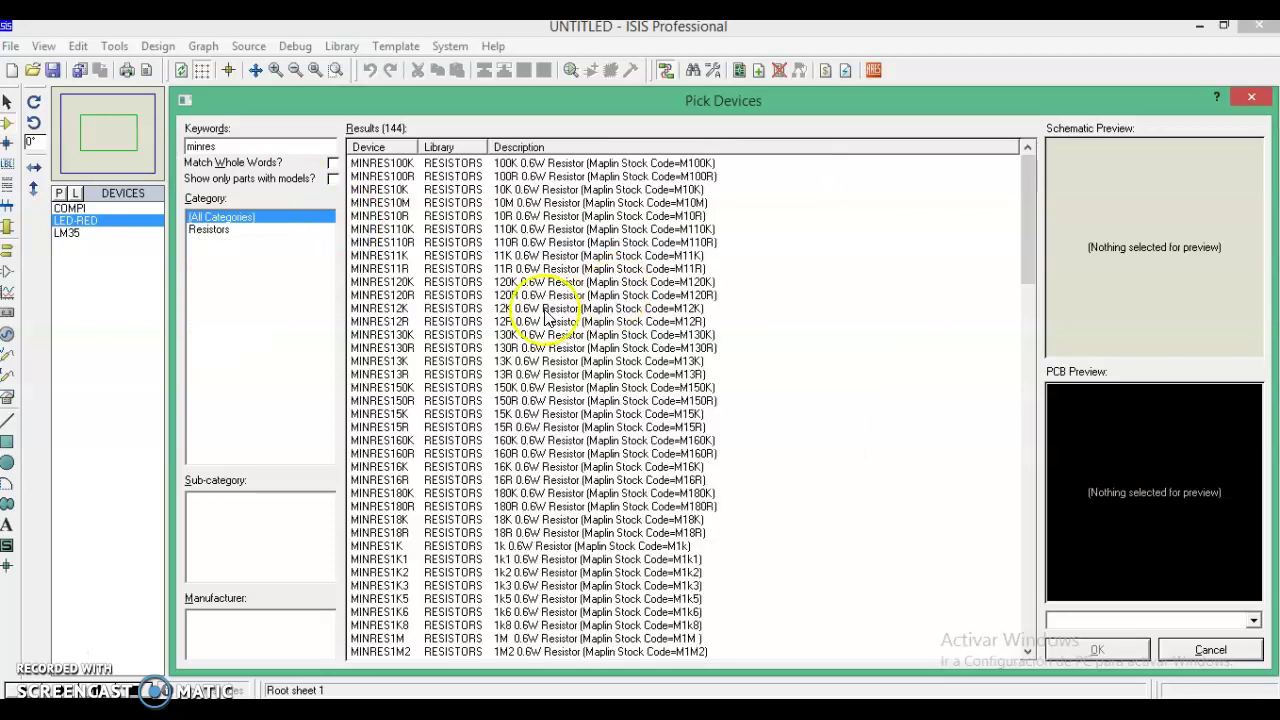
{"action": "mouse_move", "coordinate": [384, 192]}
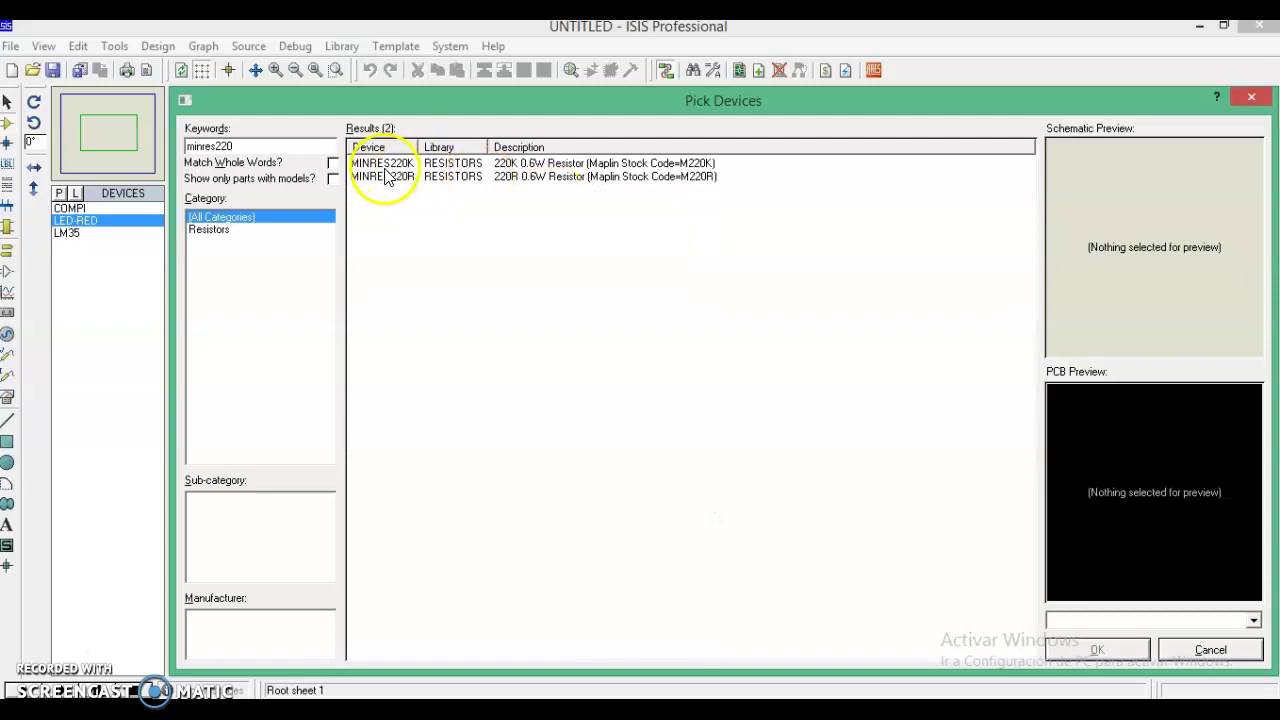
{"action": "left_click", "coordinate": [375, 177]}
{"action": "double_click", "coordinate": [375, 177]}
Search for pot-hg, add the interactive potentiometer POT-HG to the device list and finish picking devices.
{"action": "left_click_drag", "start_coordinate": [237, 146], "coordinate": [178, 140]}
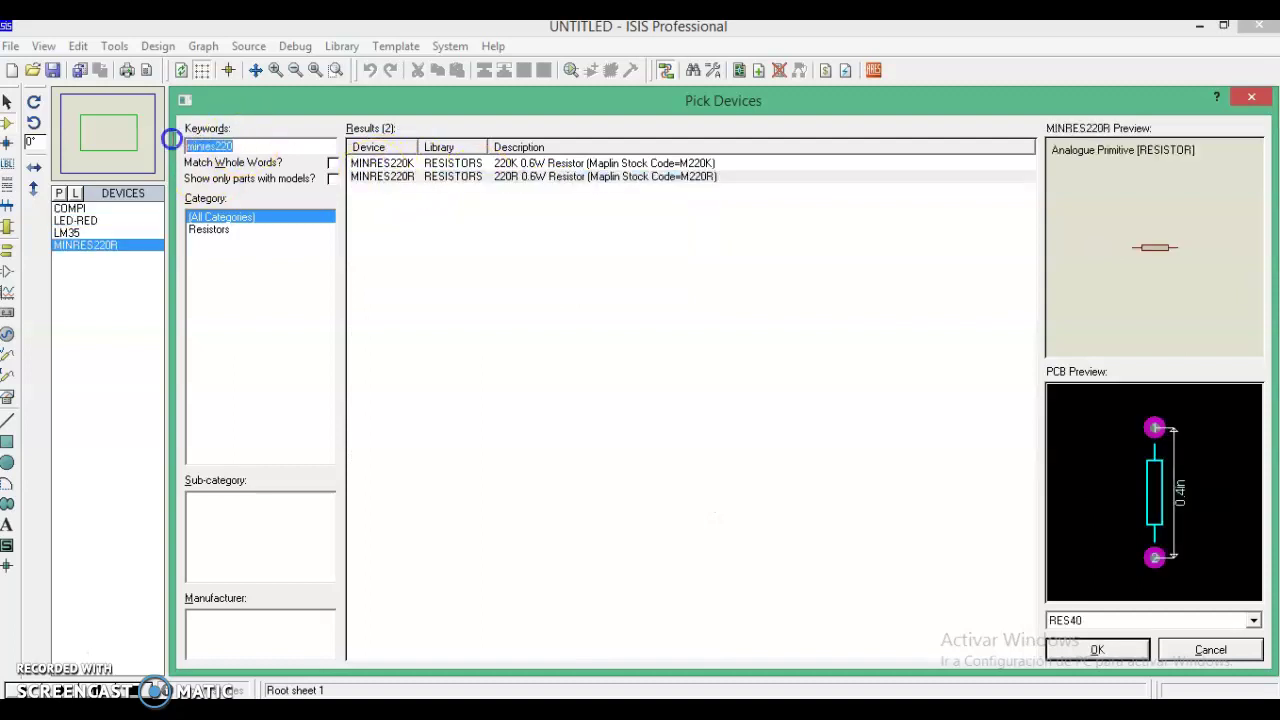
{"action": "type", "text": "pot-hg"}
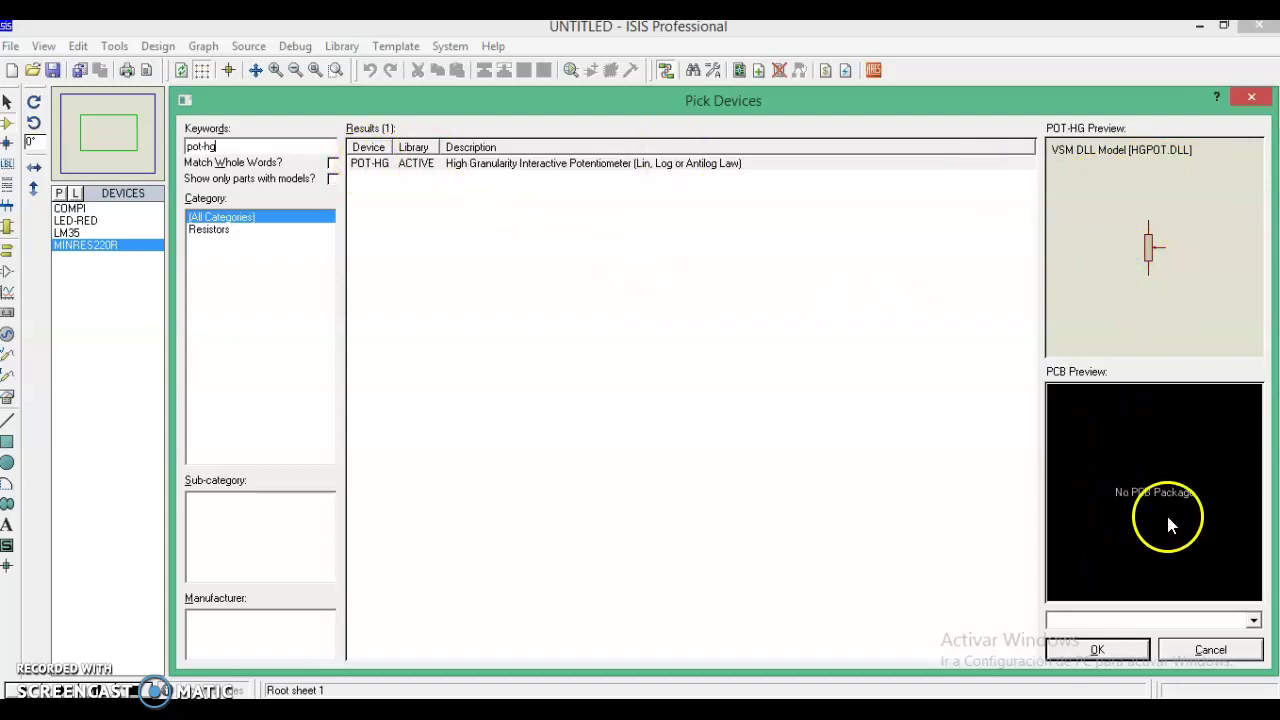
{"action": "double_click", "coordinate": [368, 168]}
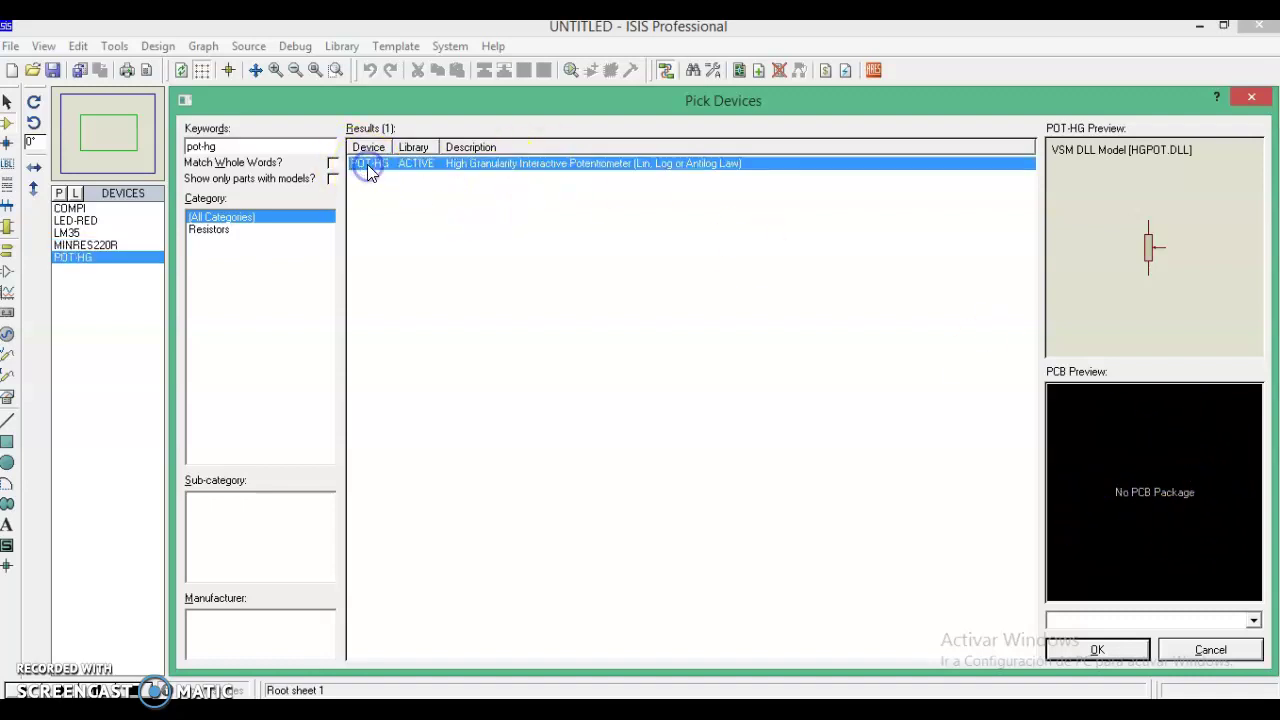
{"action": "left_click", "coordinate": [1126, 652]}
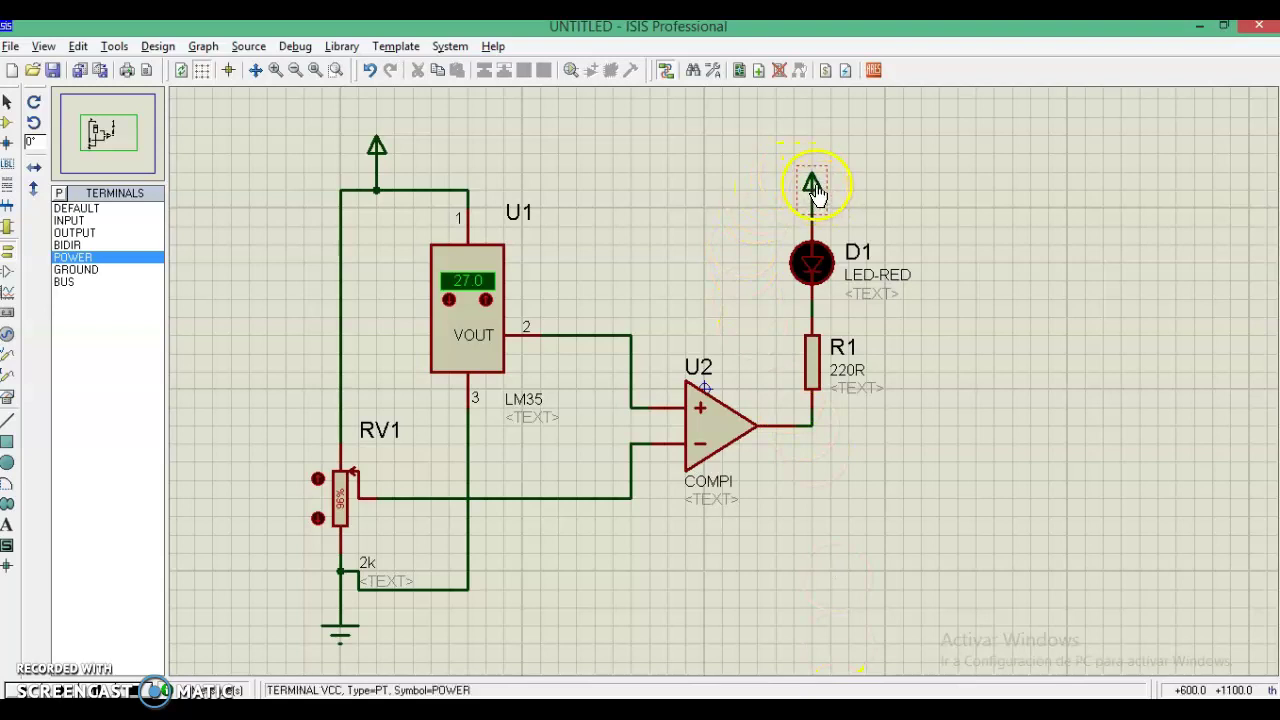
Lower the temperature of LM35 sensor U1 to 15.0.
{"action": "left_click", "coordinate": [449, 300]}
{"action": "left_click", "coordinate": [449, 300]}
{"action": "left_click", "coordinate": [449, 300]}
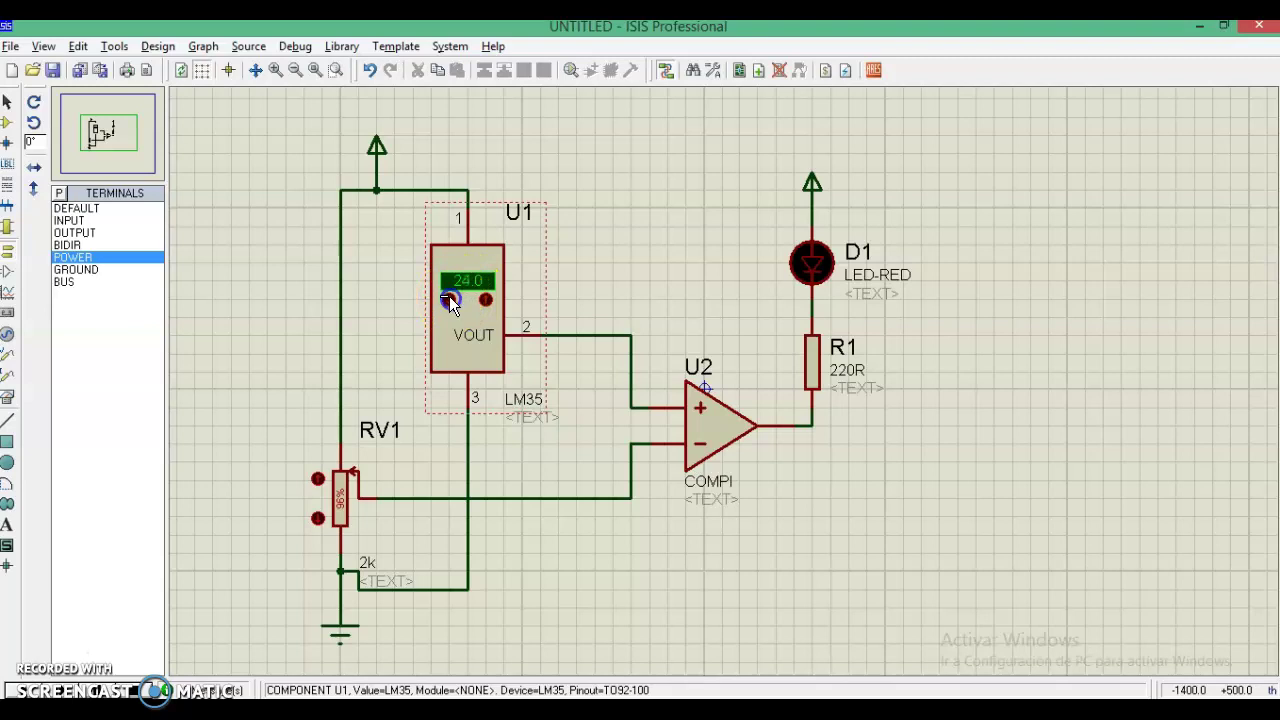
{"action": "left_click", "coordinate": [449, 300]}
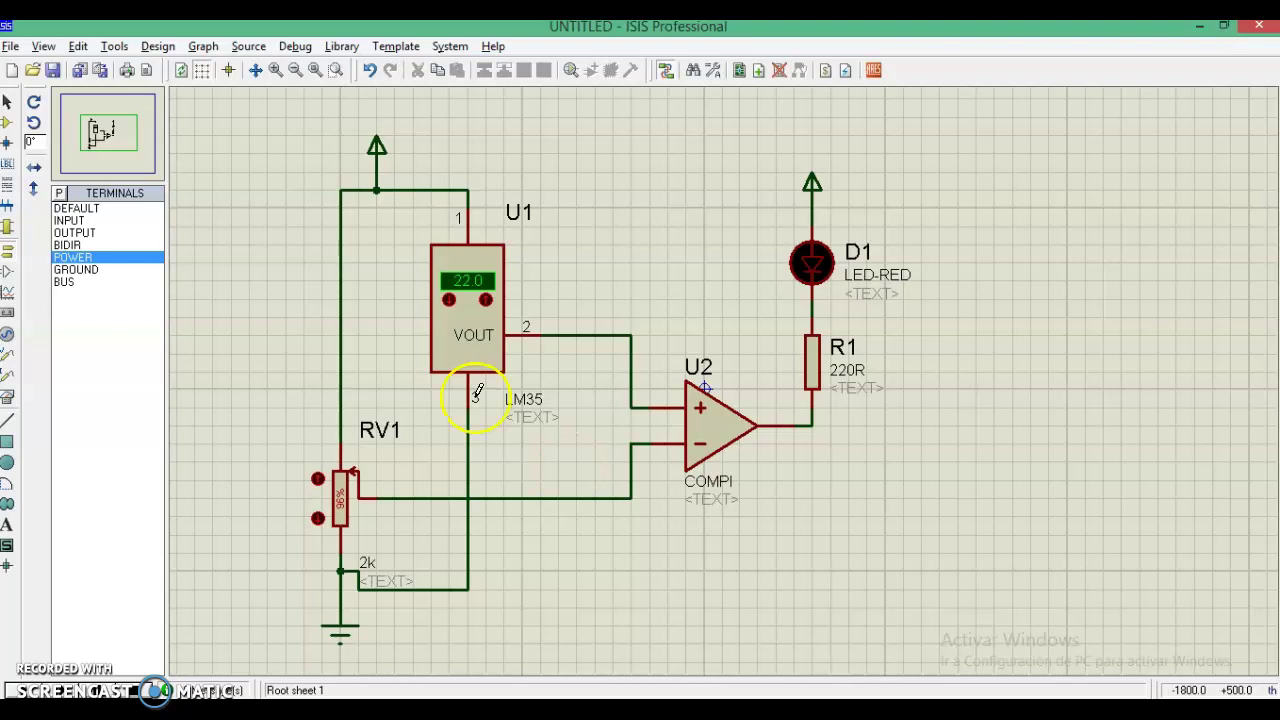
{"action": "left_click", "coordinate": [449, 301]}
{"action": "left_click", "coordinate": [449, 301]}
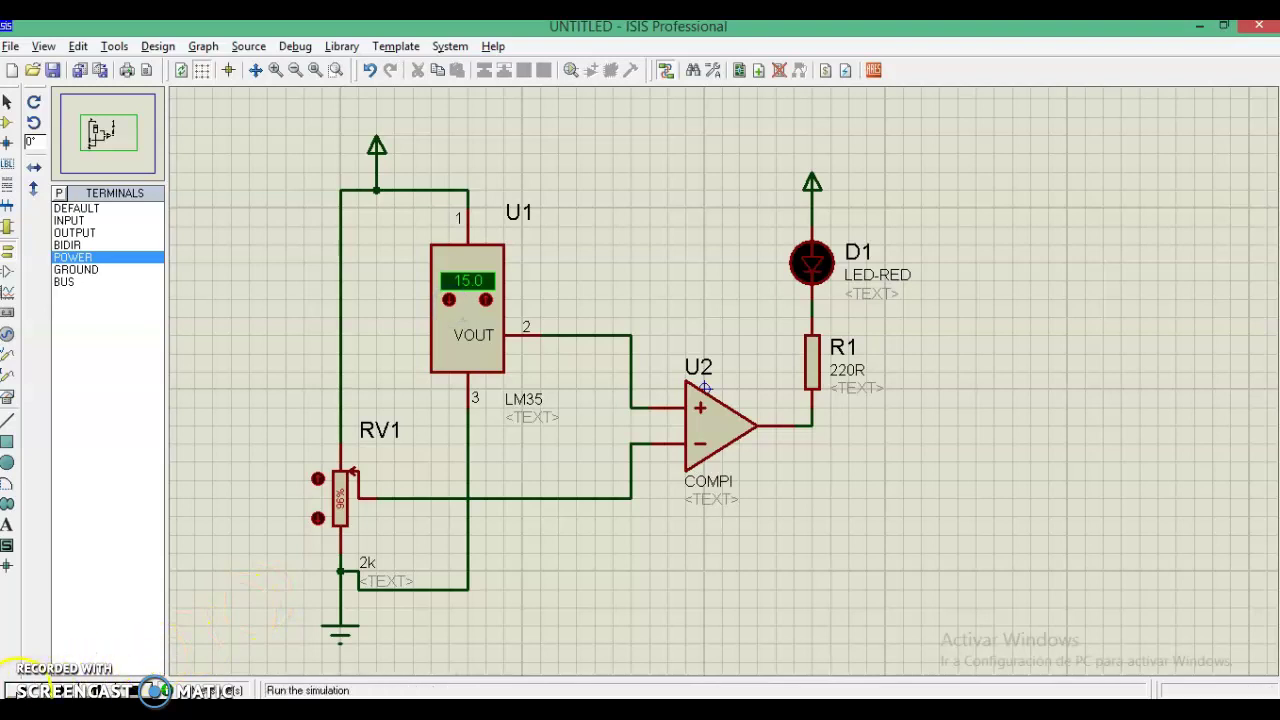
Run the simulation, test the comparator by moving RV1's wiper between its two ends, leave it at 3% and stop the simulation.
{"action": "left_click", "coordinate": [18, 686]}
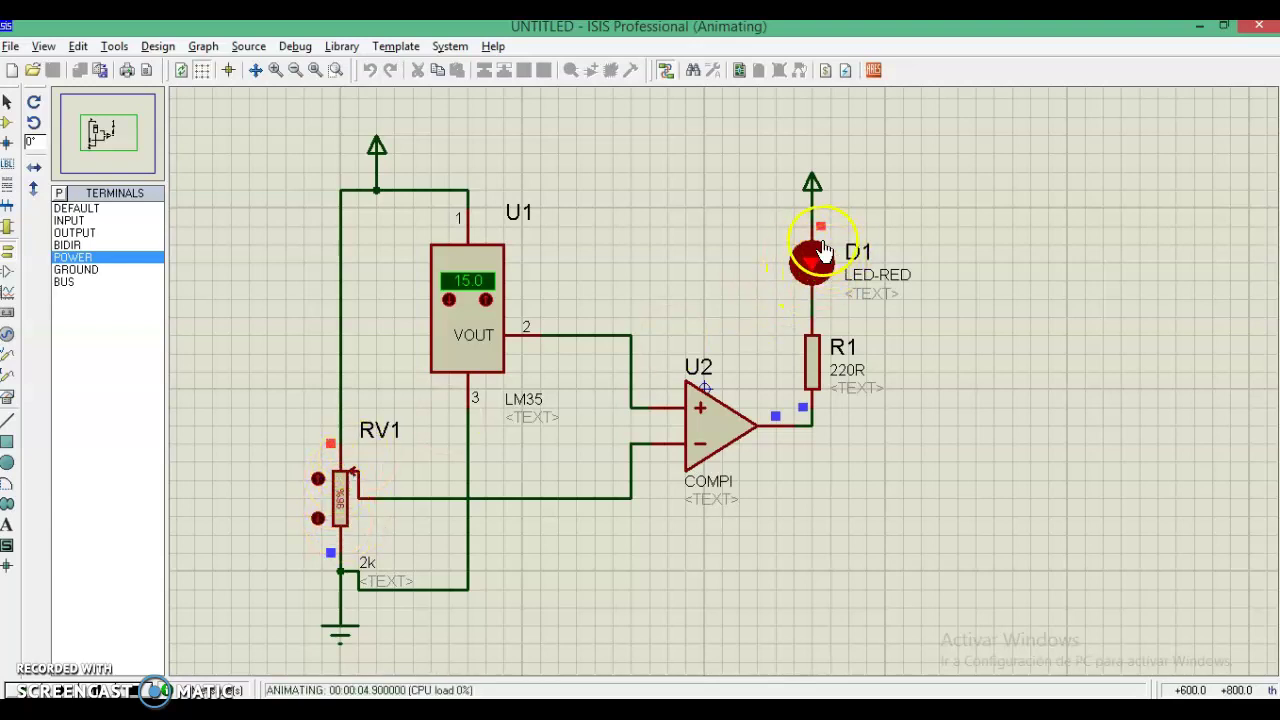
{"action": "left_click", "coordinate": [343, 527]}
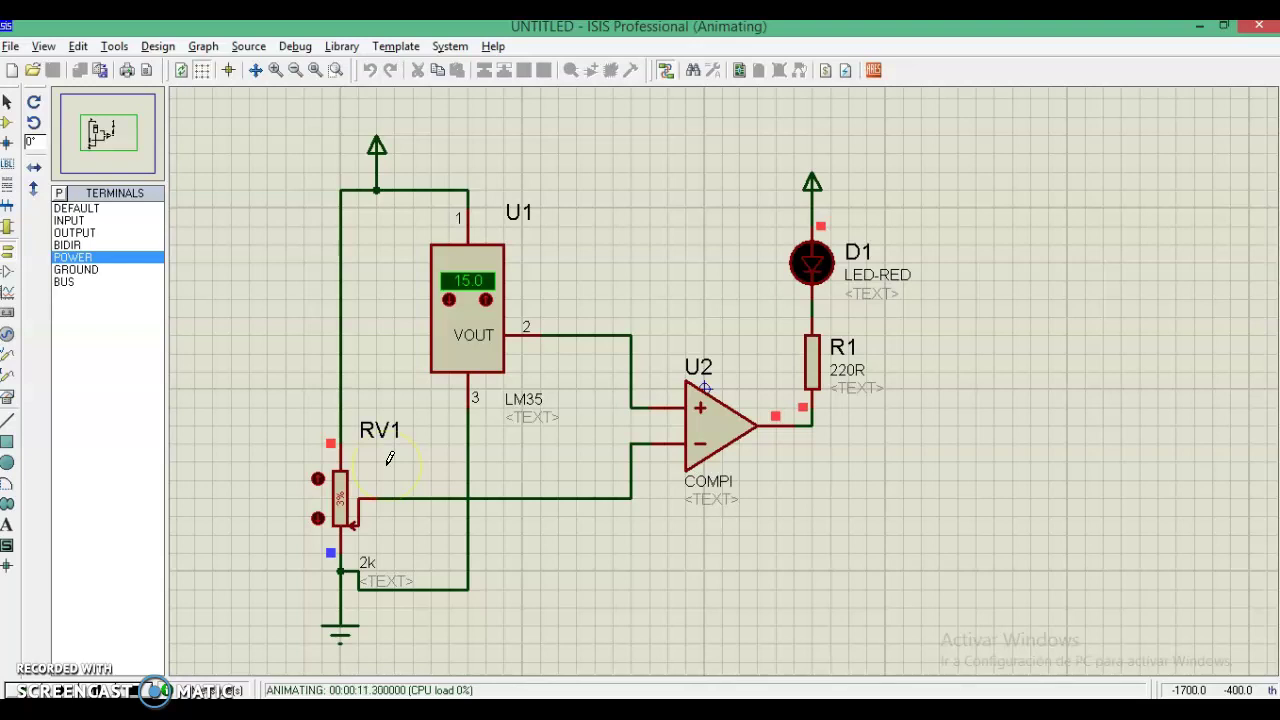
{"action": "left_click", "coordinate": [342, 473]}
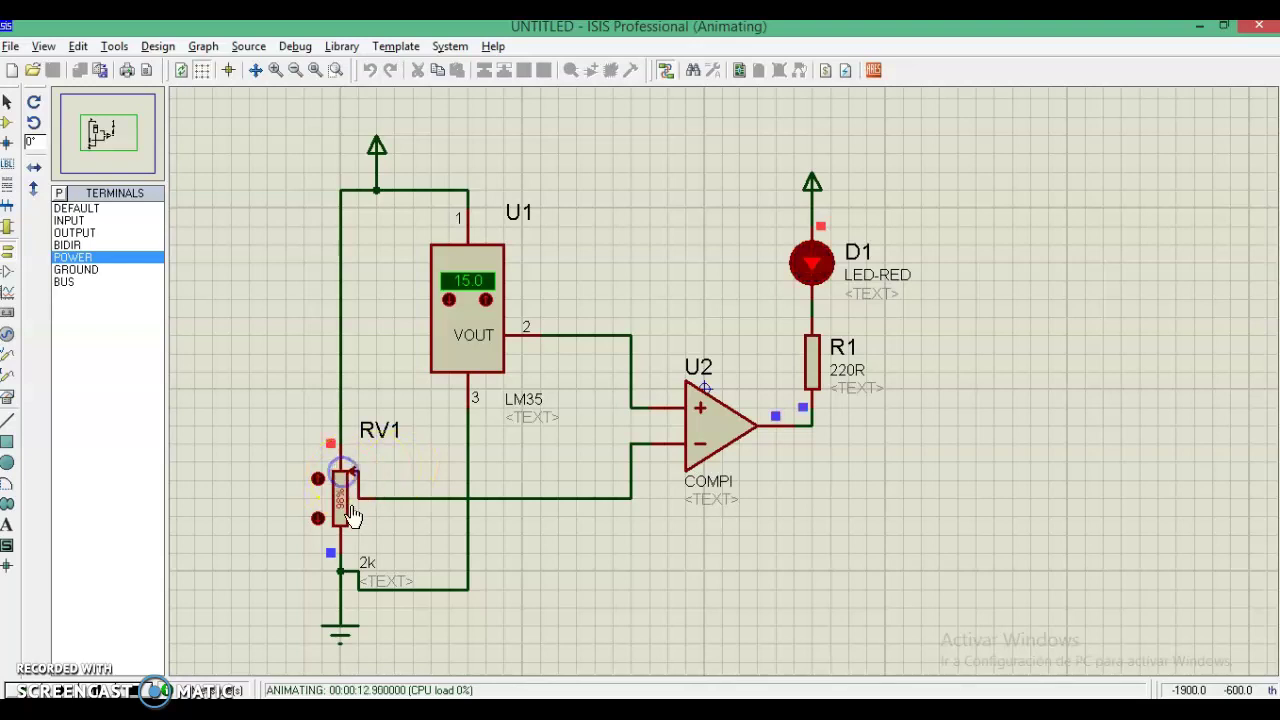
{"action": "left_click", "coordinate": [343, 524]}
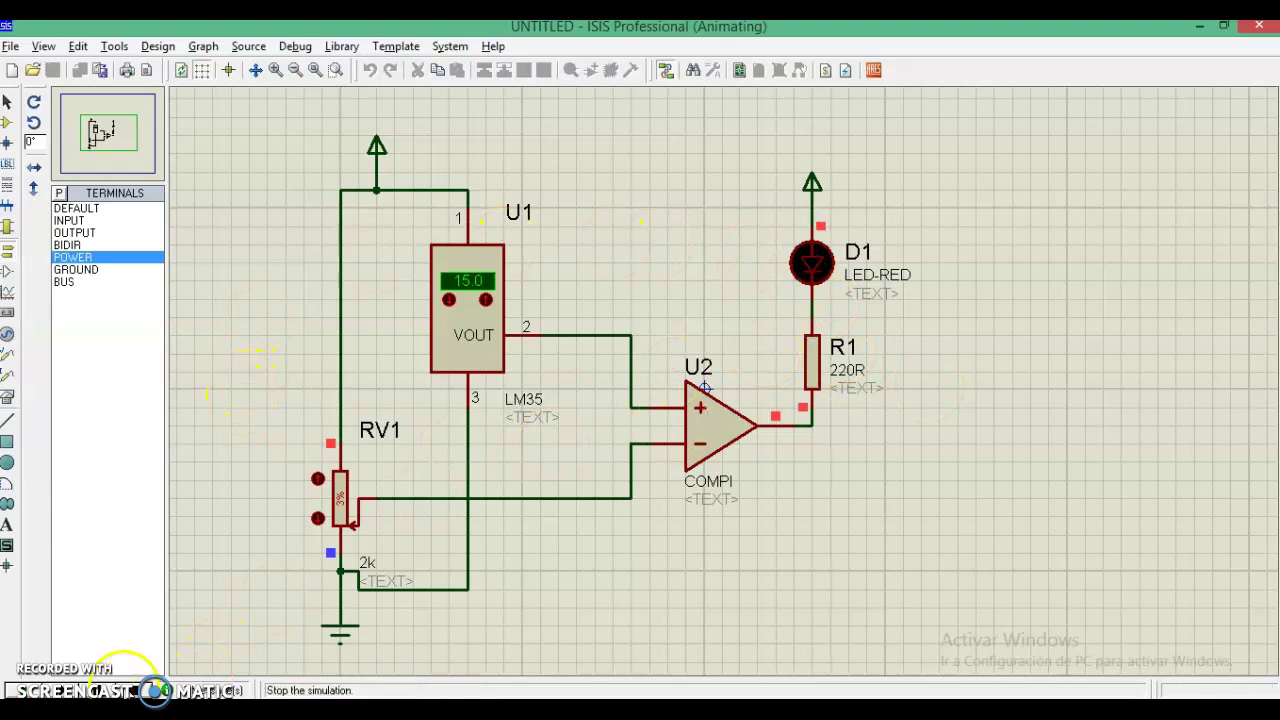
{"action": "left_click", "coordinate": [133, 690]}
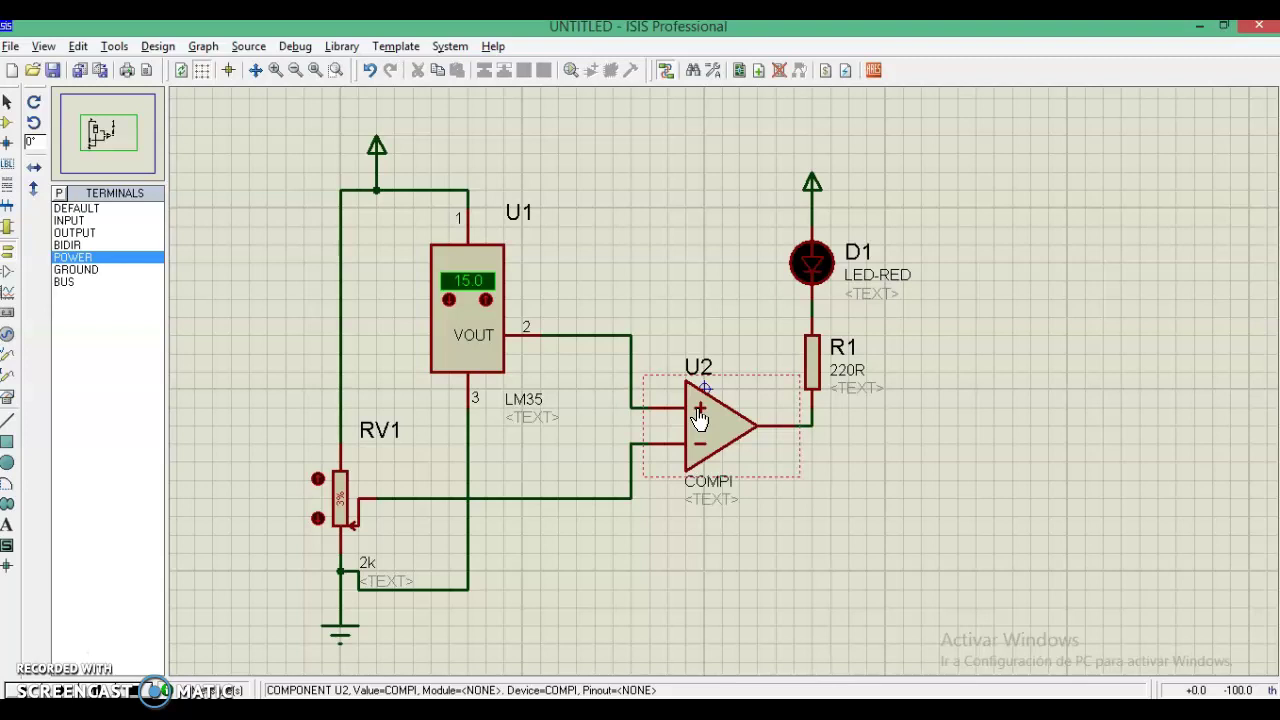
{"action": "left_click", "coordinate": [629, 263]}
{"action": "left_click", "coordinate": [505, 303]}
{"action": "left_click", "coordinate": [492, 458]}
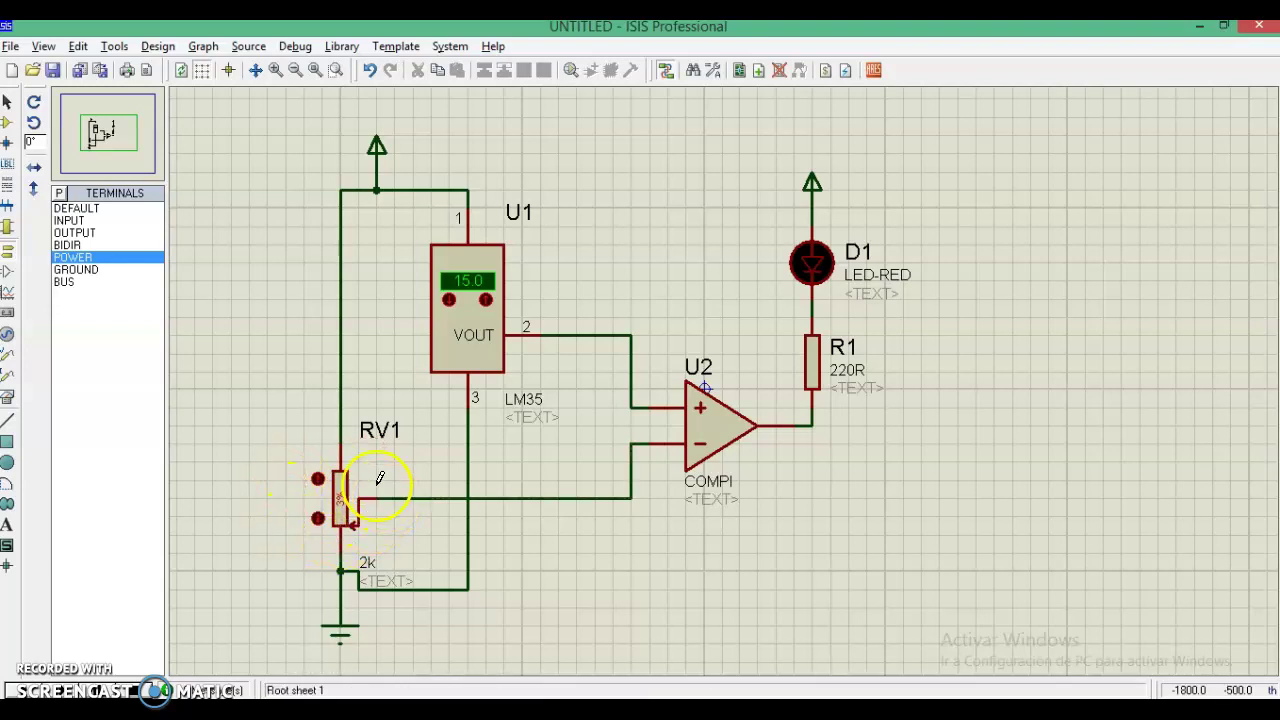
{"action": "left_click", "coordinate": [314, 477]}
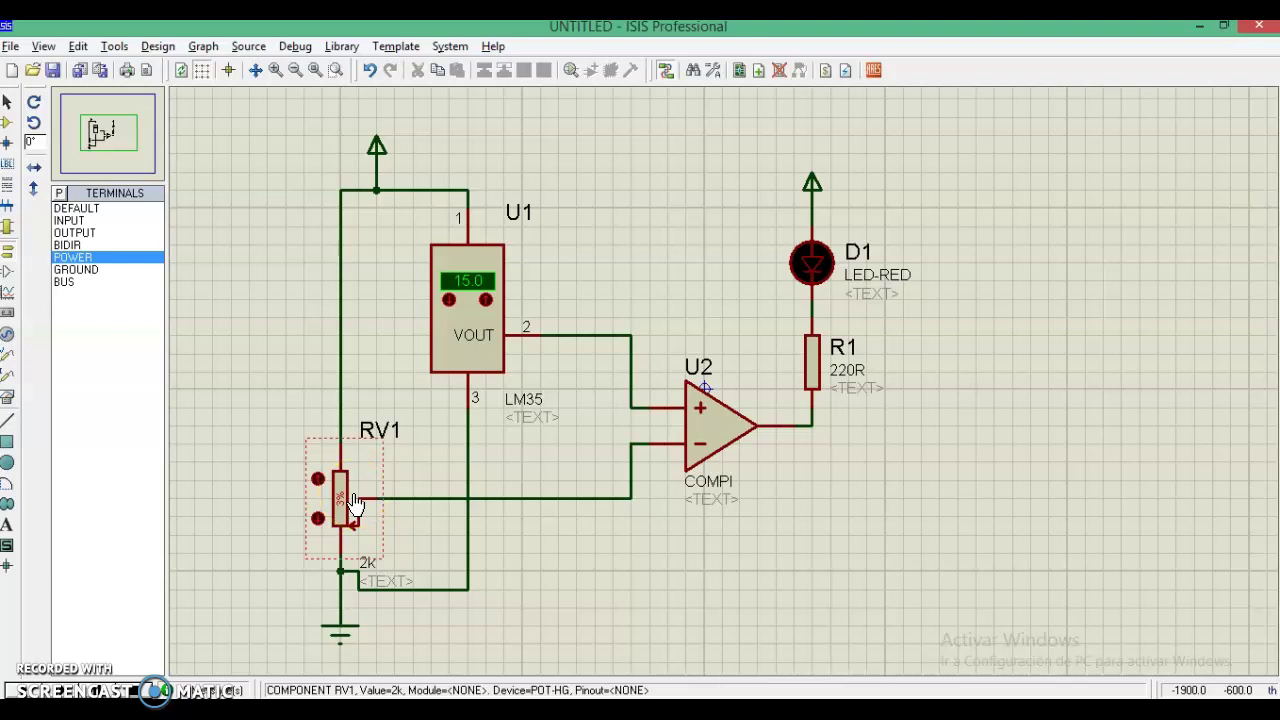
{"action": "left_click", "coordinate": [317, 478]}
{"action": "left_click", "coordinate": [317, 517]}
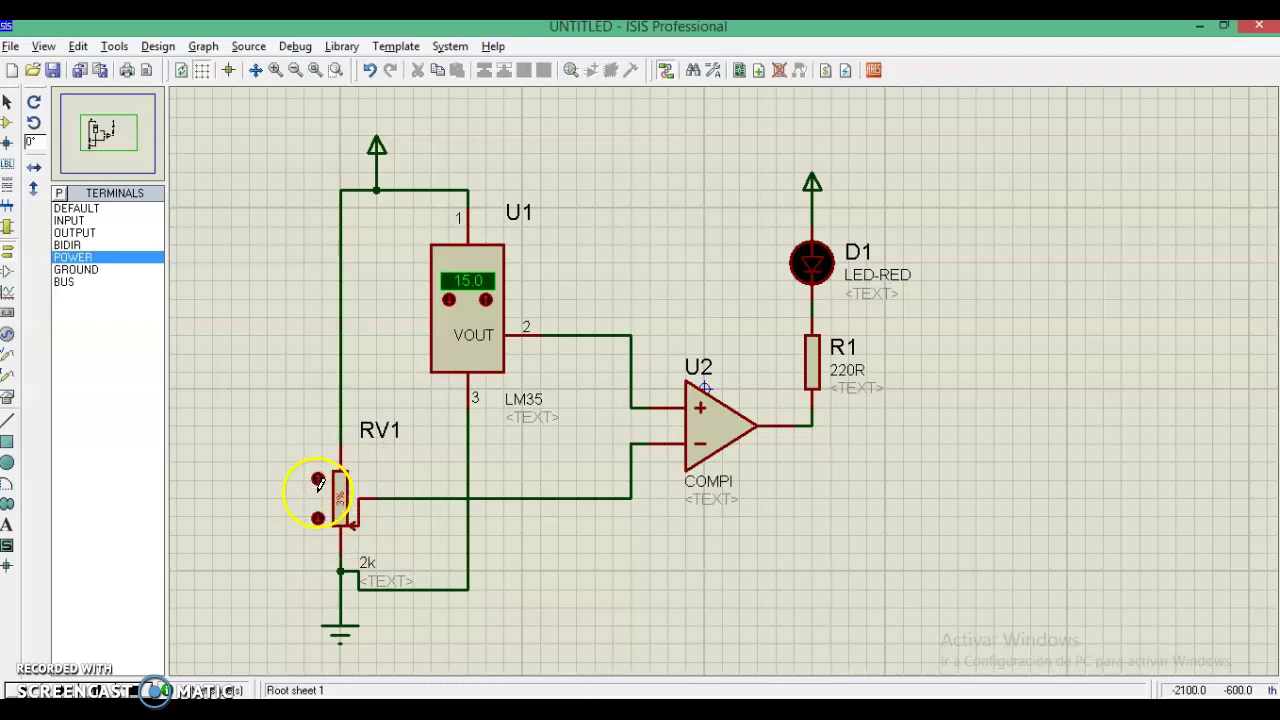
{"action": "left_click", "coordinate": [375, 511]}
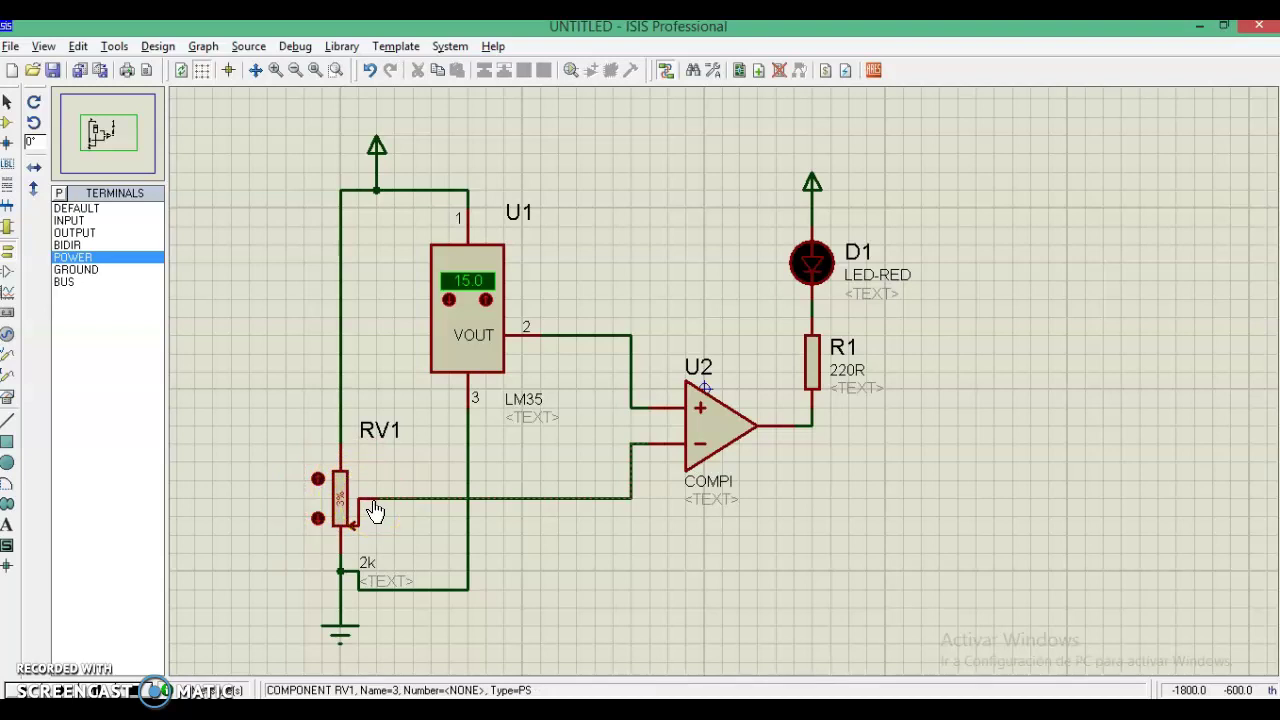
{"action": "left_click", "coordinate": [746, 333]}
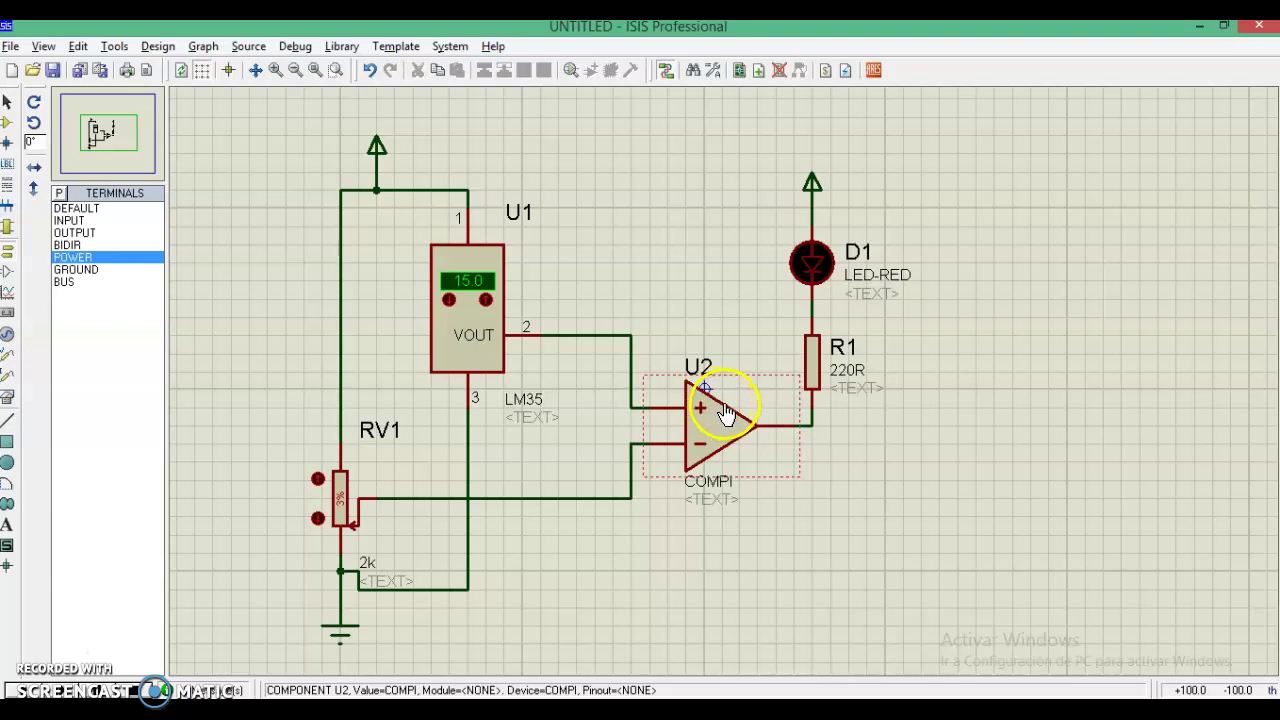
Save the schematic as Esquematico1 in the BIN folder and start a new design from the default template.
{"action": "left_click", "coordinate": [54, 72]}
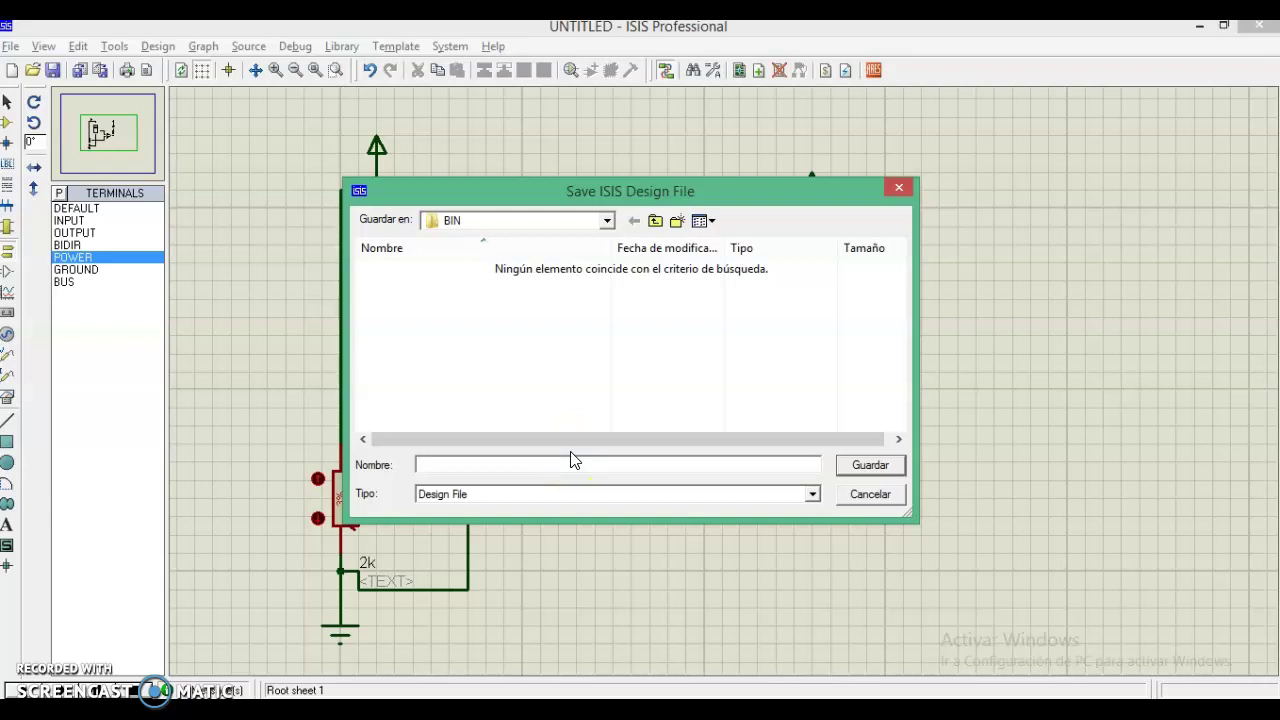
{"action": "type", "text": "Esquematico1"}
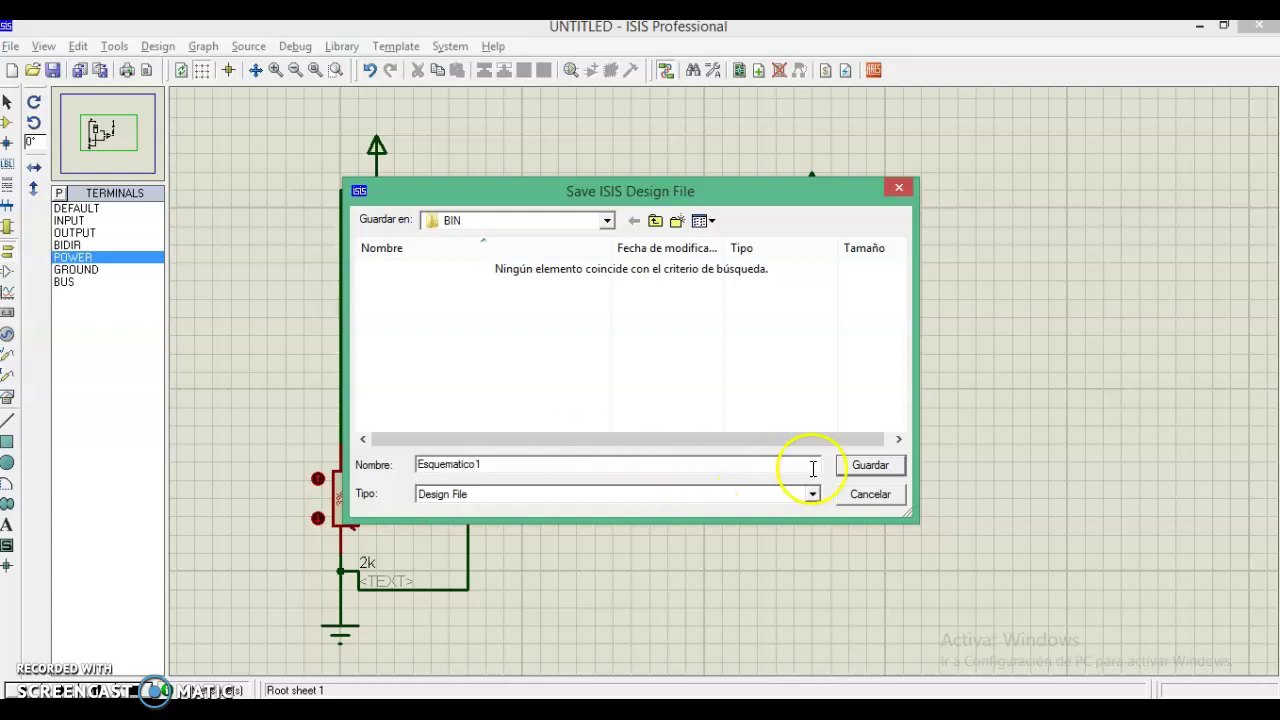
{"action": "left_click", "coordinate": [882, 466]}
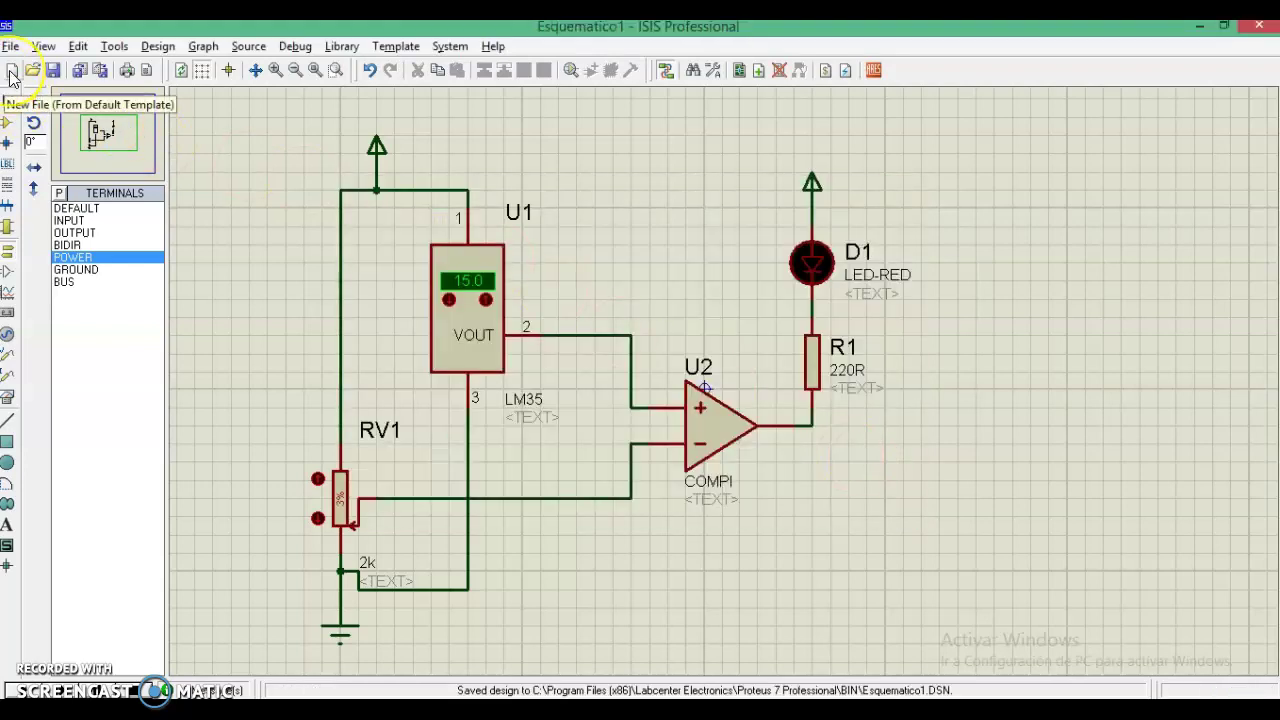
{"action": "left_click", "coordinate": [11, 76]}
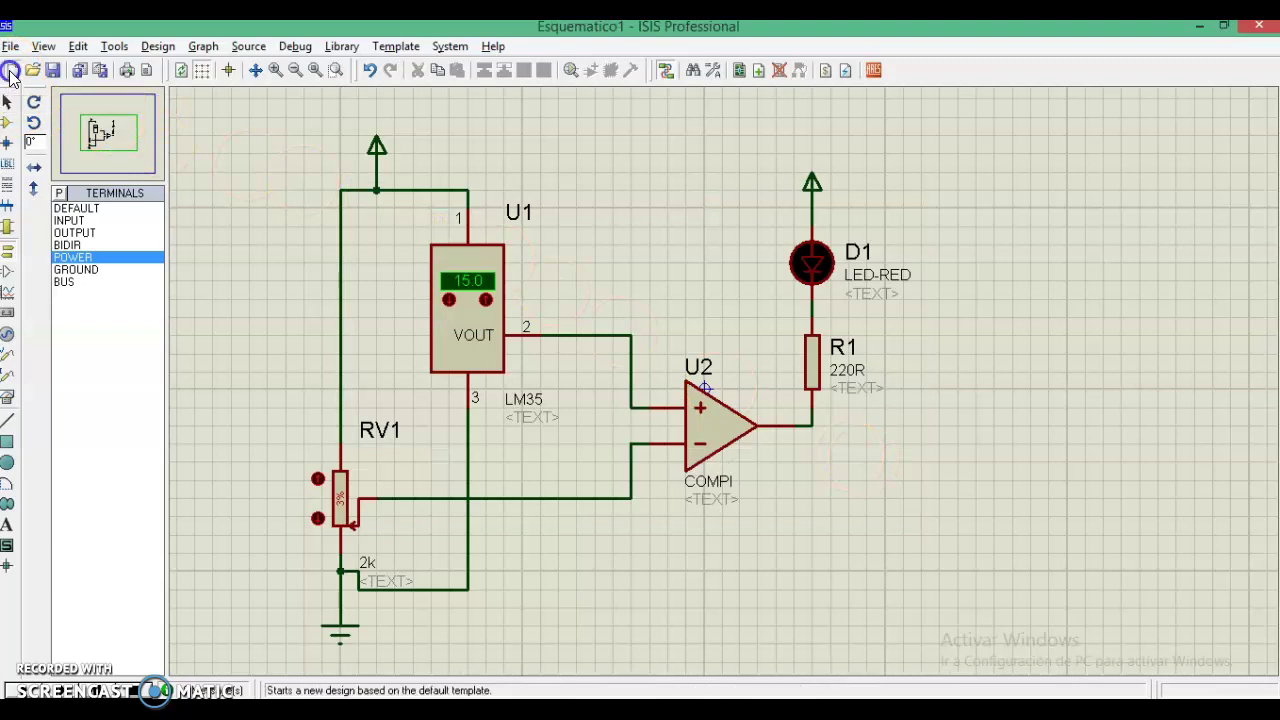
{"action": "scroll", "coordinate": [729, 371], "scroll_direction": "up", "scroll_amount": 1}
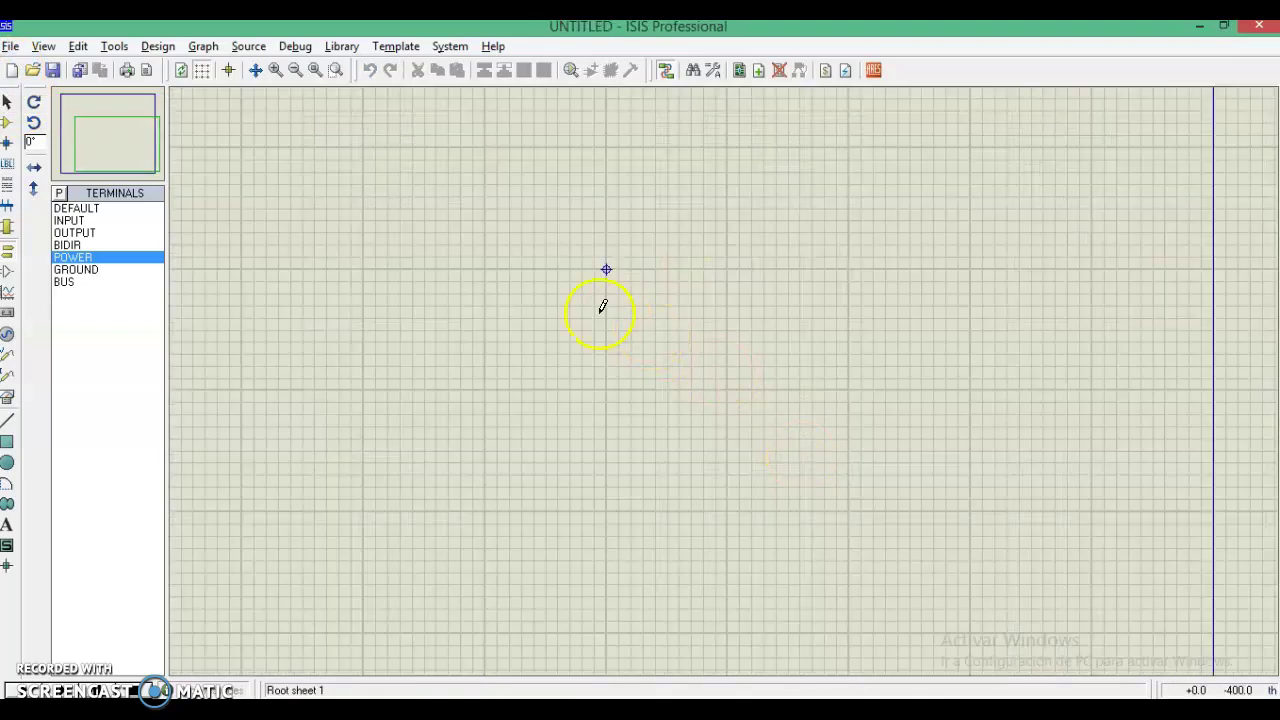
Search the device library for lm35 and add the LM35 temperature sensor to the device list.
{"action": "scroll", "coordinate": [445, 229], "scroll_direction": "down", "scroll_amount": 1}
{"action": "scroll", "coordinate": [491, 294], "scroll_direction": "up", "scroll_amount": 1}
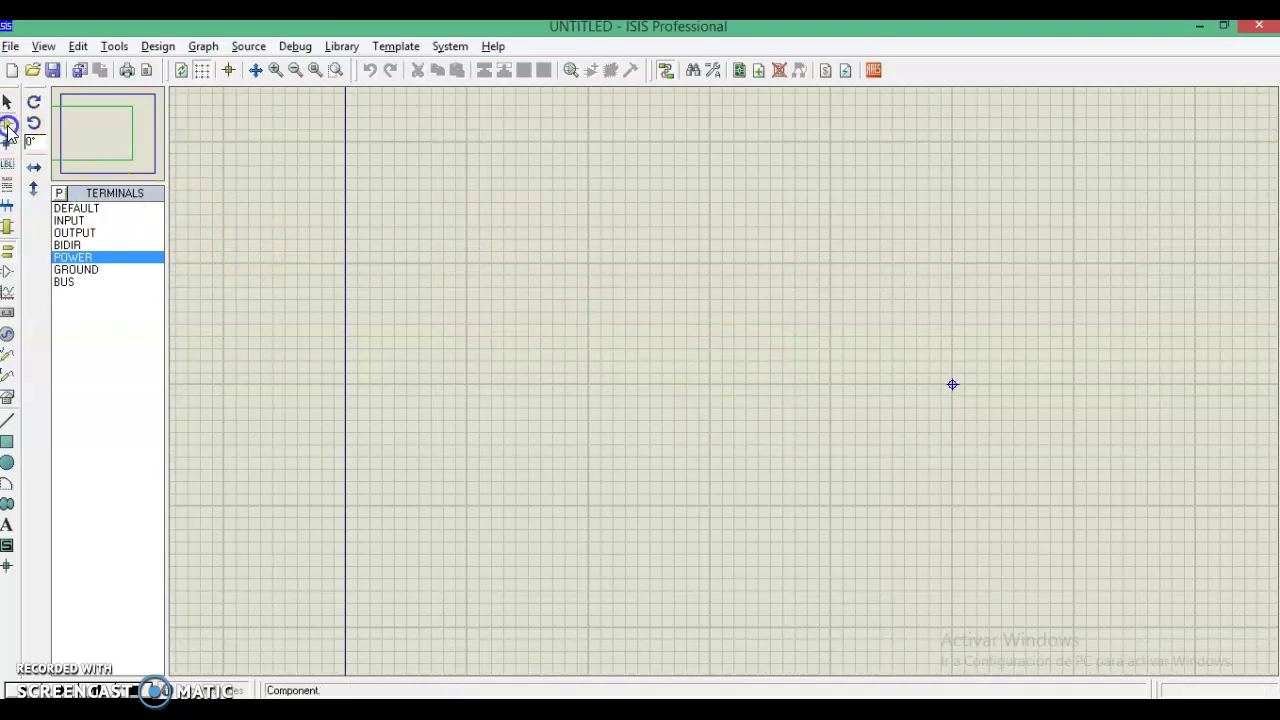
{"action": "left_click", "coordinate": [7, 124]}
{"action": "left_click", "coordinate": [59, 196]}
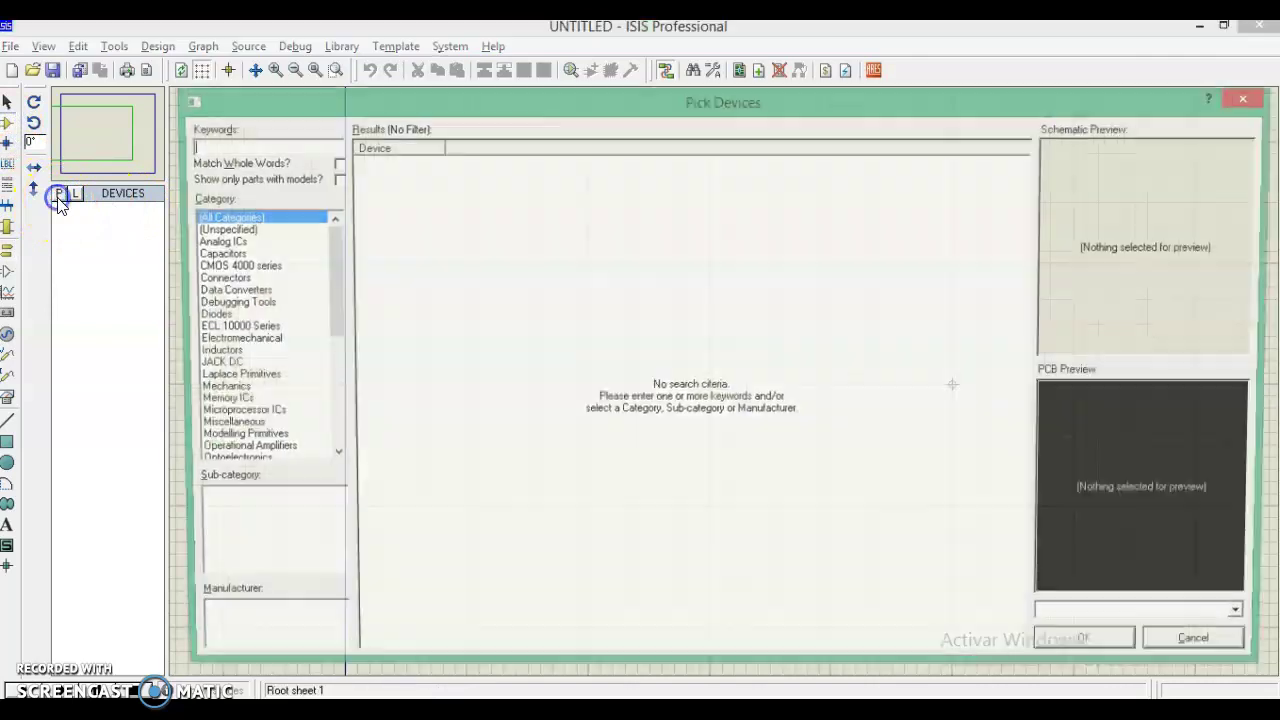
{"action": "type", "text": "lm35"}
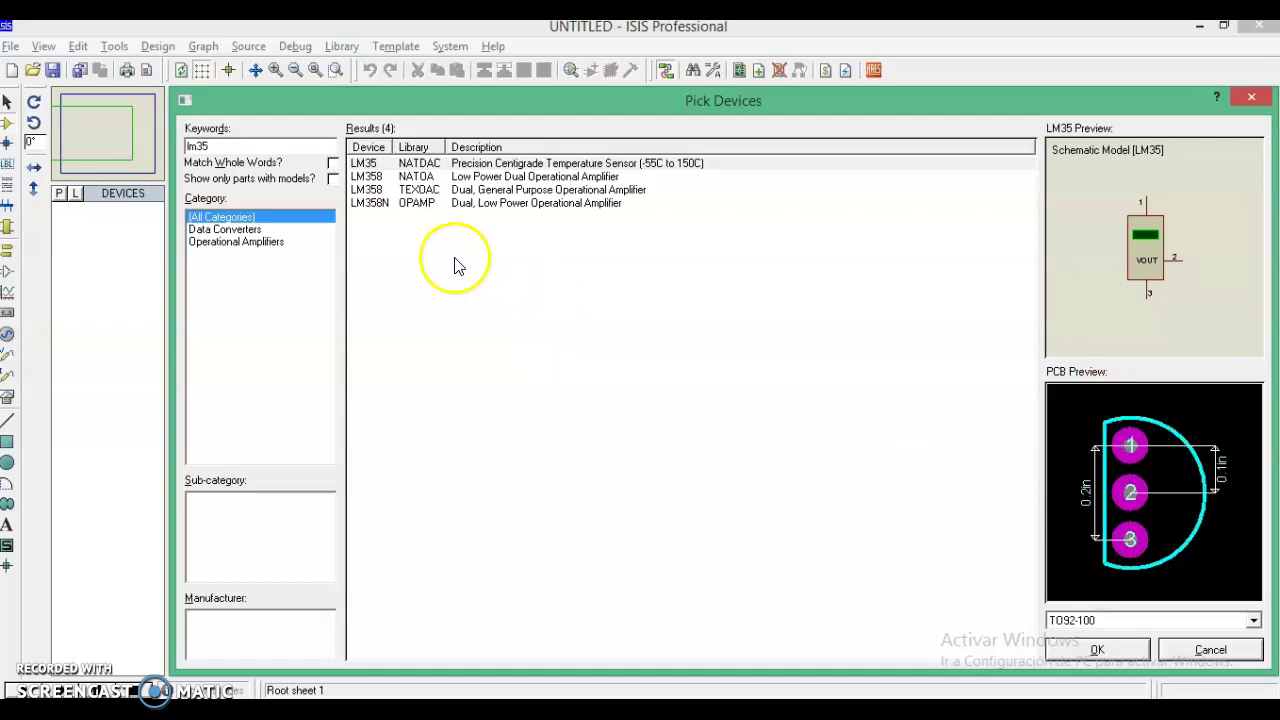
{"action": "double_click", "coordinate": [368, 164]}
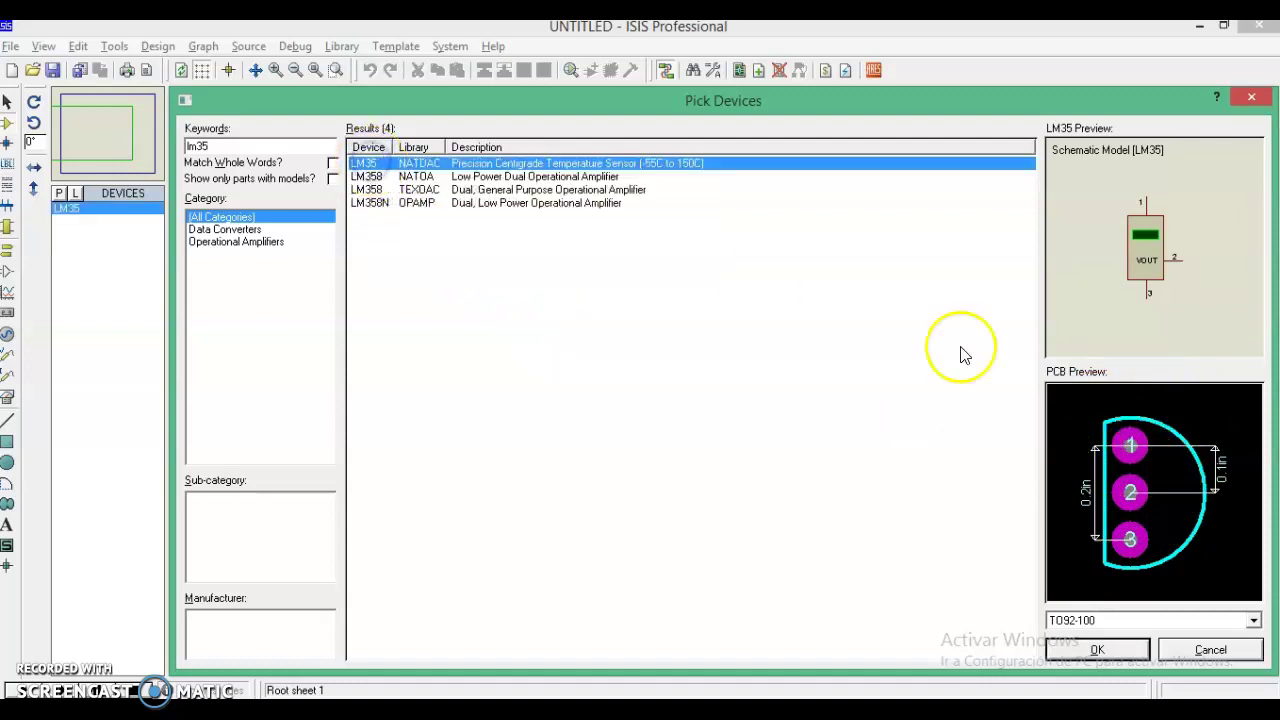
Search for minres220 and add the 220R 0.6W resistor MINRES220R to the device list.
{"action": "double_click", "coordinate": [190, 147]}
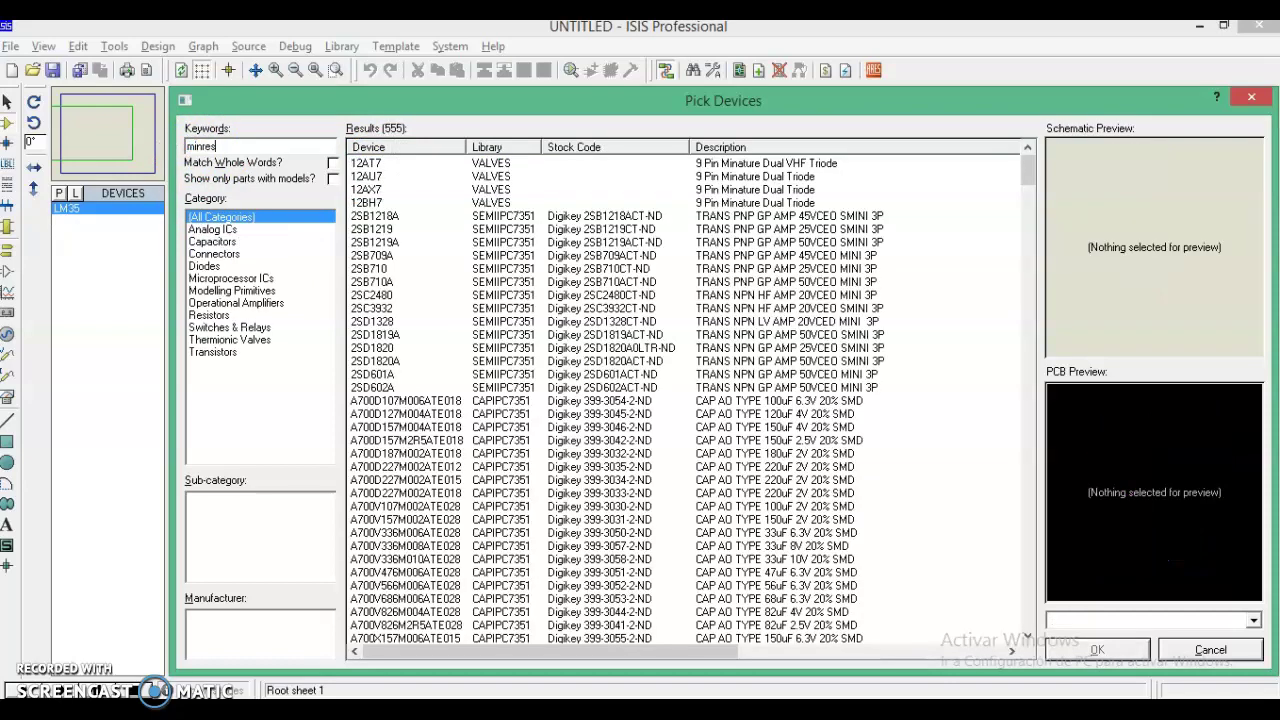
{"action": "left_click", "coordinate": [276, 168]}
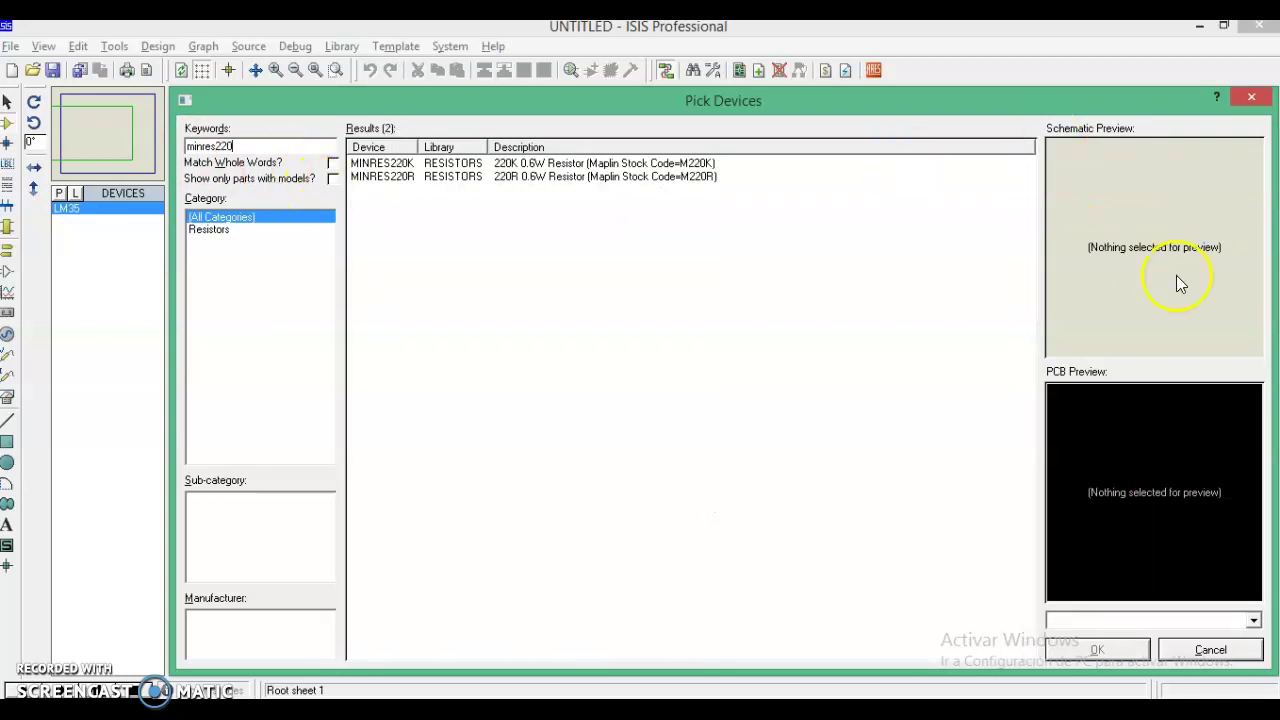
{"action": "left_click", "coordinate": [402, 177]}
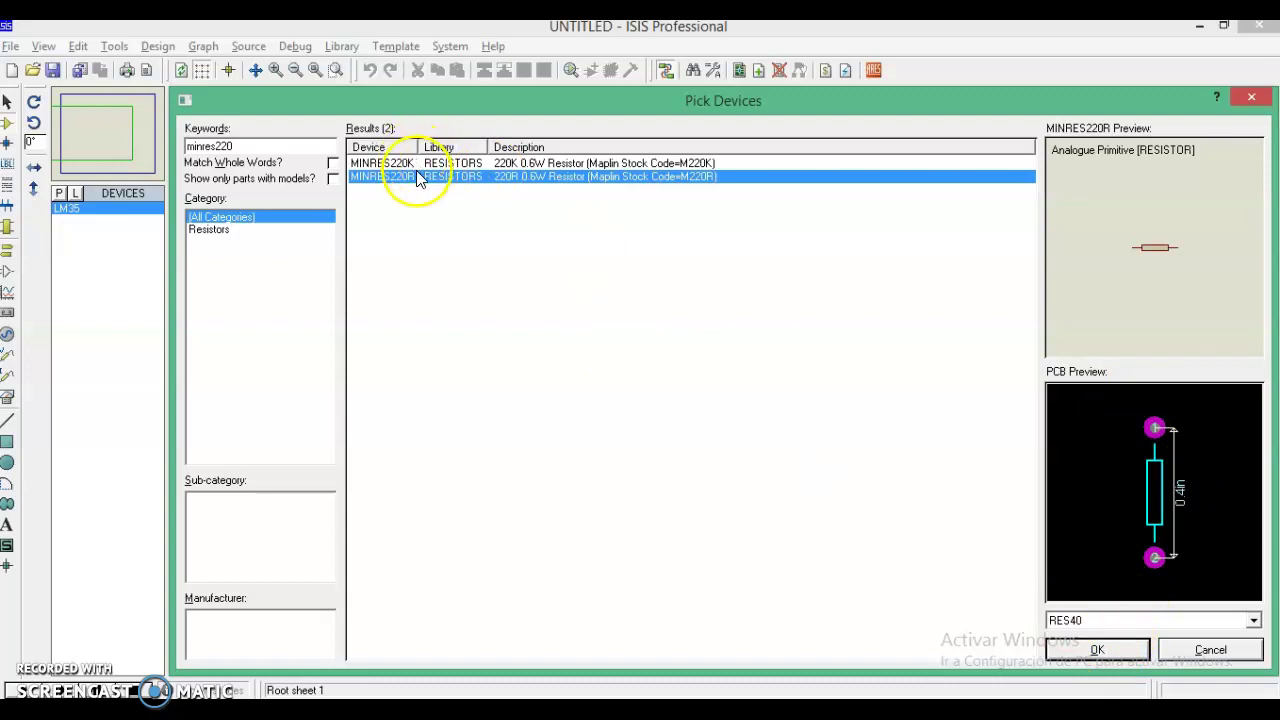
{"action": "double_click", "coordinate": [383, 177]}
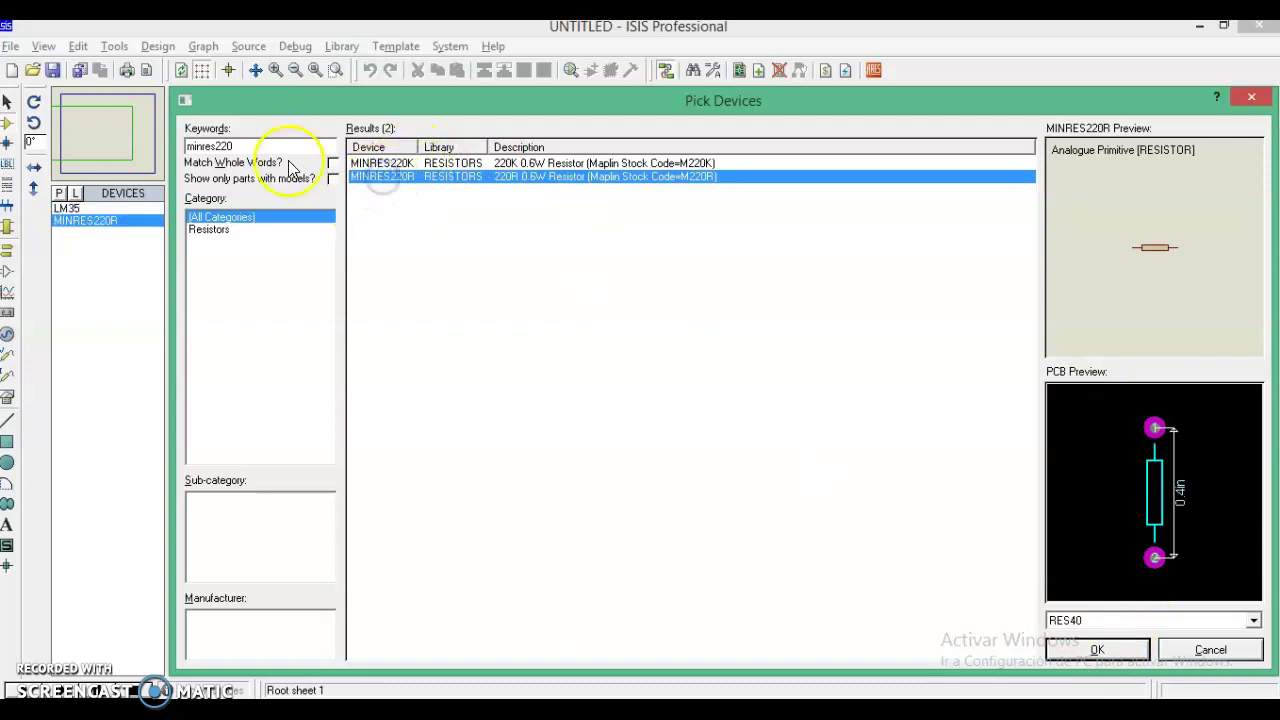
Search for led, compare the PCB previews of LED-RED and the generic LEDs, and add the generic LED from the USERDVC library.
{"action": "double_click", "coordinate": [257, 145]}
{"action": "type", "text": "le"}
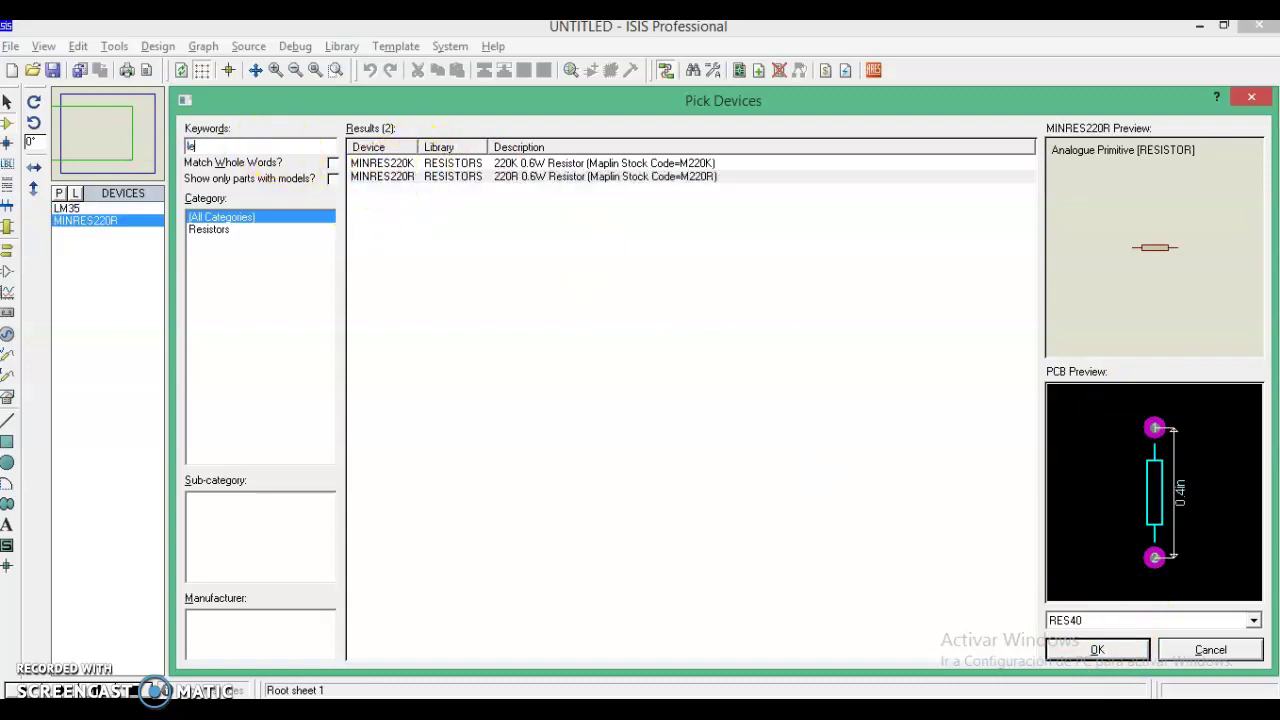
{"action": "type", "text": "d"}
{"action": "left_click_drag", "start_coordinate": [1024, 213], "coordinate": [1033, 316]}
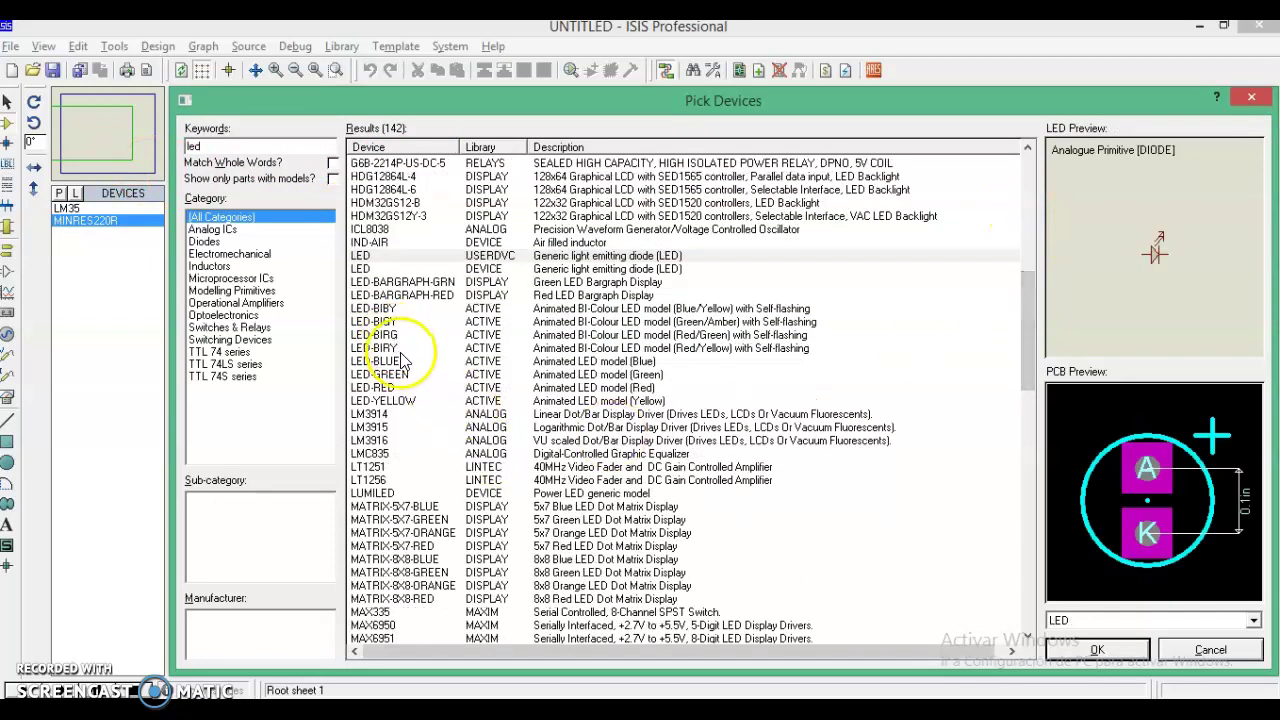
{"action": "left_click", "coordinate": [390, 387]}
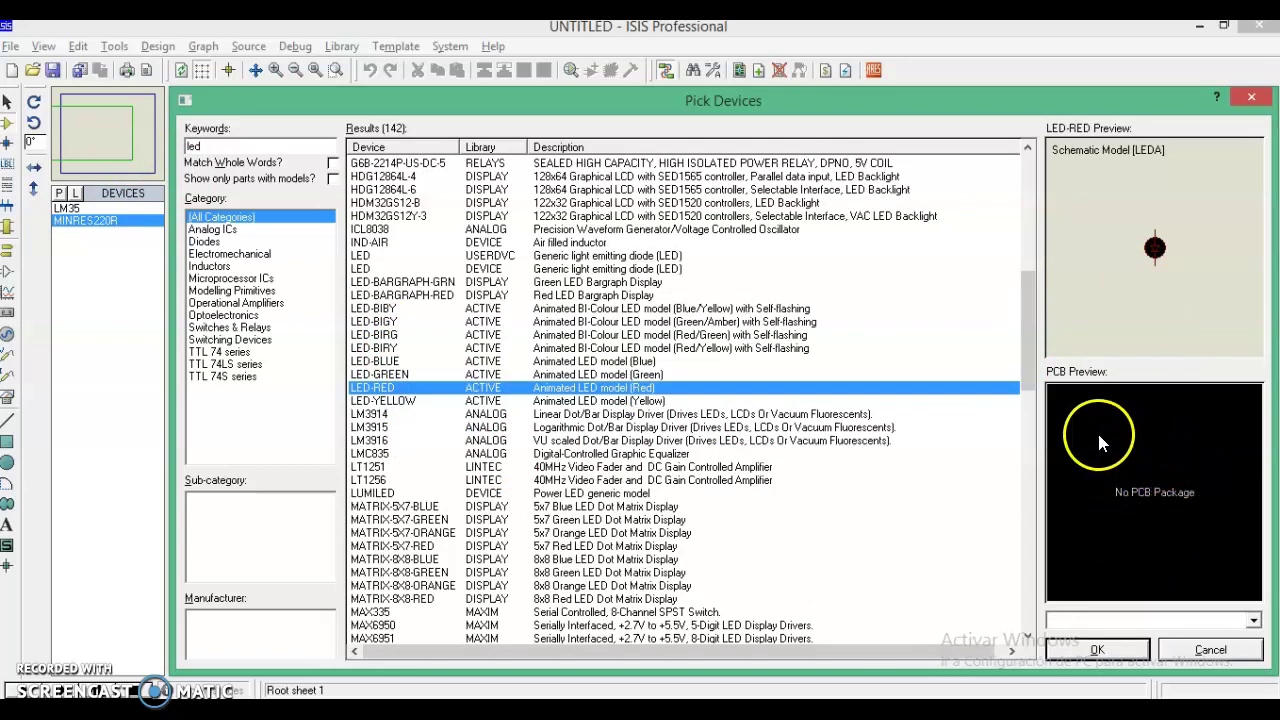
{"action": "left_click", "coordinate": [372, 392]}
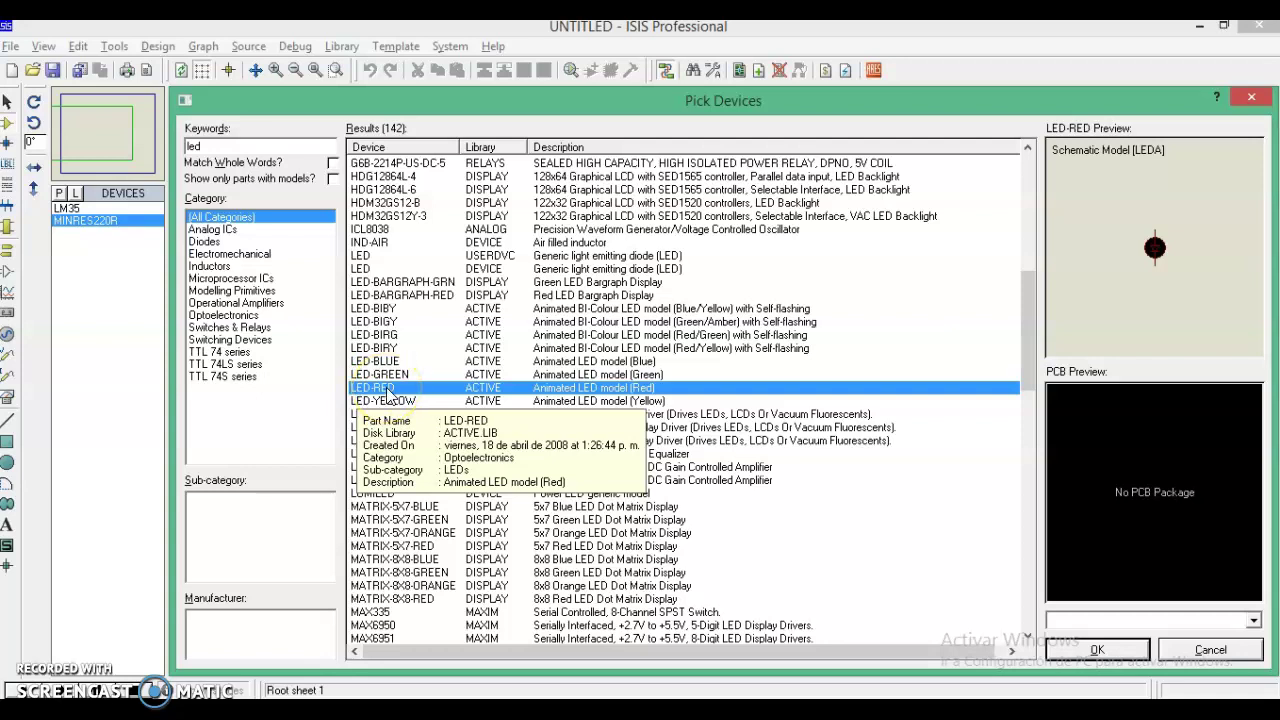
{"action": "left_click", "coordinate": [388, 397]}
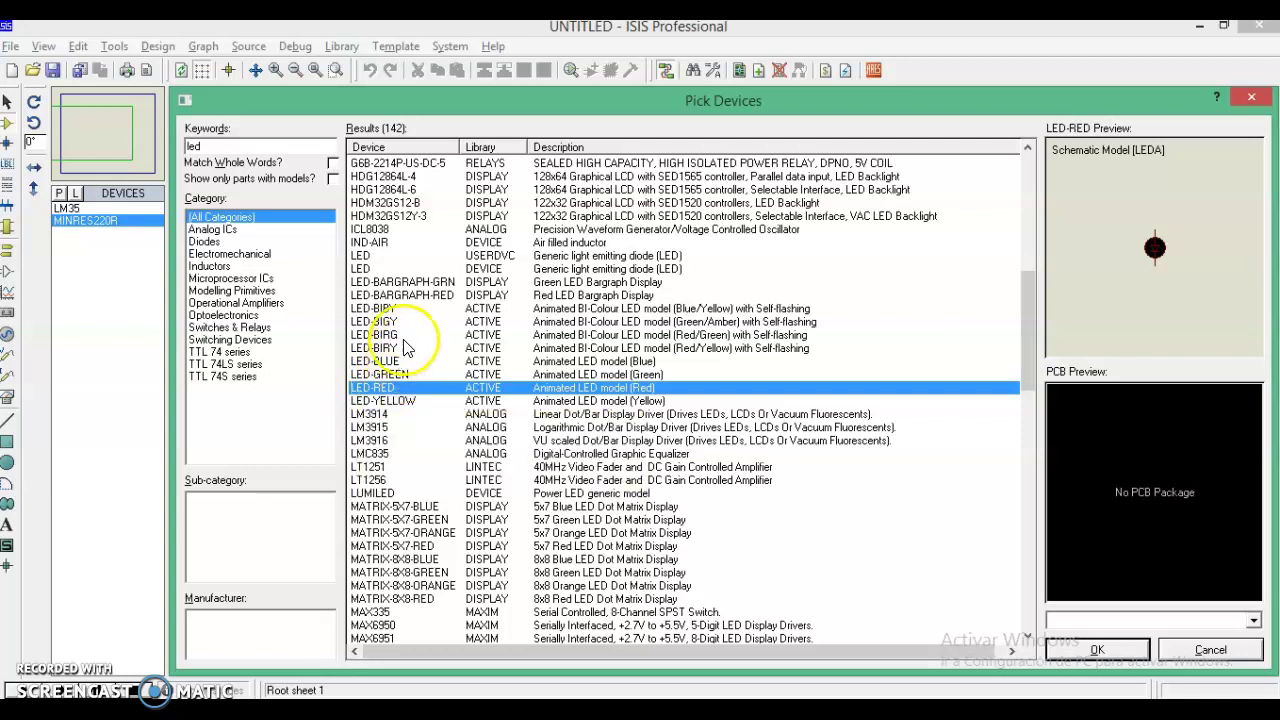
{"action": "left_click", "coordinate": [371, 269]}
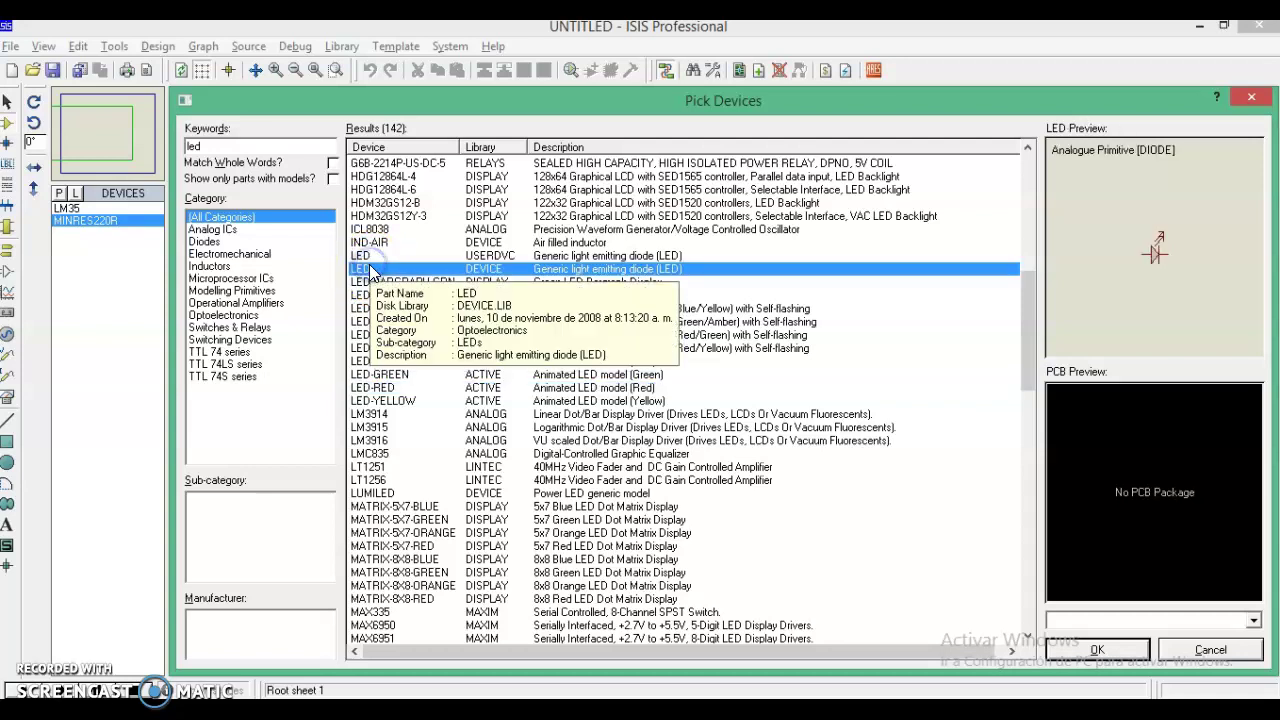
{"action": "left_click", "coordinate": [368, 256]}
{"action": "left_click", "coordinate": [1143, 307]}
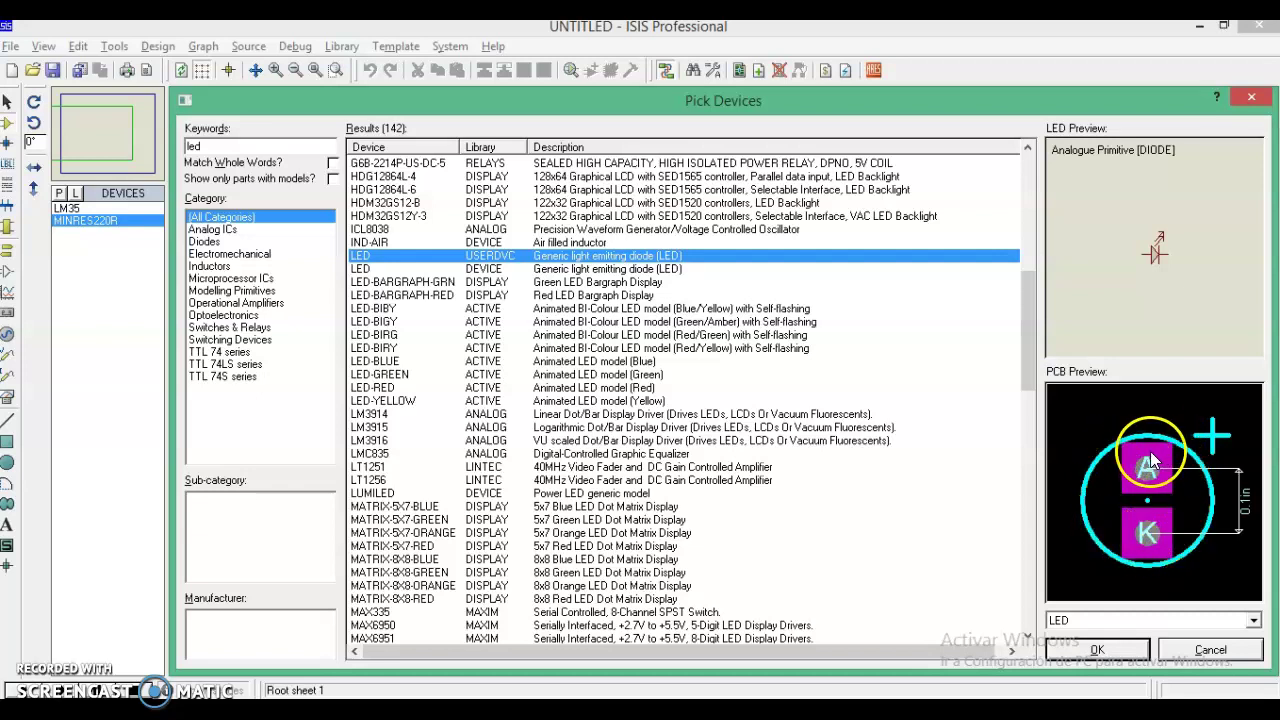
{"action": "double_click", "coordinate": [414, 256]}
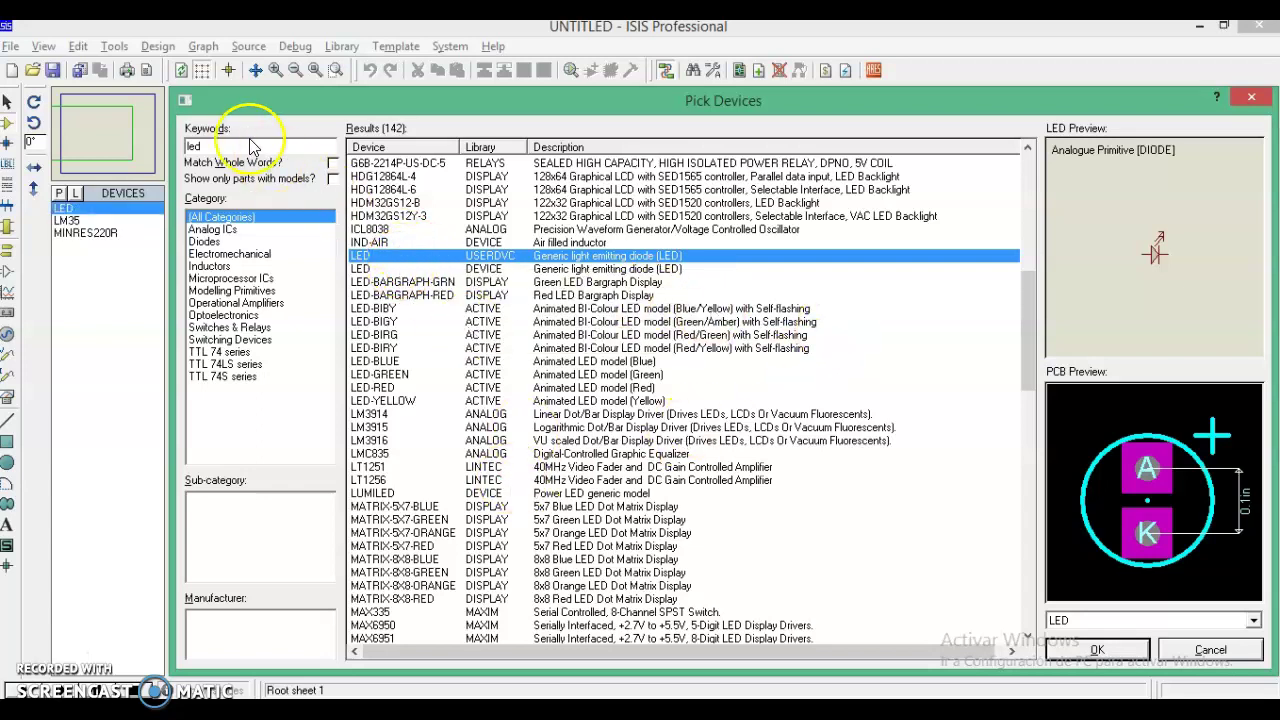
Search for lm339 and add the LM339 differential comparator with the DIL14 package to the device list.
{"action": "left_click", "coordinate": [205, 148]}
{"action": "type", "text": "l"}
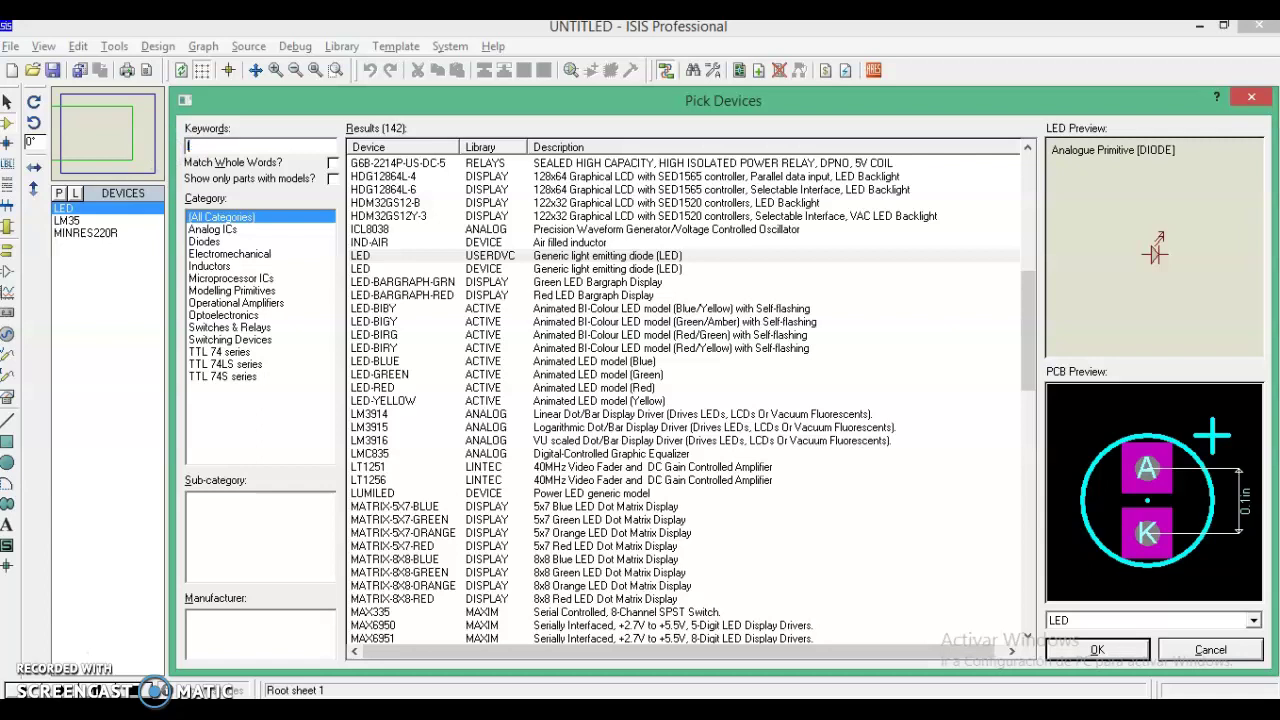
{"action": "type", "text": "m33"}
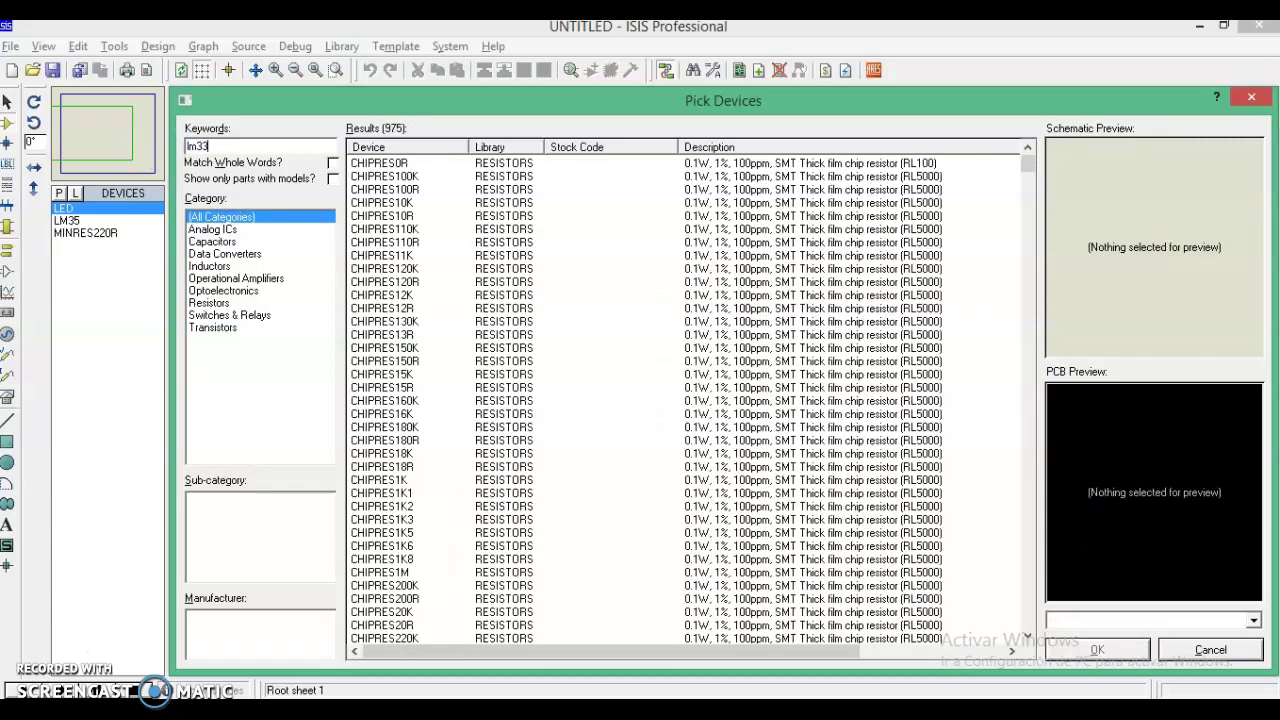
{"action": "type", "text": "9"}
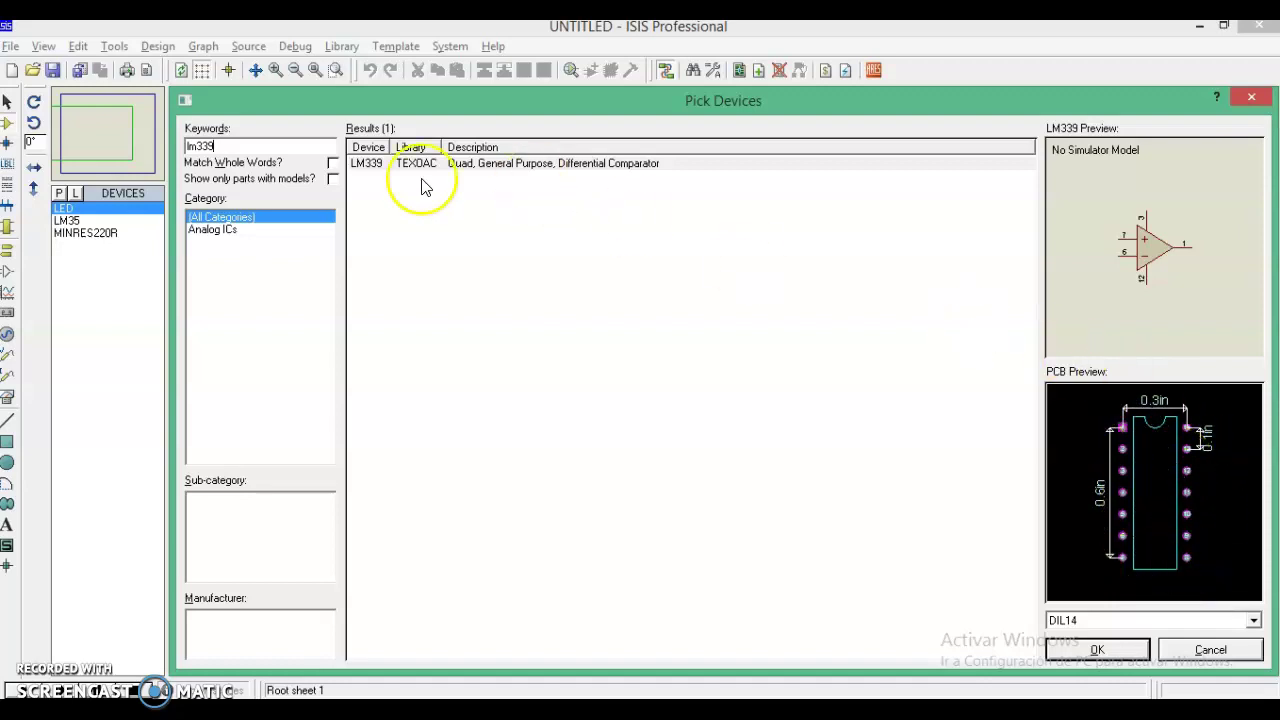
{"action": "double_click", "coordinate": [380, 166]}
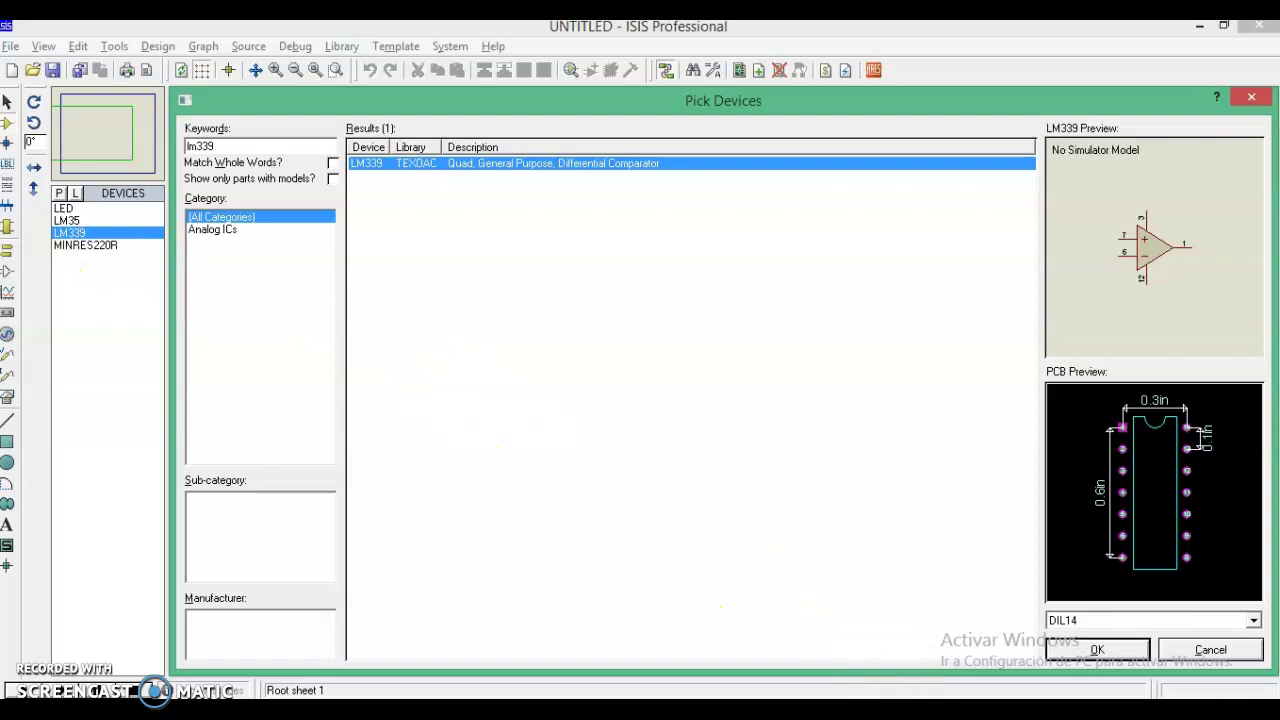
Check the Circuito Prueba picture in the photo viewer and the 3-pin GP connector in Chrome's conector gp image results.
{"action": "left_click", "coordinate": [800, 608]}
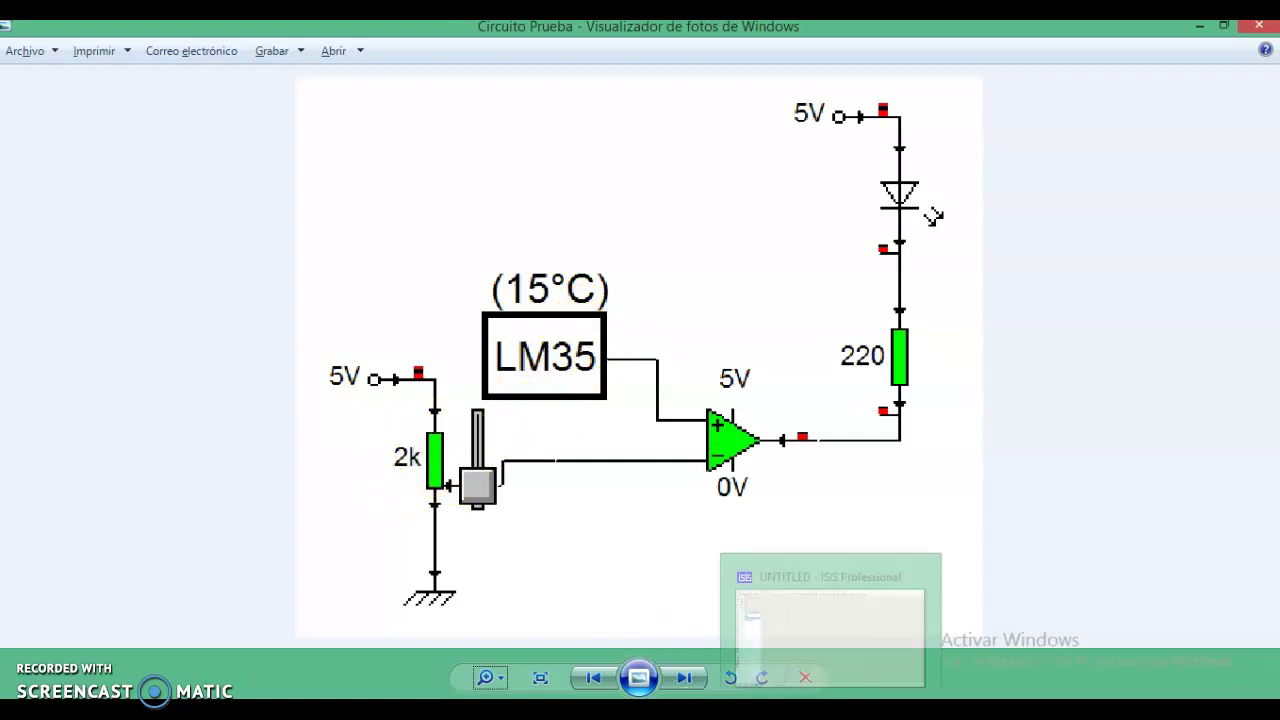
{"action": "key", "text": "alt+Tab"}
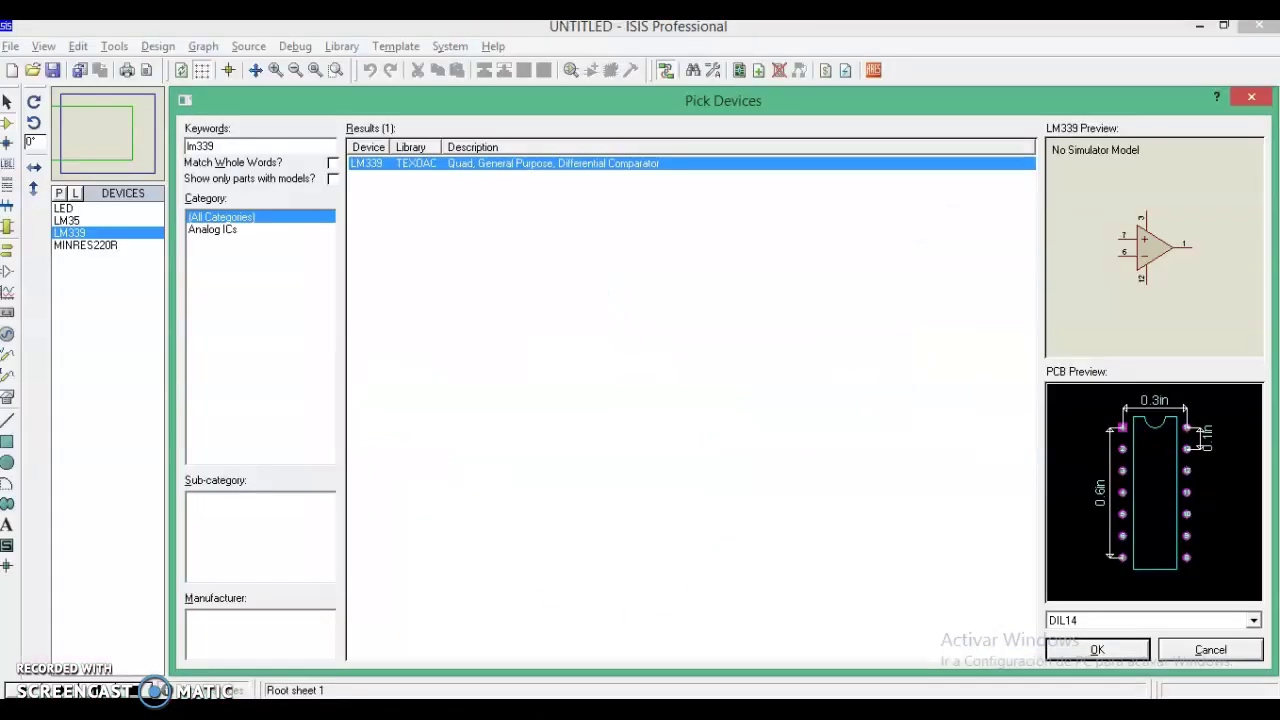
{"action": "double_click", "coordinate": [232, 146]}
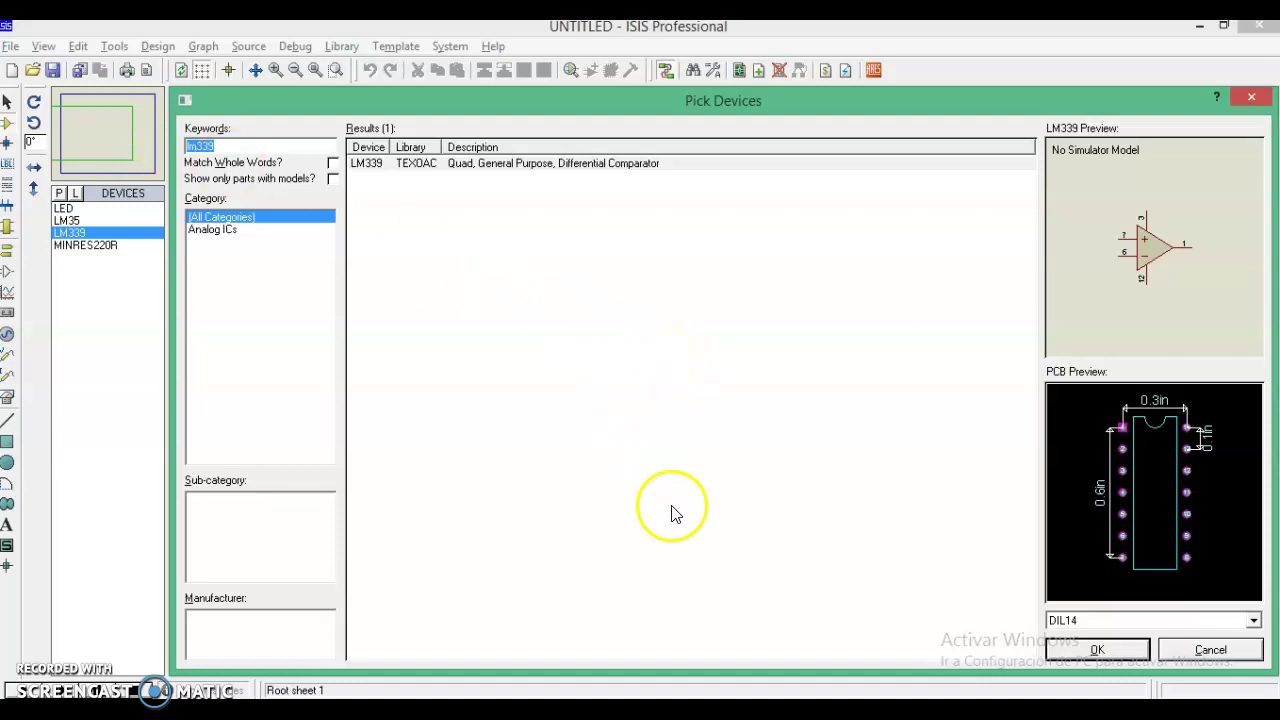
{"action": "mouse_move", "coordinate": [714, 710]}
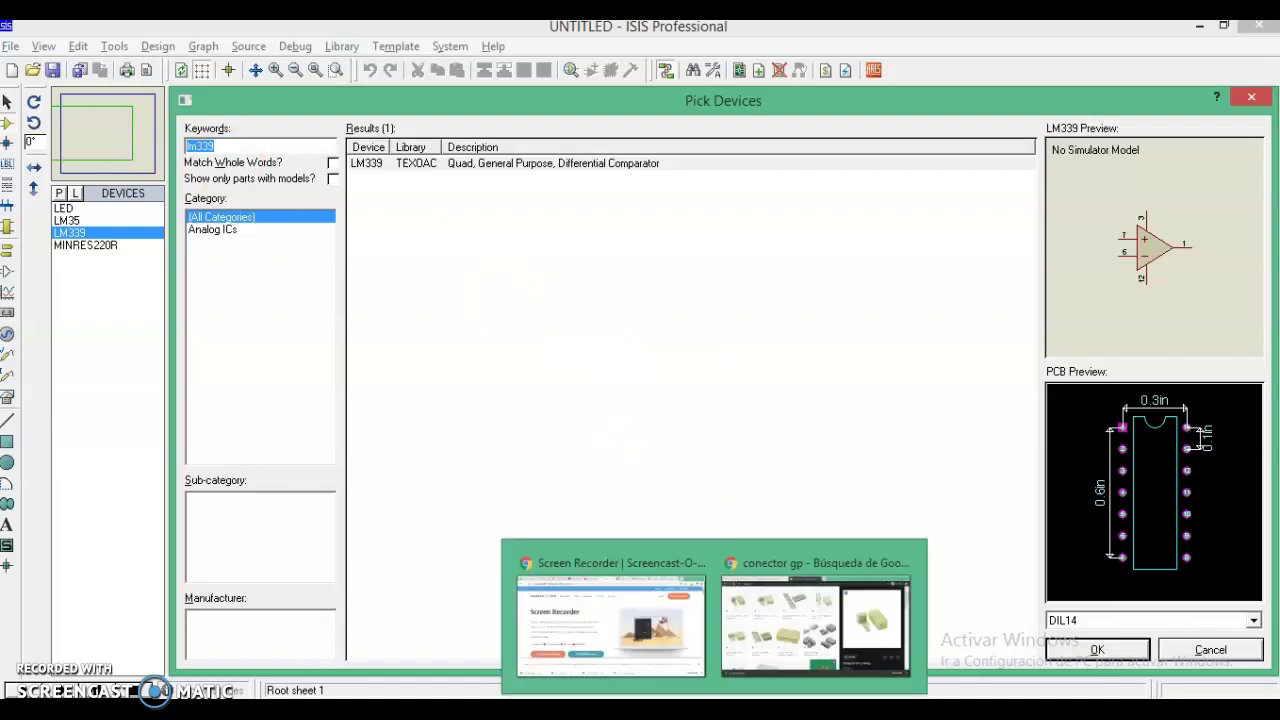
{"action": "left_click", "coordinate": [767, 635]}
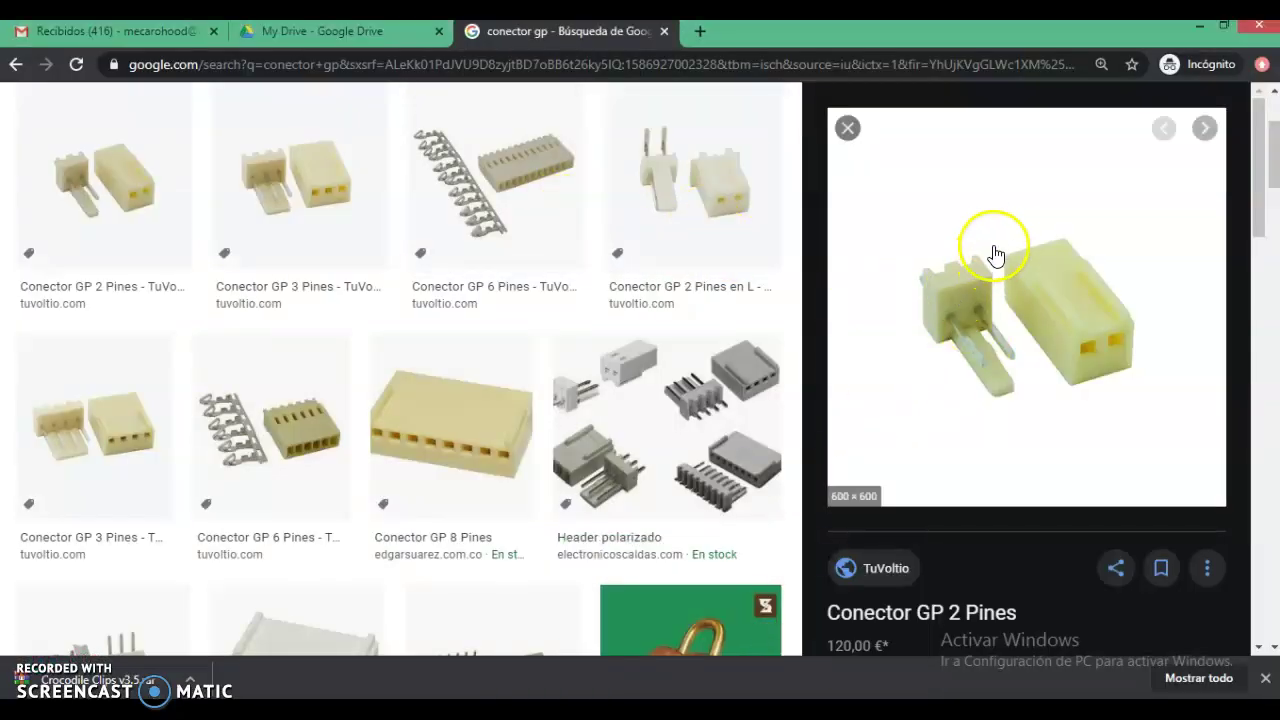
{"action": "left_click", "coordinate": [332, 207]}
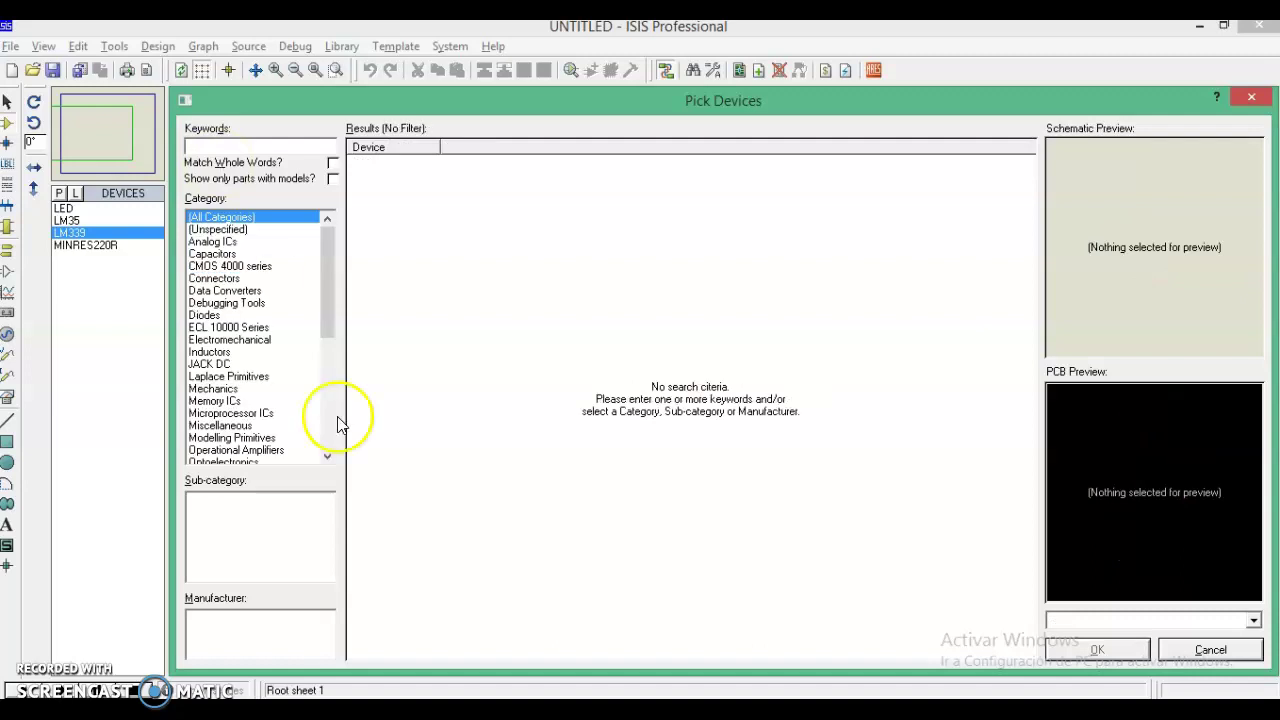
Filter the devices by category Connectors and sub-category SIL, and add the three-pin connector CONN-SIL3 to the device list.
{"action": "left_click", "coordinate": [222, 279]}
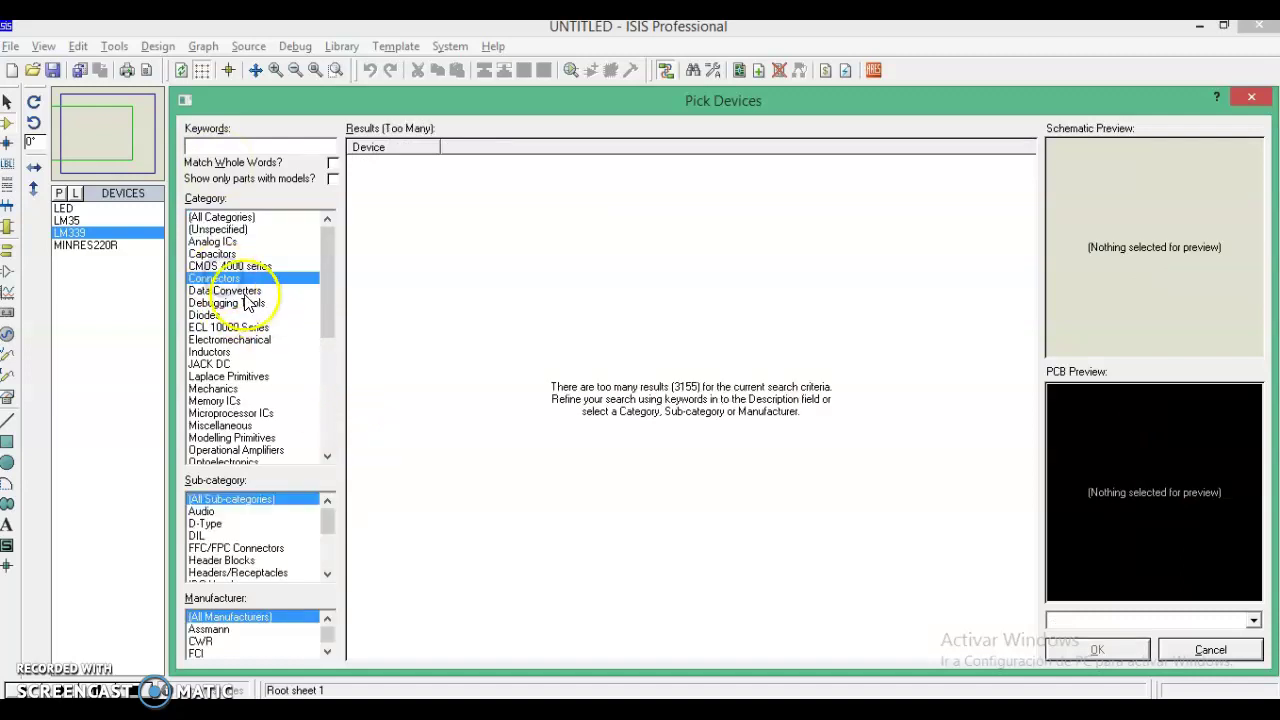
{"action": "left_click_drag", "start_coordinate": [326, 525], "coordinate": [326, 555]}
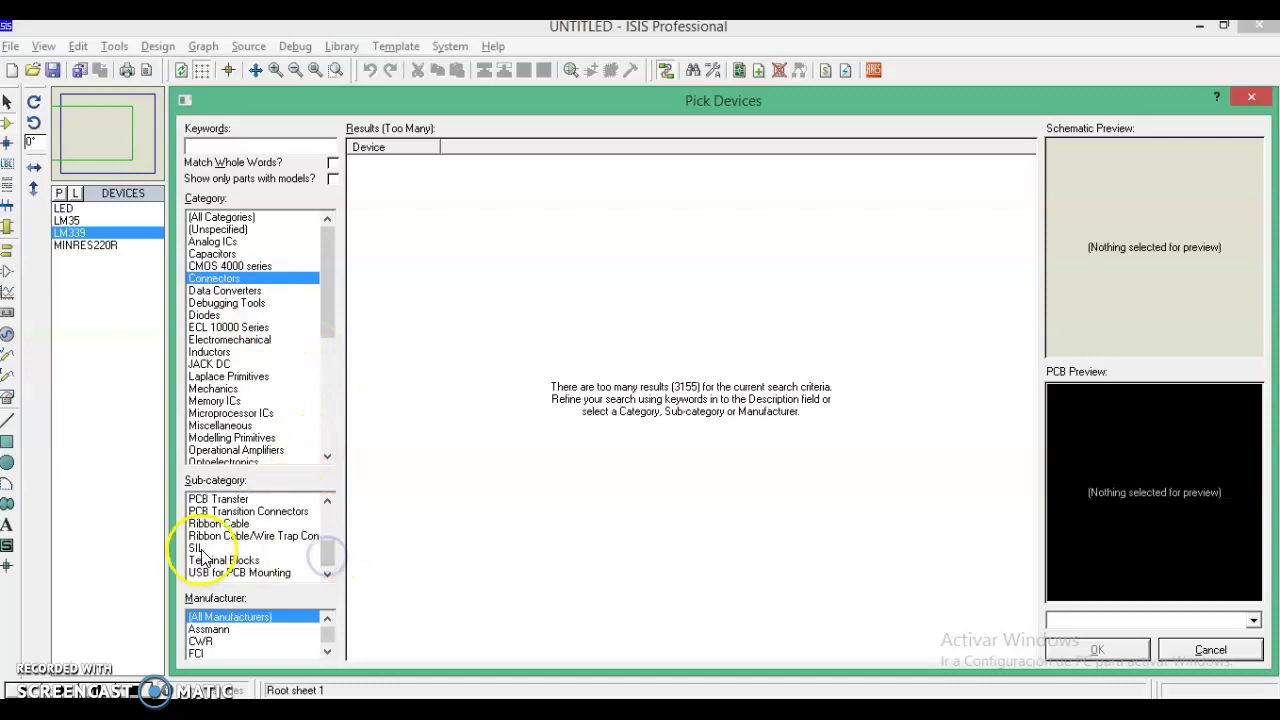
{"action": "left_click", "coordinate": [196, 548]}
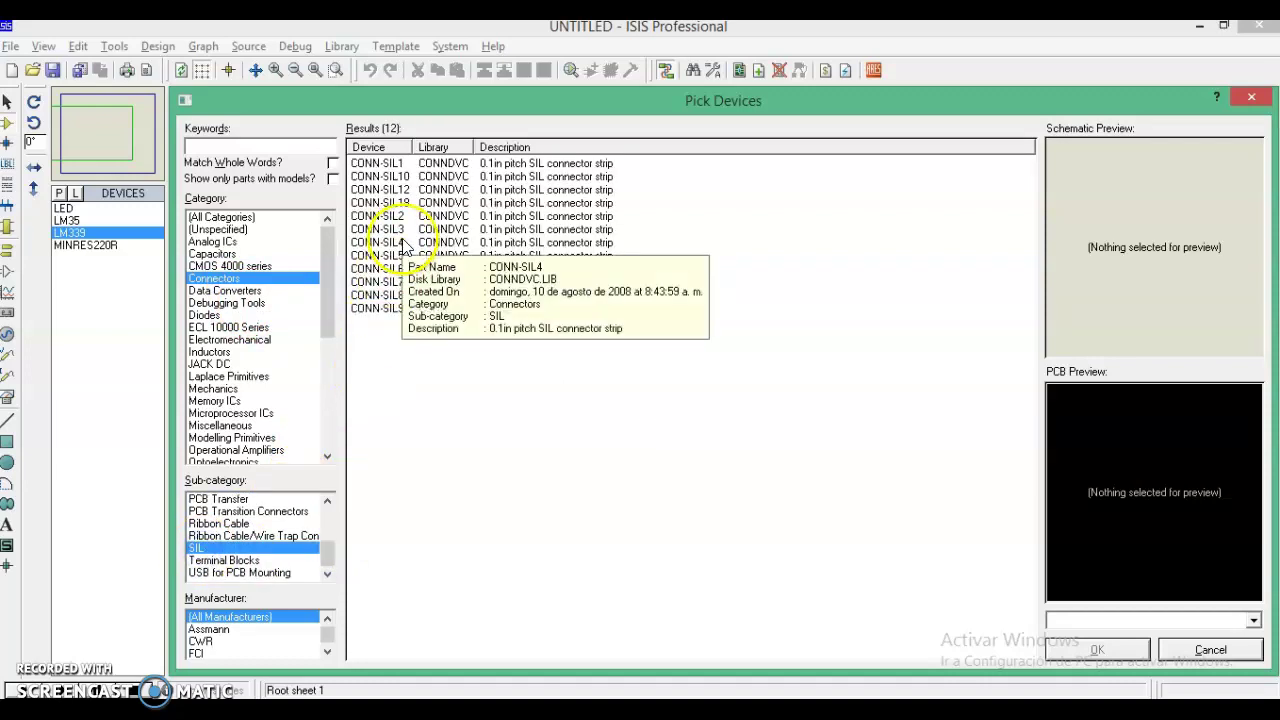
{"action": "mouse_move", "coordinate": [397, 234]}
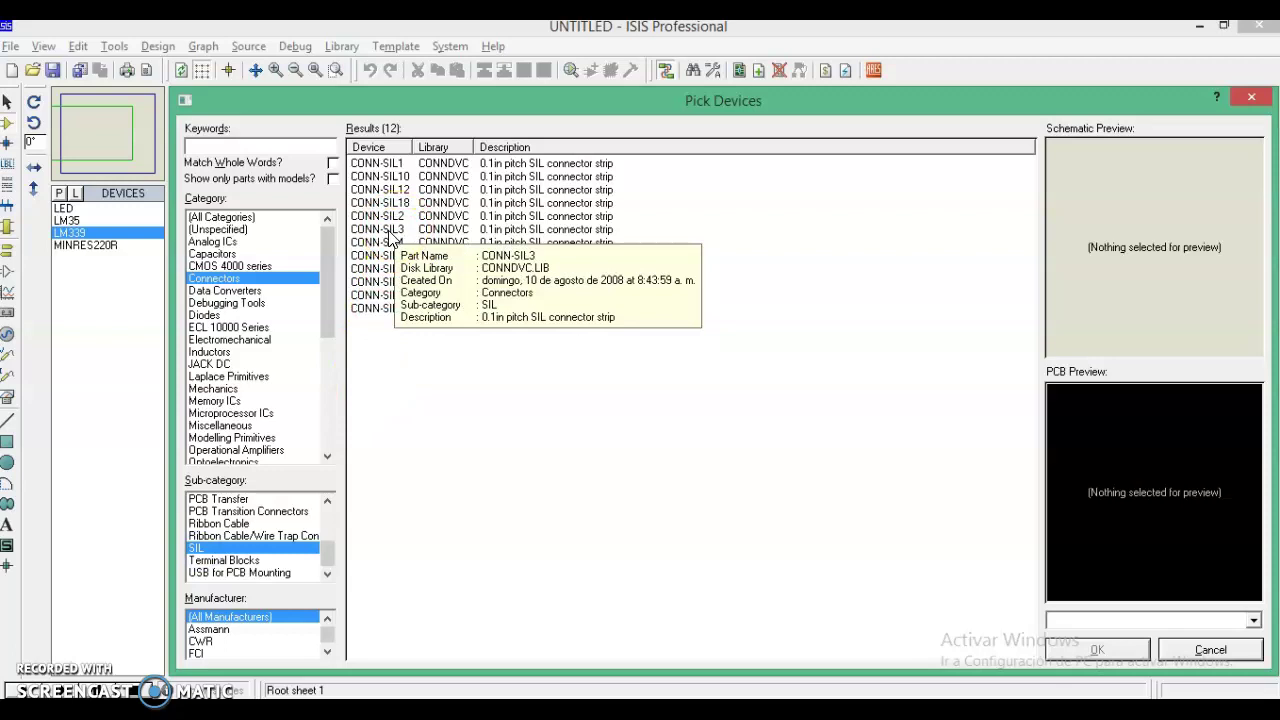
{"action": "left_click", "coordinate": [390, 234]}
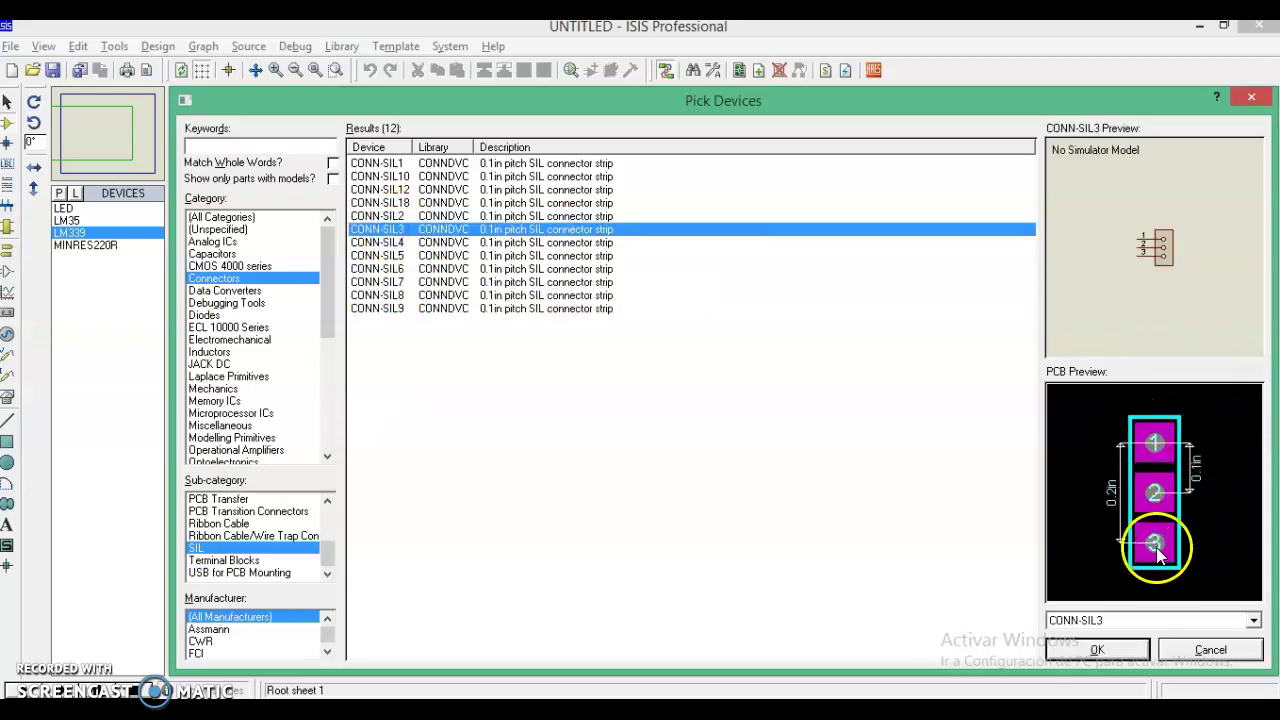
{"action": "double_click", "coordinate": [386, 232]}
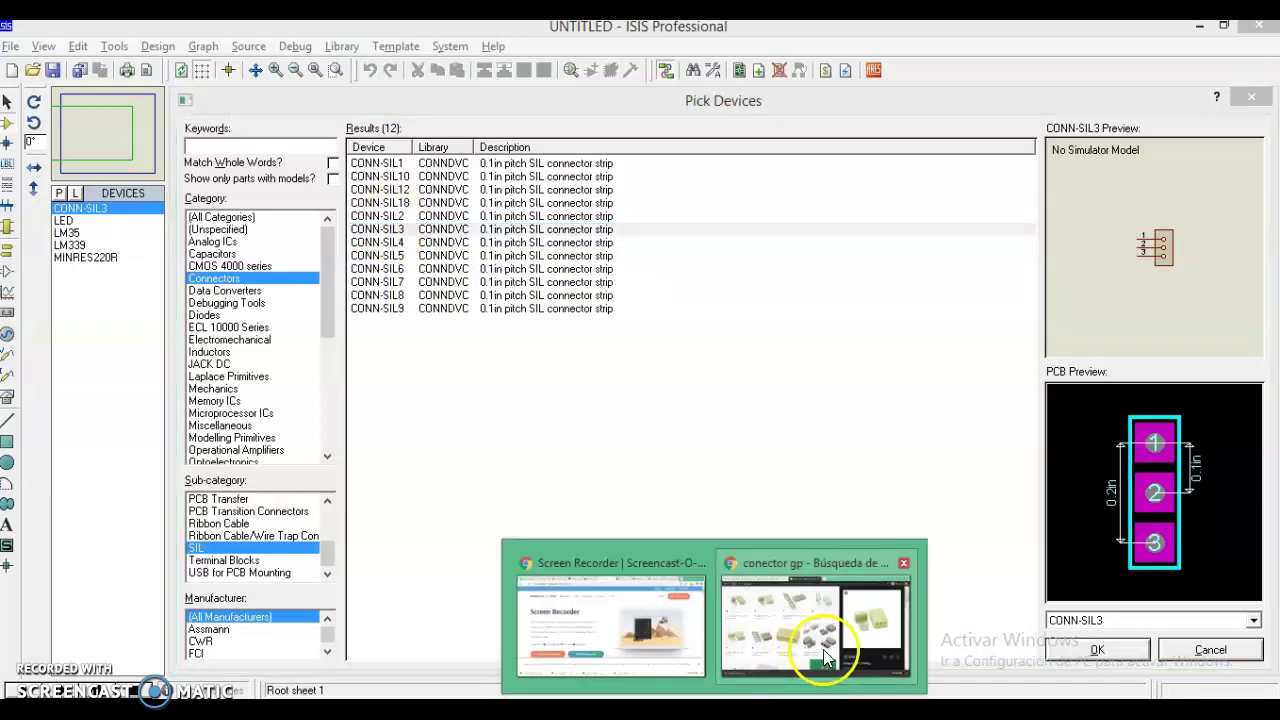
Check the 2-pin GP connector image in Chrome, add CONN-SIL2 to the device list and finish picking devices.
{"action": "left_click", "coordinate": [820, 660]}
{"action": "left_click", "coordinate": [107, 208]}
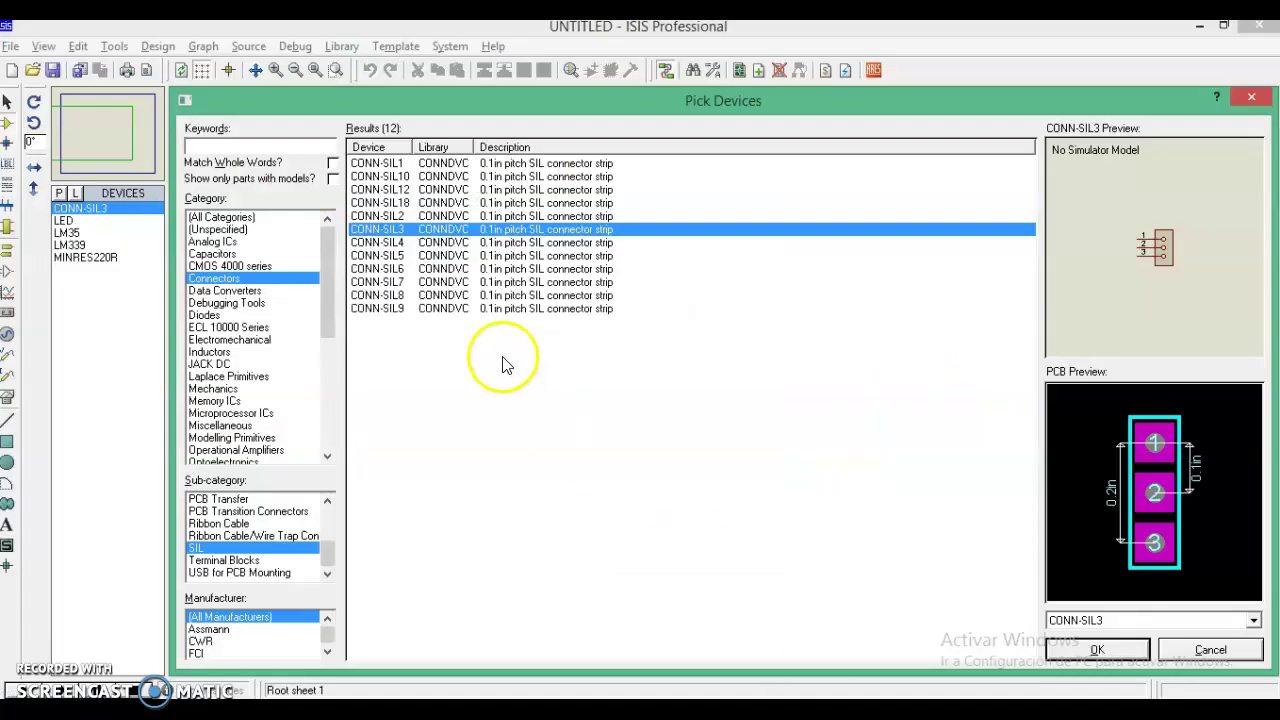
{"action": "double_click", "coordinate": [385, 216]}
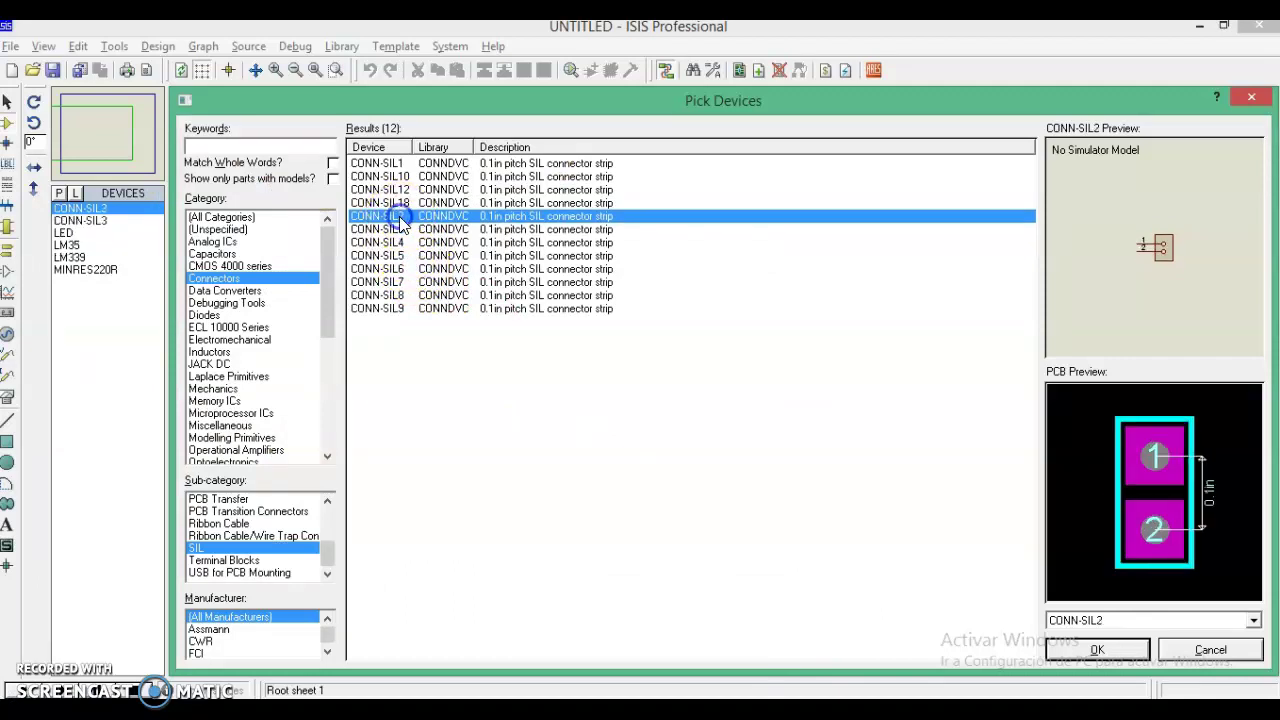
{"action": "left_click", "coordinate": [1112, 650]}
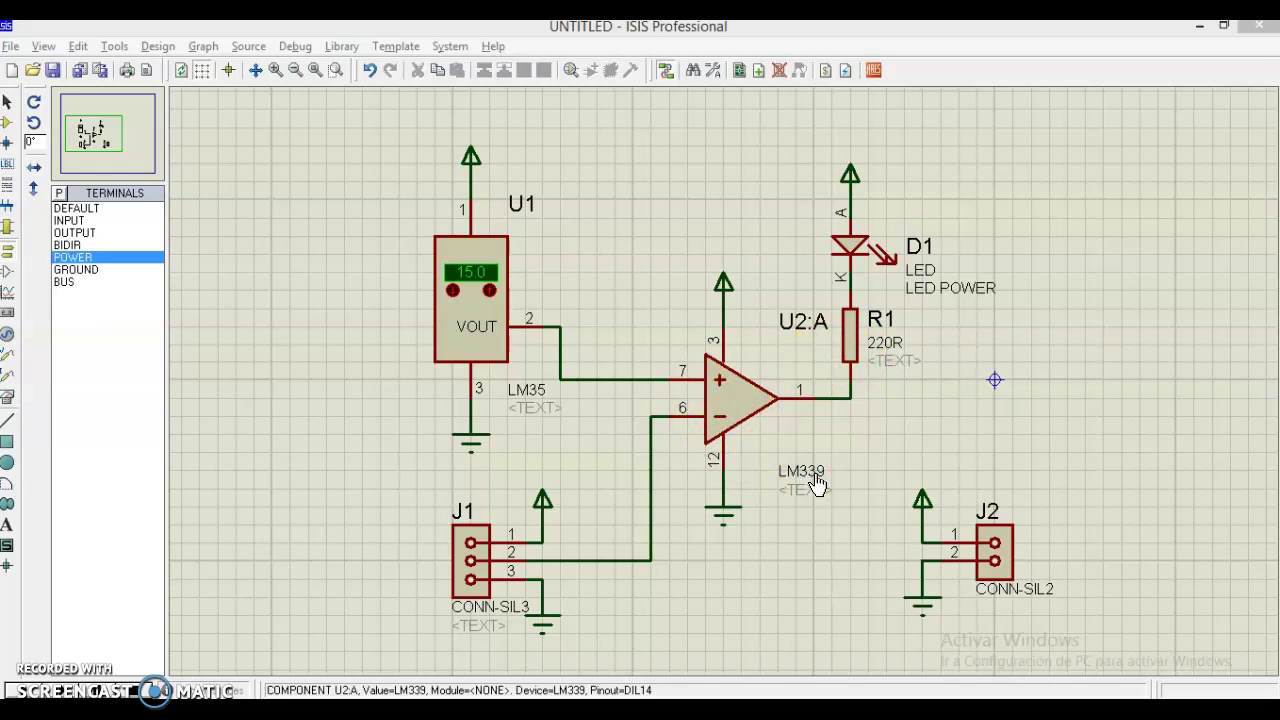
{"action": "left_click", "coordinate": [873, 375]}
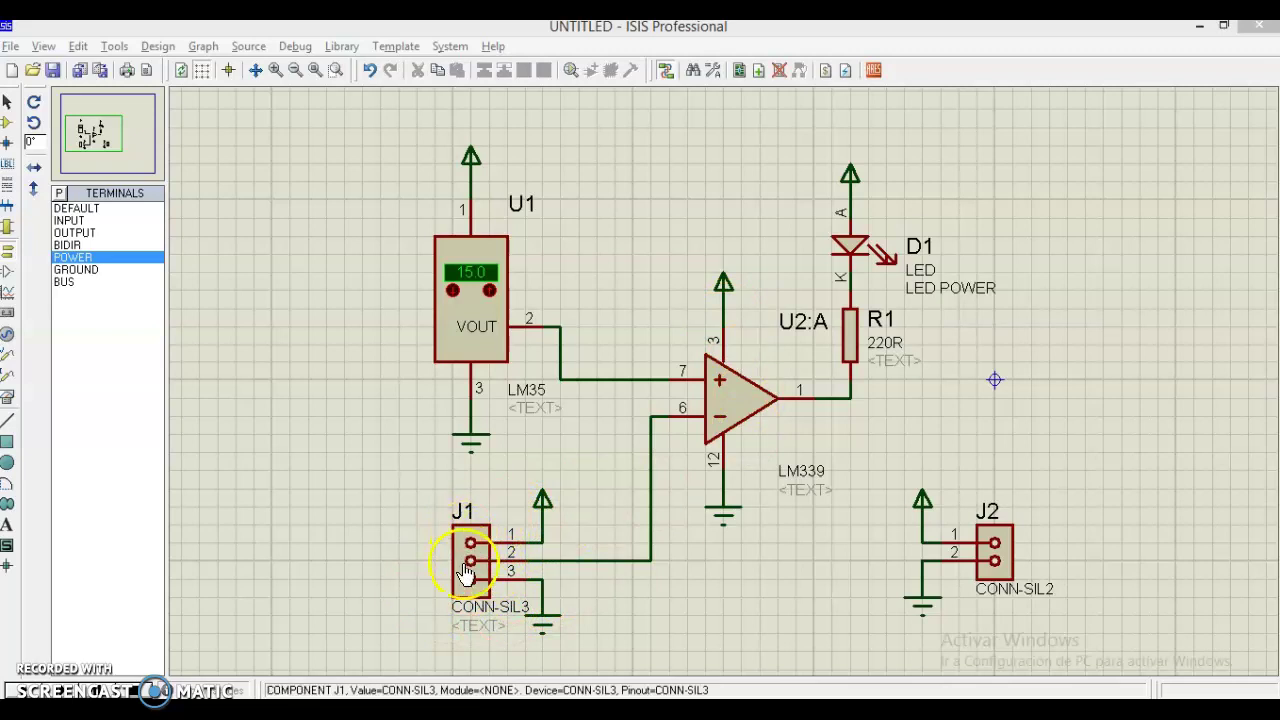
{"action": "left_click", "coordinate": [545, 540]}
{"action": "left_click", "coordinate": [545, 507]}
{"action": "left_click", "coordinate": [990, 648]}
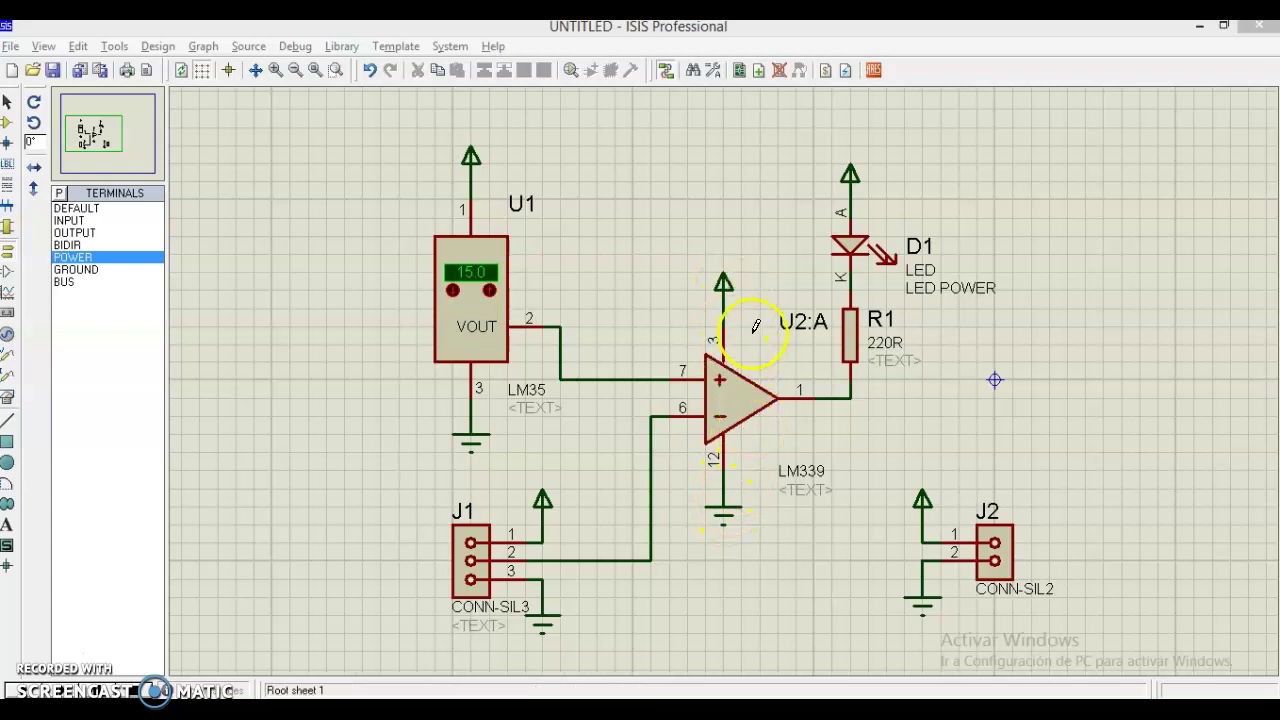
Save the schematic as a design file named Esquematico2.
{"action": "left_click", "coordinate": [52, 69]}
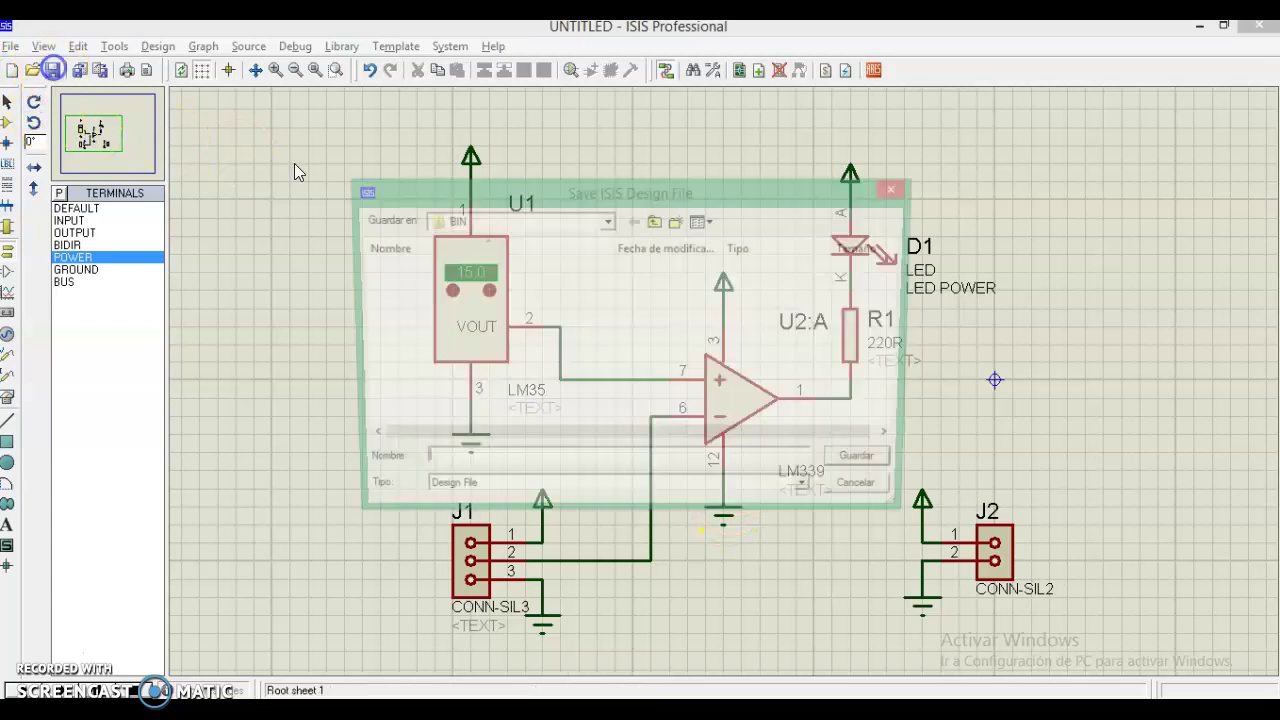
{"action": "type", "text": "Esquema"}
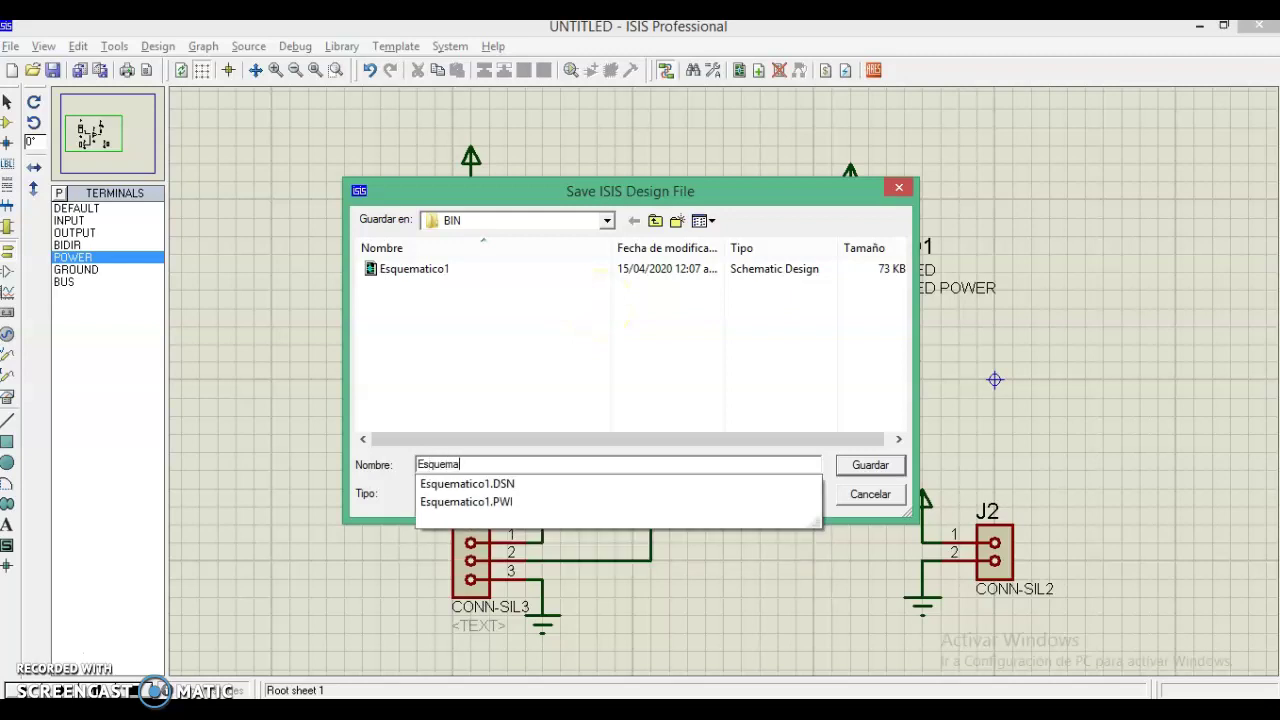
{"action": "type", "text": "tico2"}
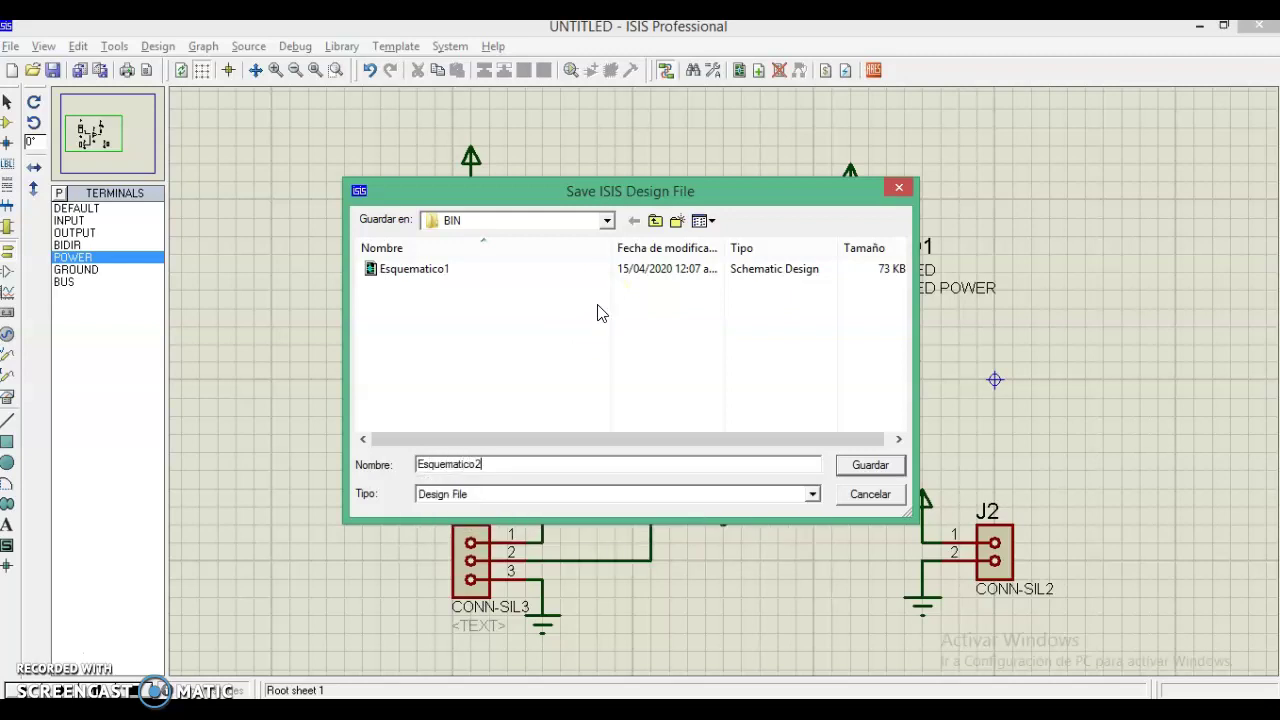
{"action": "left_click", "coordinate": [884, 465]}
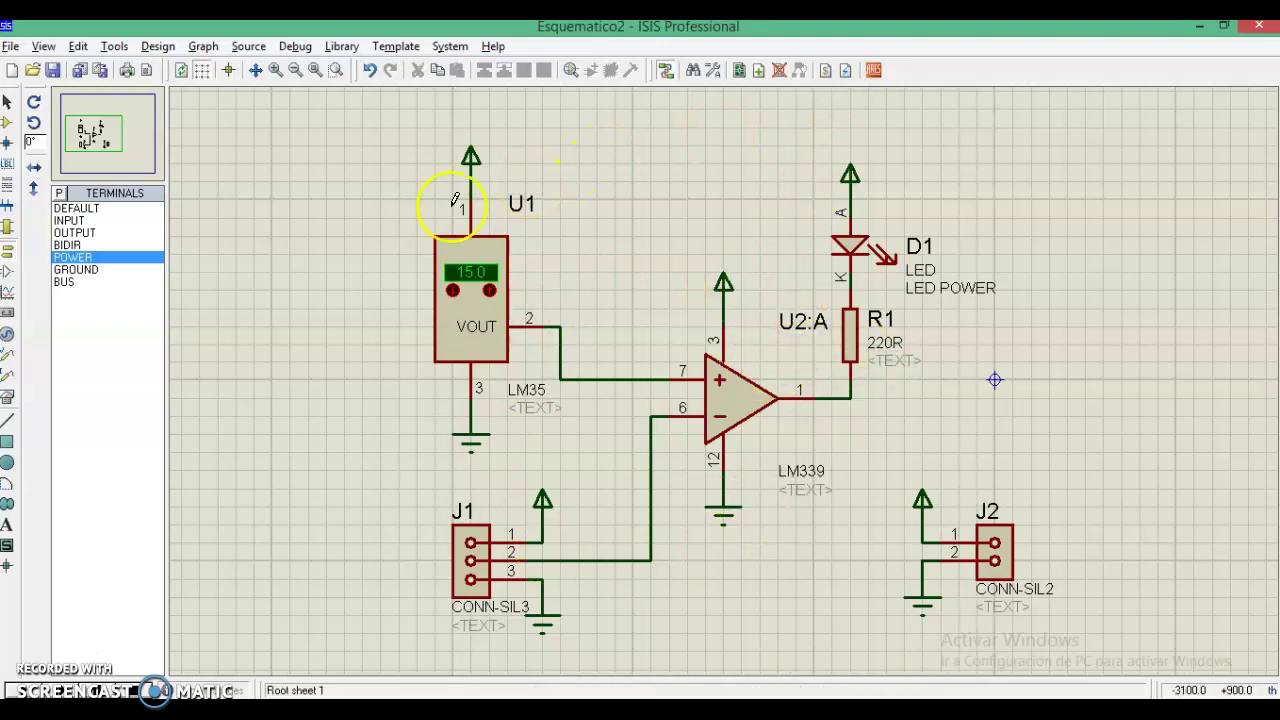
Transfer the schematic to ARES and place the 14-pin U2 package horizontally near the middle of the board area.
{"action": "left_click", "coordinate": [874, 70]}
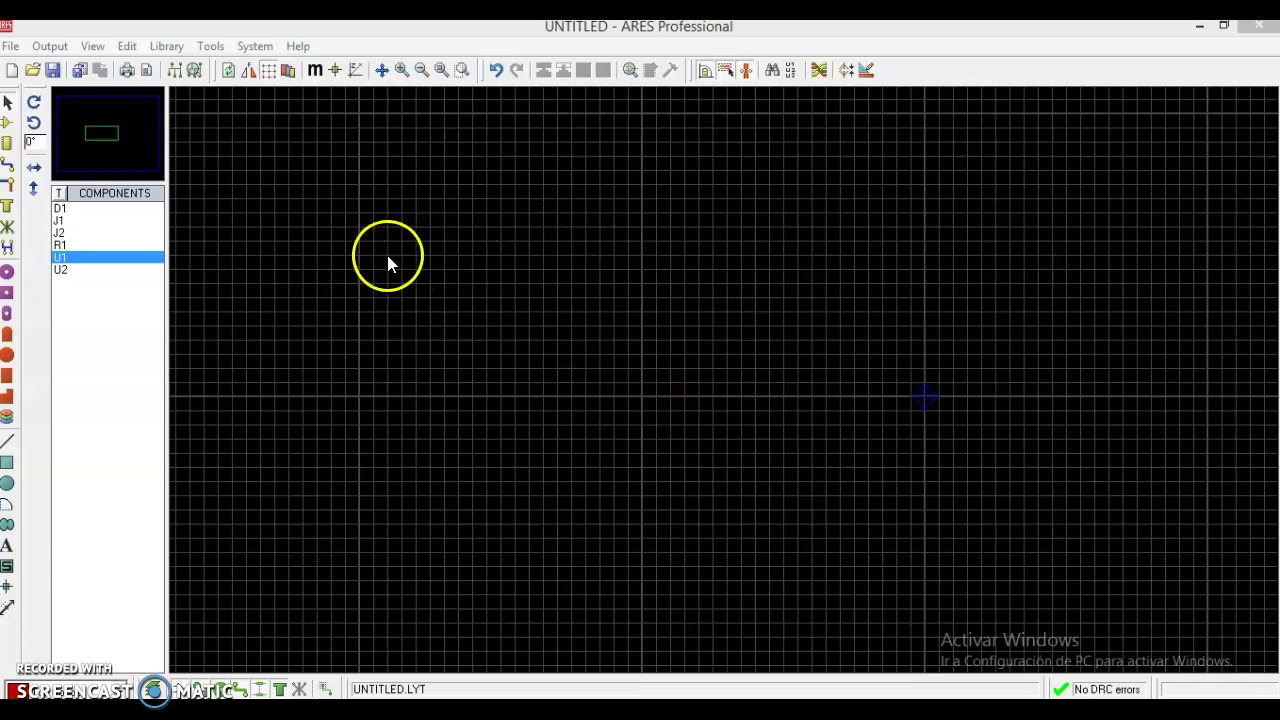
{"action": "left_click", "coordinate": [63, 259]}
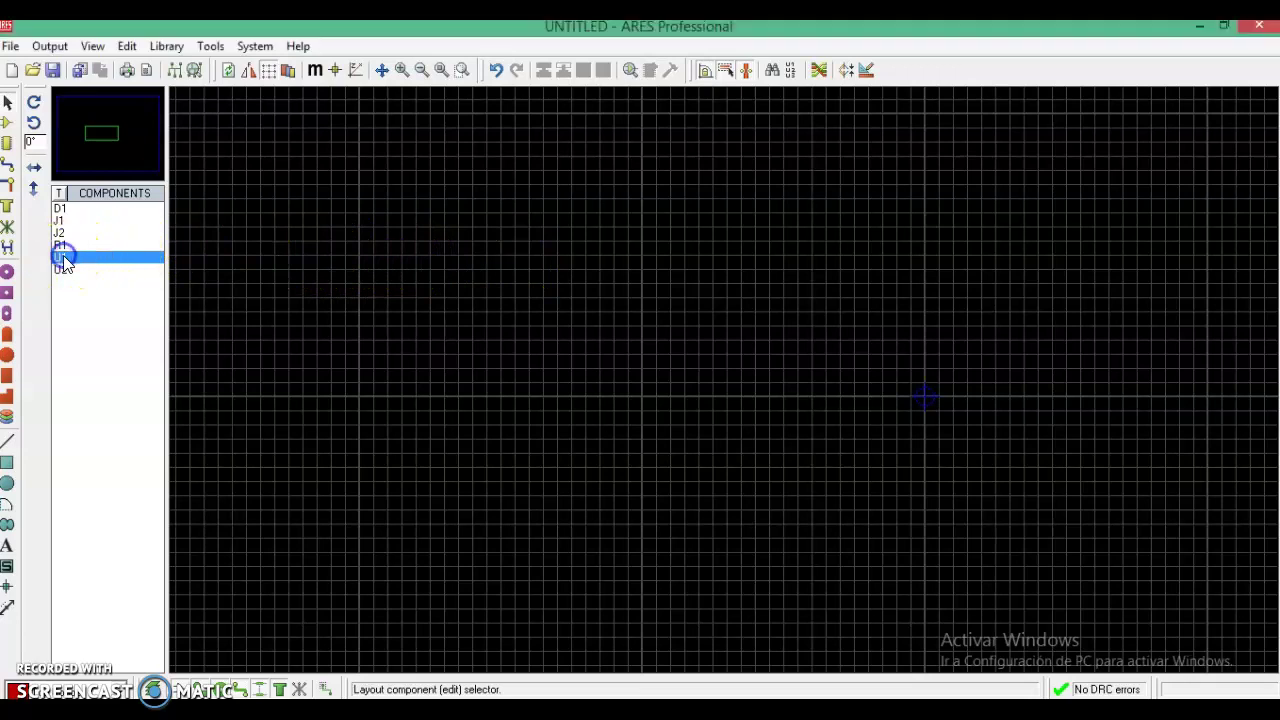
{"action": "left_click", "coordinate": [7, 121]}
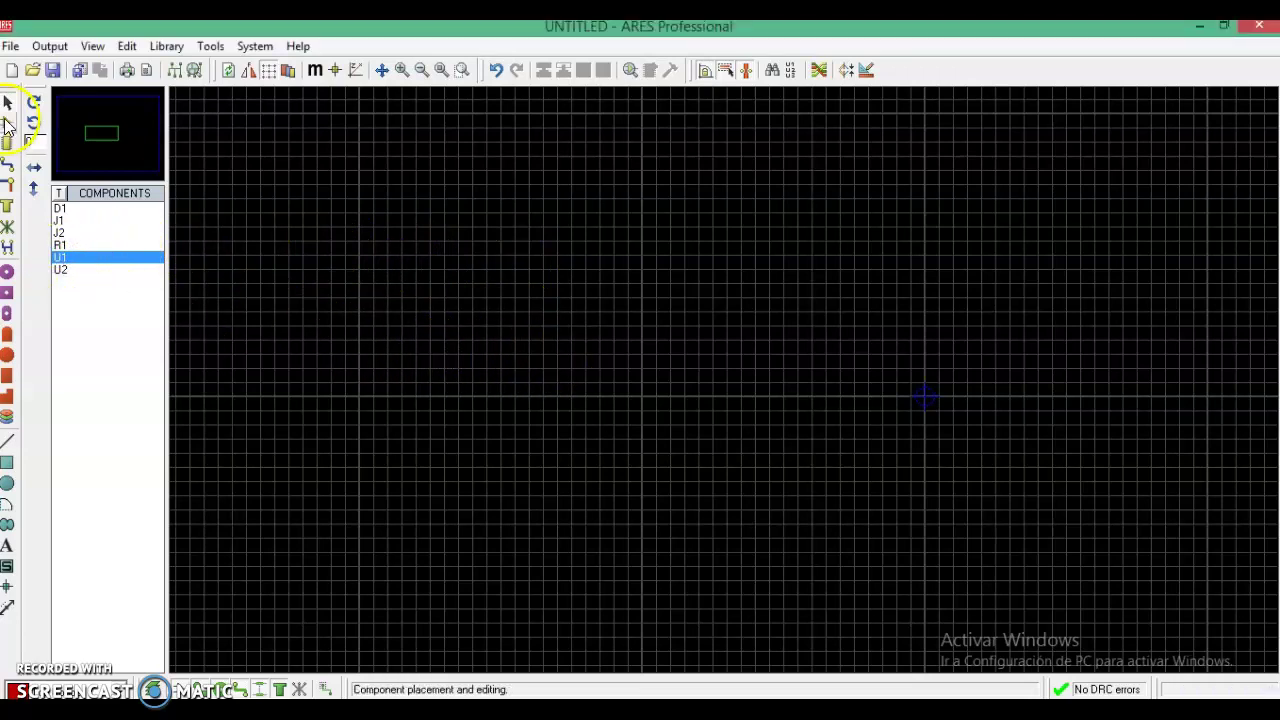
{"action": "left_click", "coordinate": [60, 258]}
{"action": "left_click", "coordinate": [62, 270]}
{"action": "left_click", "coordinate": [646, 391]}
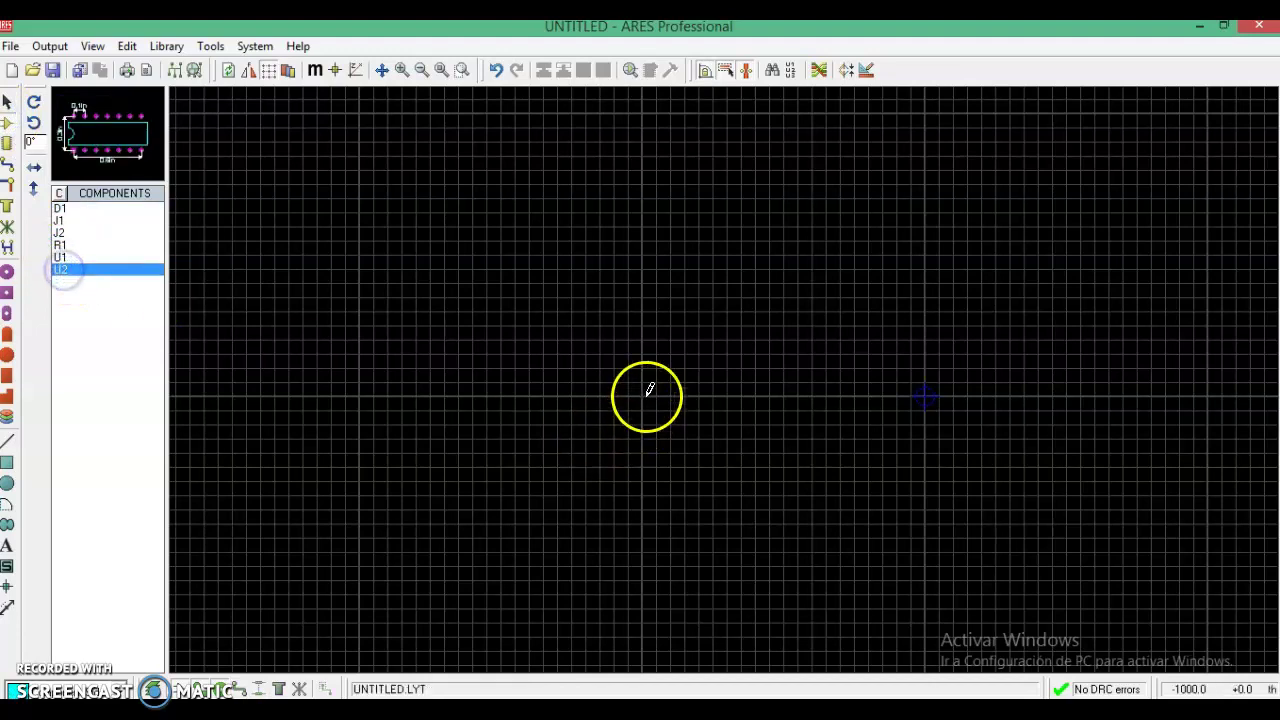
{"action": "left_click", "coordinate": [62, 270]}
{"action": "left_click", "coordinate": [814, 380]}
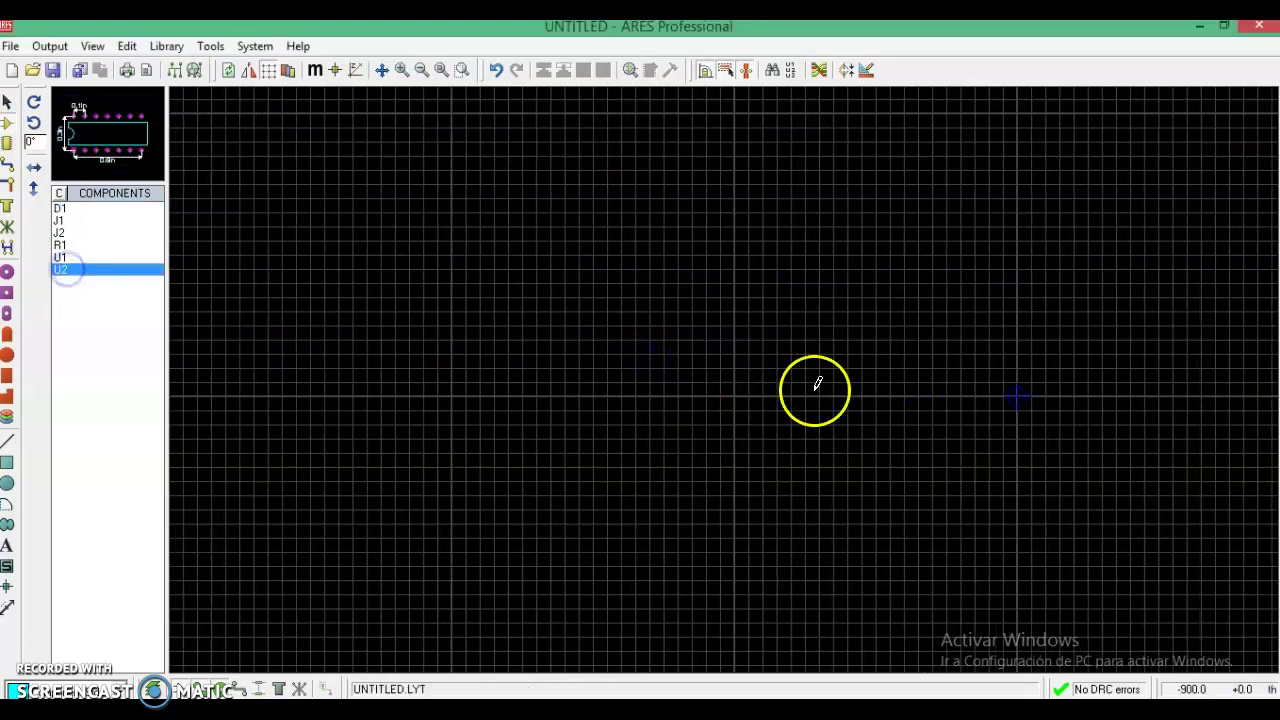
{"action": "left_click", "coordinate": [591, 395]}
{"action": "left_click", "coordinate": [551, 412]}
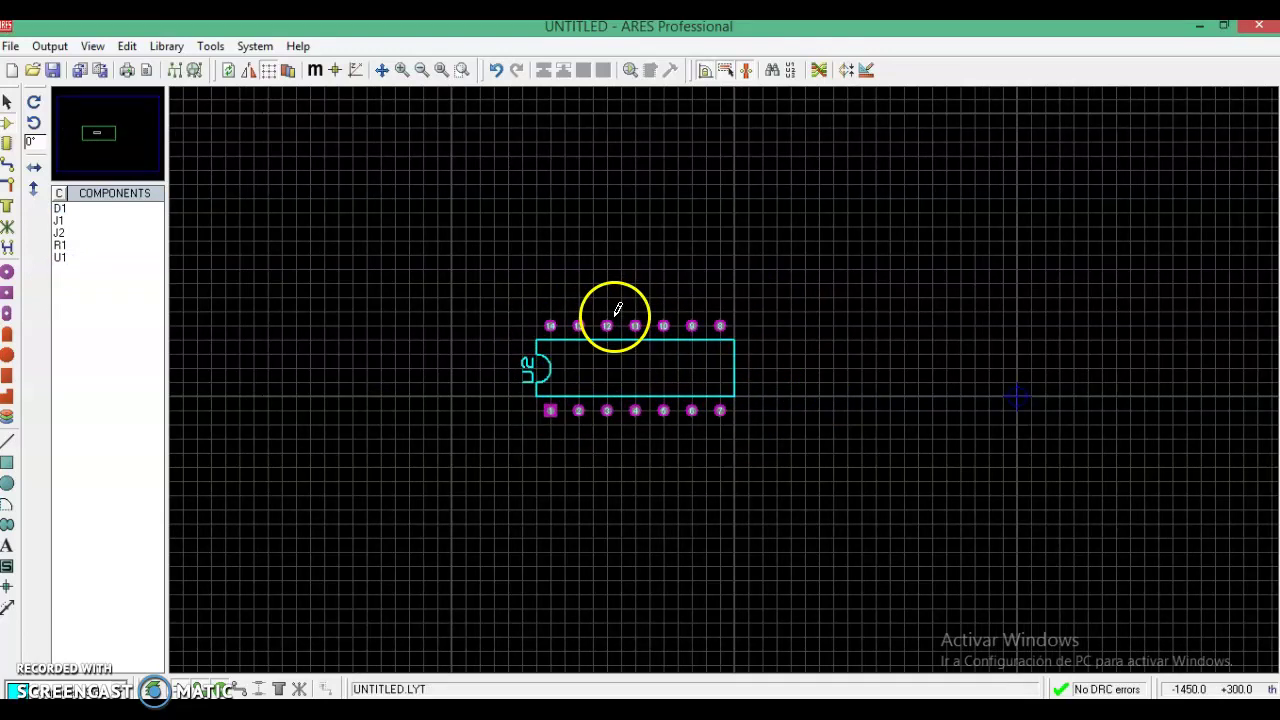
Place the temperature sensor U1 below the U2 package.
{"action": "left_click", "coordinate": [60, 258]}
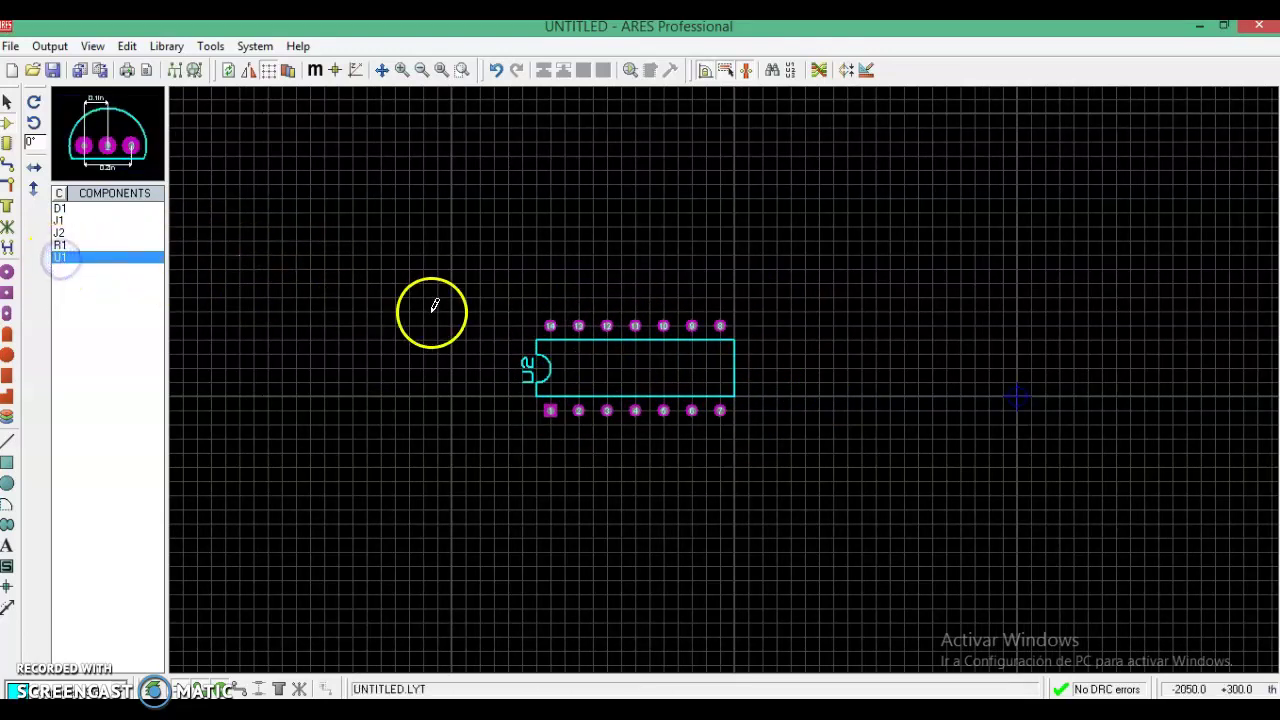
{"action": "left_click", "coordinate": [400, 480]}
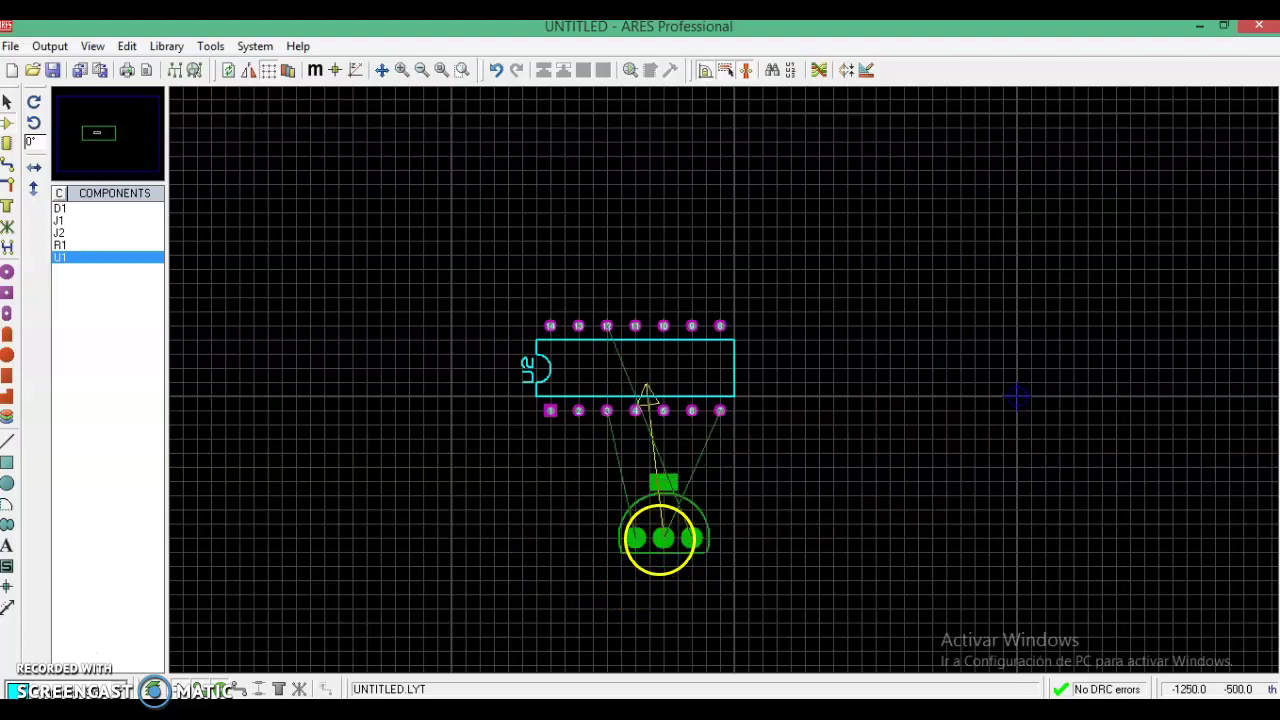
{"action": "left_click", "coordinate": [660, 540]}
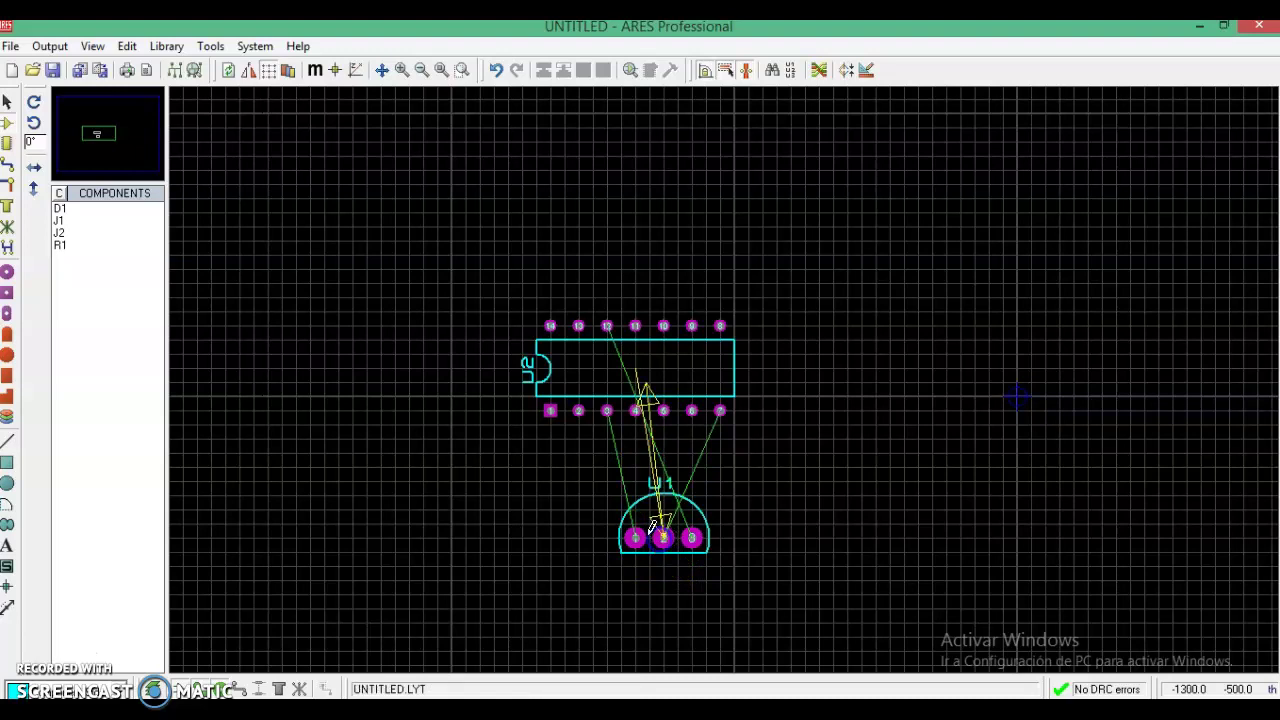
Place LED D1 below U2 beside U1, and resistor R1 horizontally just below D1.
{"action": "left_click", "coordinate": [65, 209]}
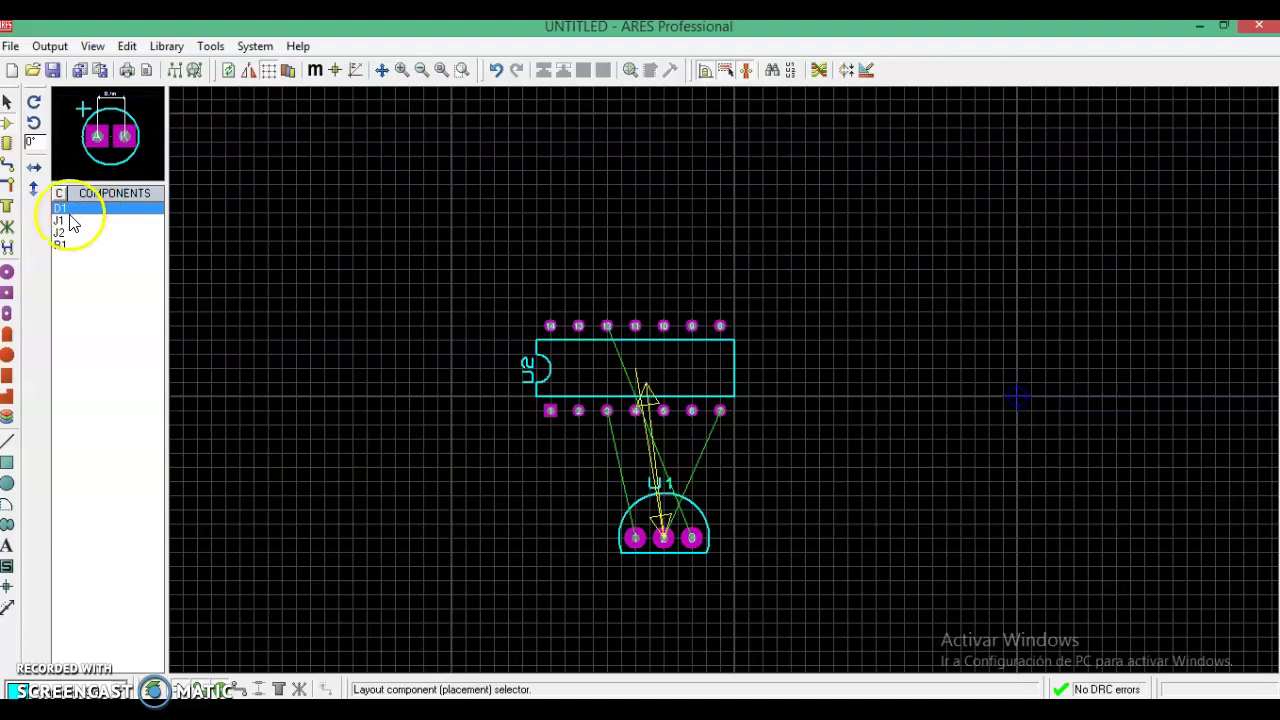
{"action": "left_click", "coordinate": [100, 208]}
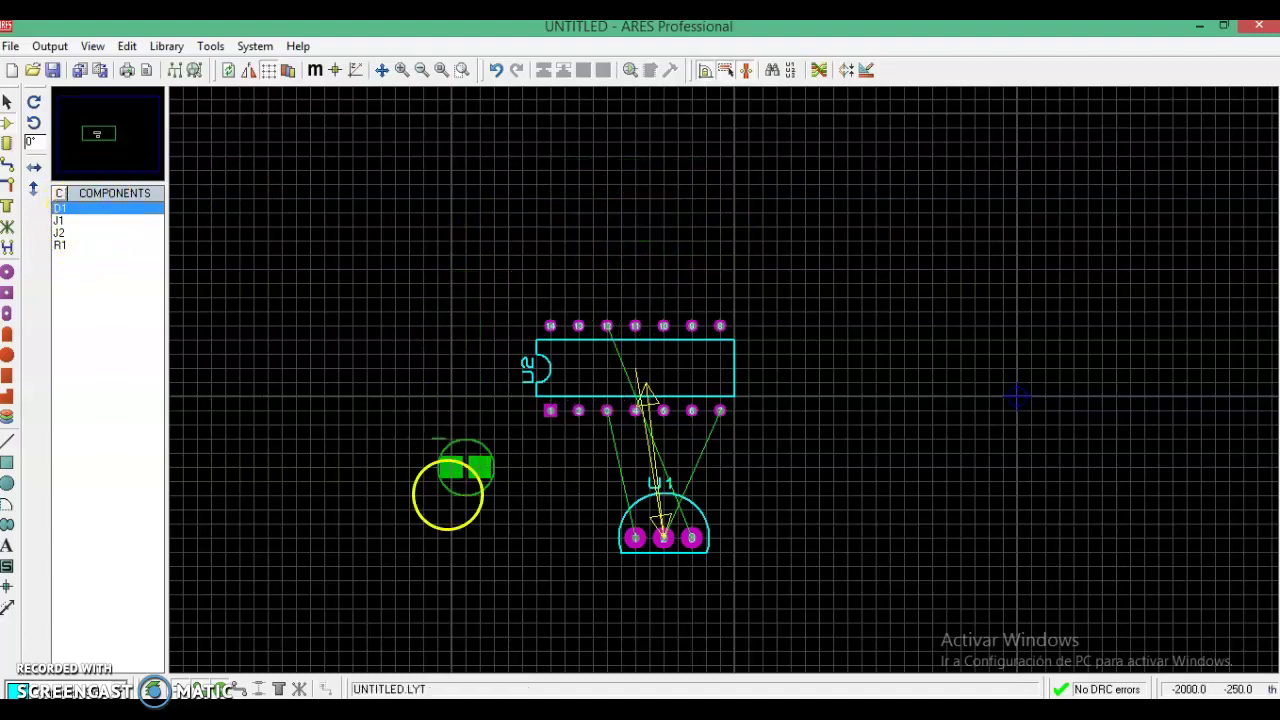
{"action": "left_click", "coordinate": [502, 497]}
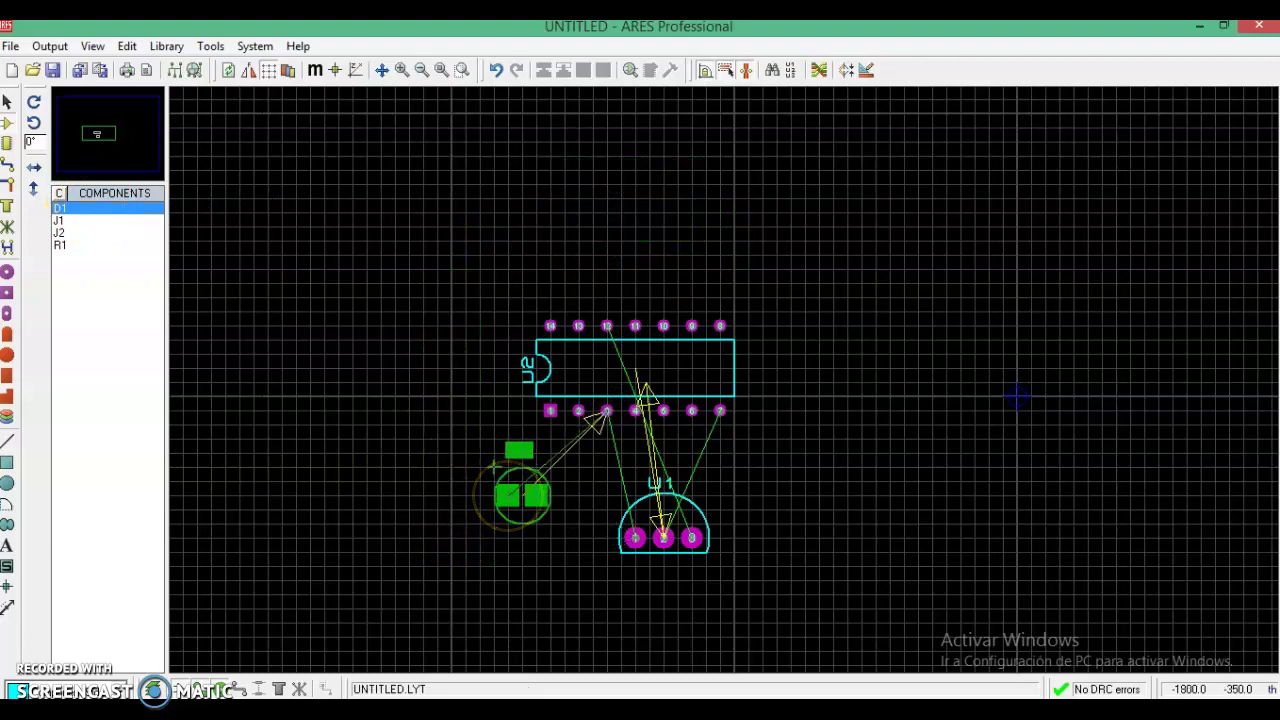
{"action": "left_click_drag", "start_coordinate": [521, 495], "coordinate": [536, 495]}
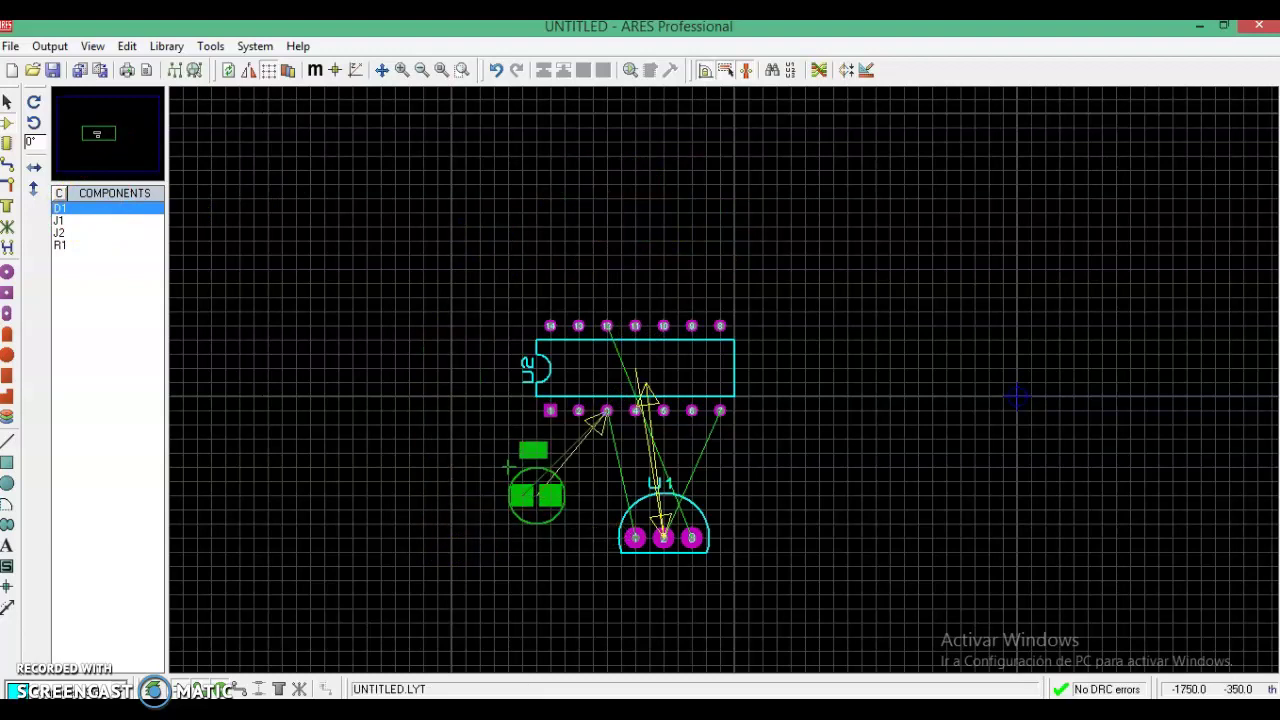
{"action": "left_click", "coordinate": [523, 509]}
{"action": "left_click", "coordinate": [63, 233]}
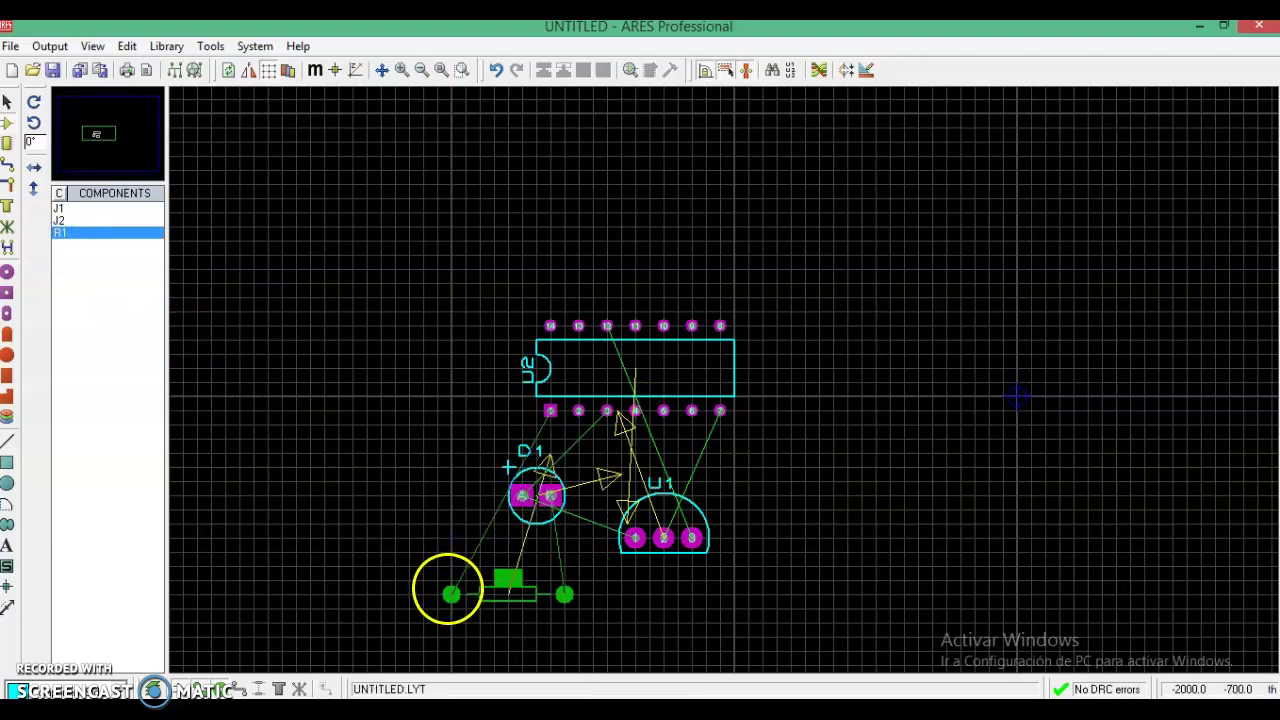
{"action": "left_click", "coordinate": [437, 581]}
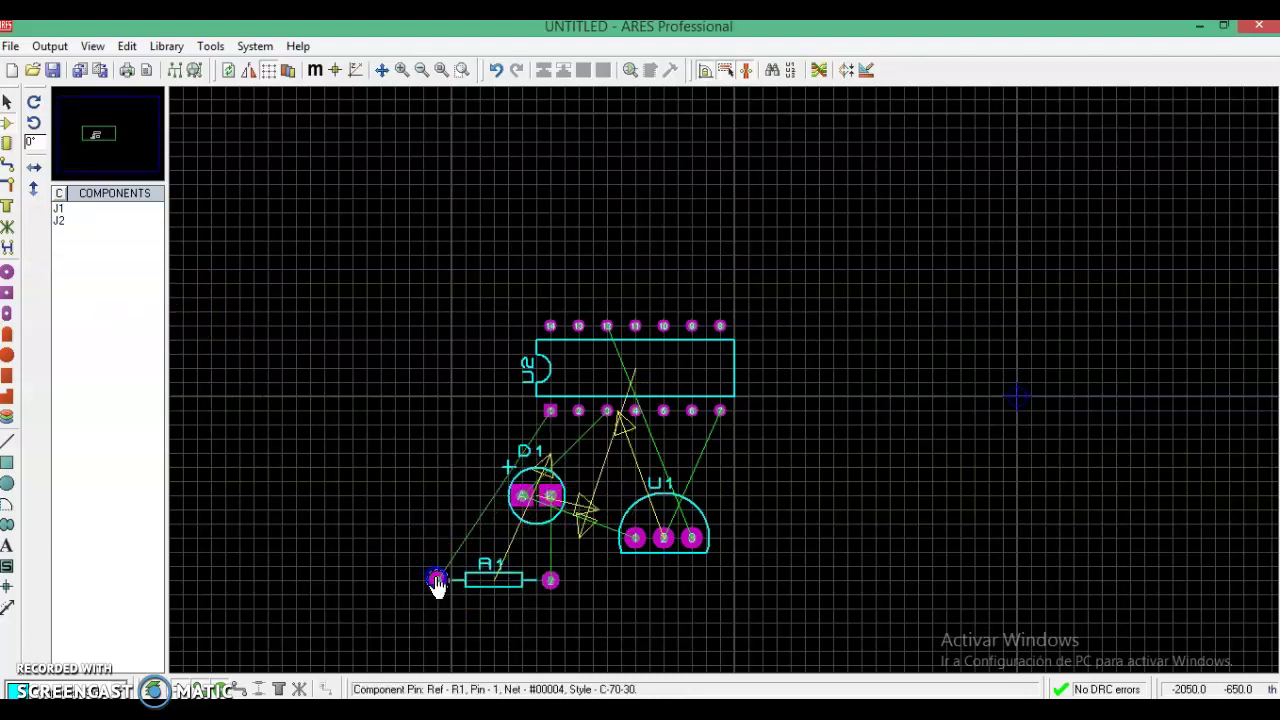
Place the three-pin connector J1 to the left of U2 and the two-pin connector J2 to its right.
{"action": "left_click", "coordinate": [63, 210]}
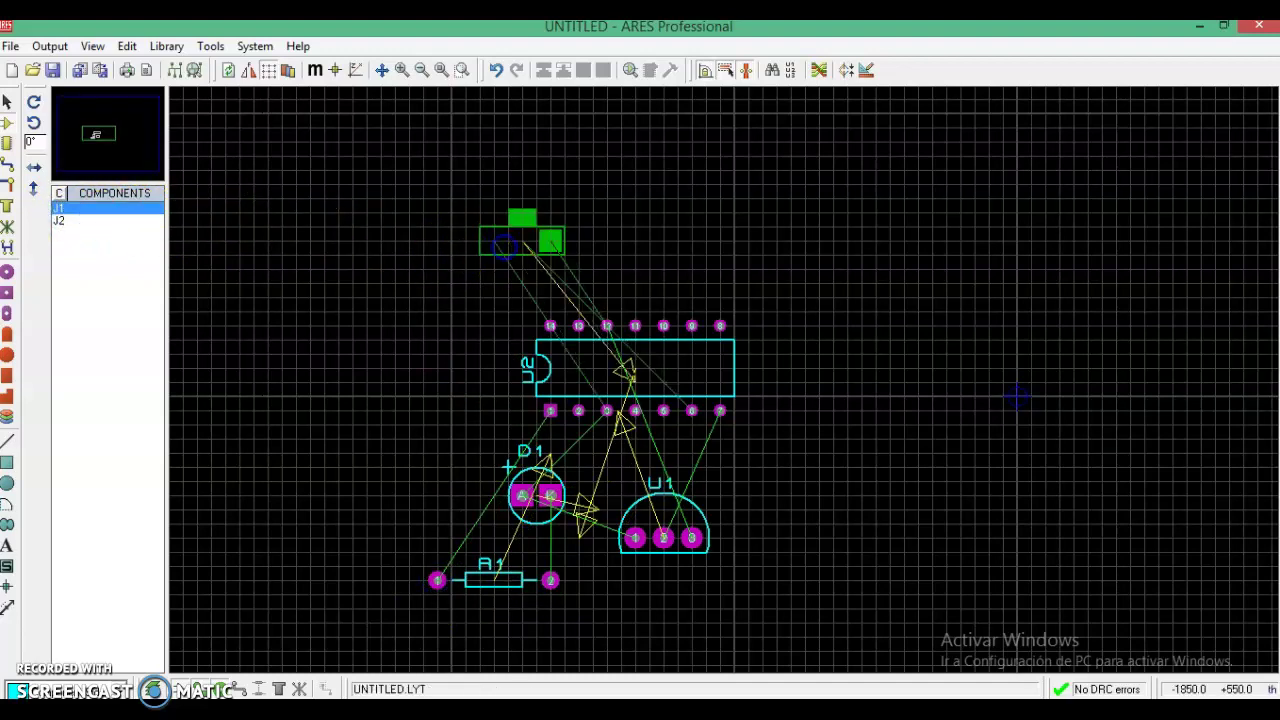
{"action": "left_click_drag", "start_coordinate": [536, 211], "coordinate": [386, 362]}
{"action": "left_click", "coordinate": [78, 218]}
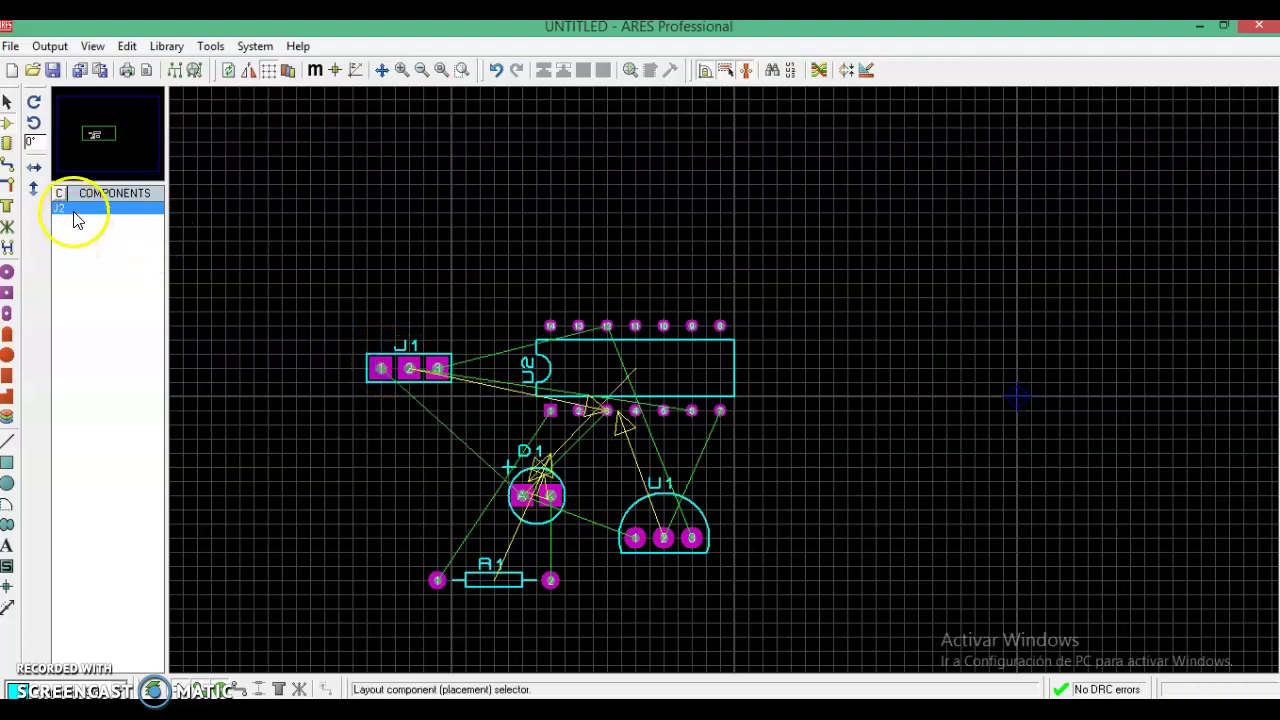
{"action": "left_click_drag", "start_coordinate": [443, 221], "coordinate": [834, 362]}
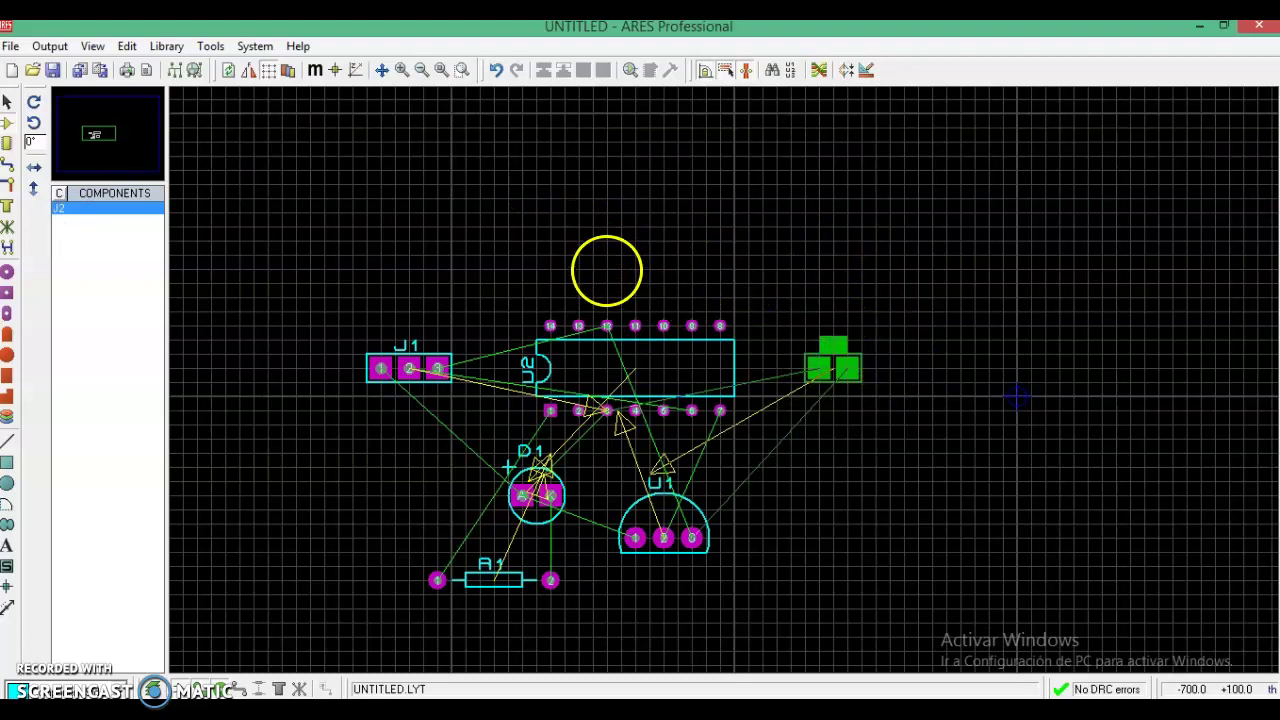
{"action": "left_click", "coordinate": [8, 566]}
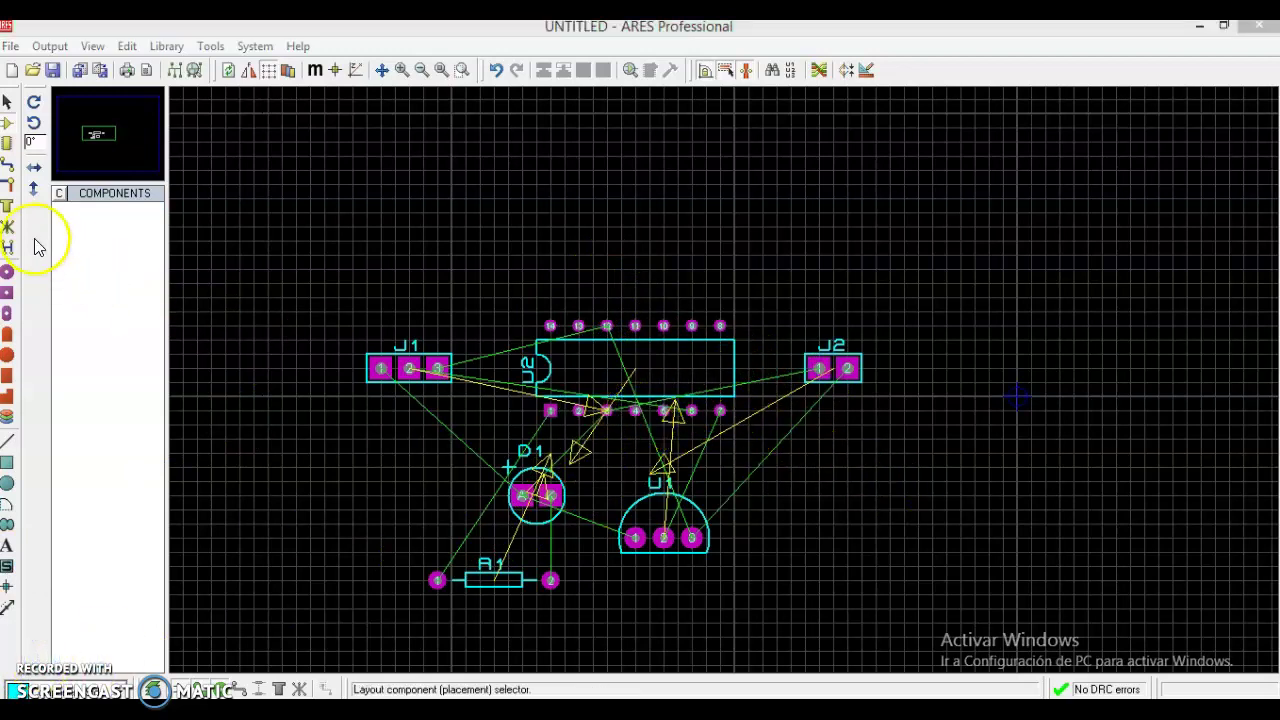
Route a track in the DEFAULT trace style from J1 pin 3, around above U2, to U2 pin 12.
{"action": "left_click", "coordinate": [9, 170]}
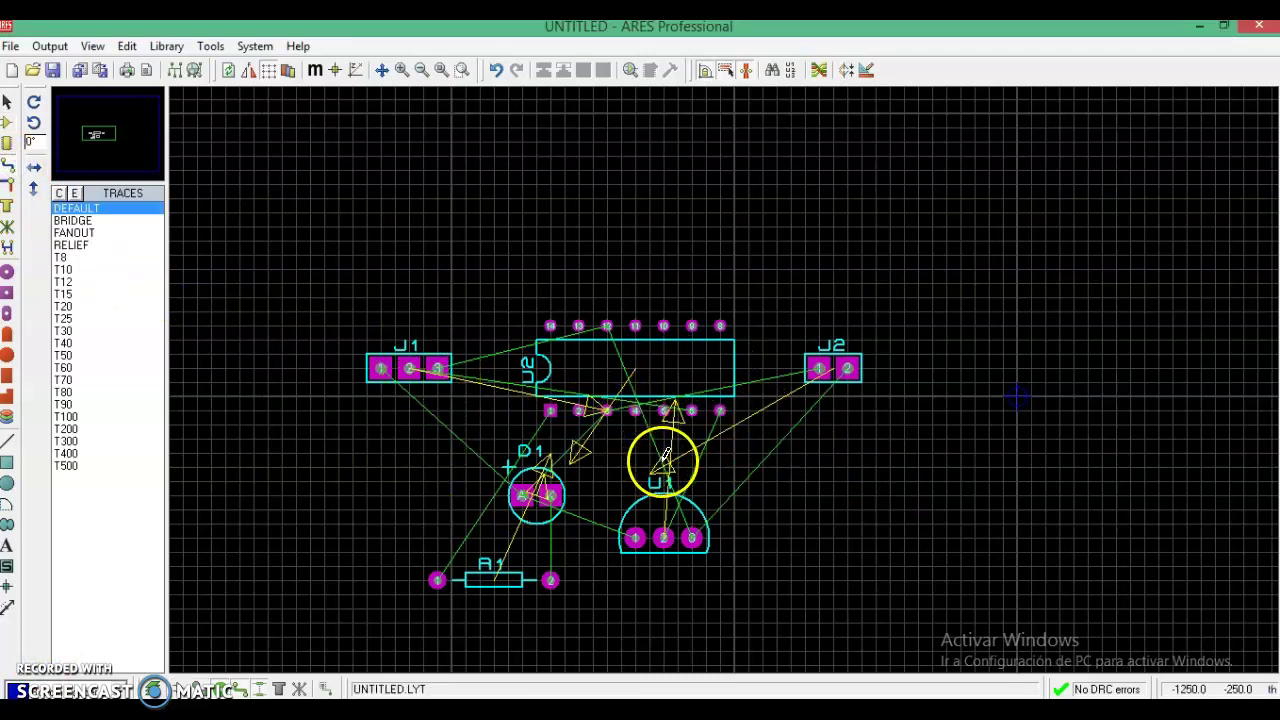
{"action": "scroll", "coordinate": [735, 432], "scroll_direction": "up", "scroll_amount": 1}
{"action": "scroll", "coordinate": [343, 306], "scroll_direction": "up", "scroll_amount": 1}
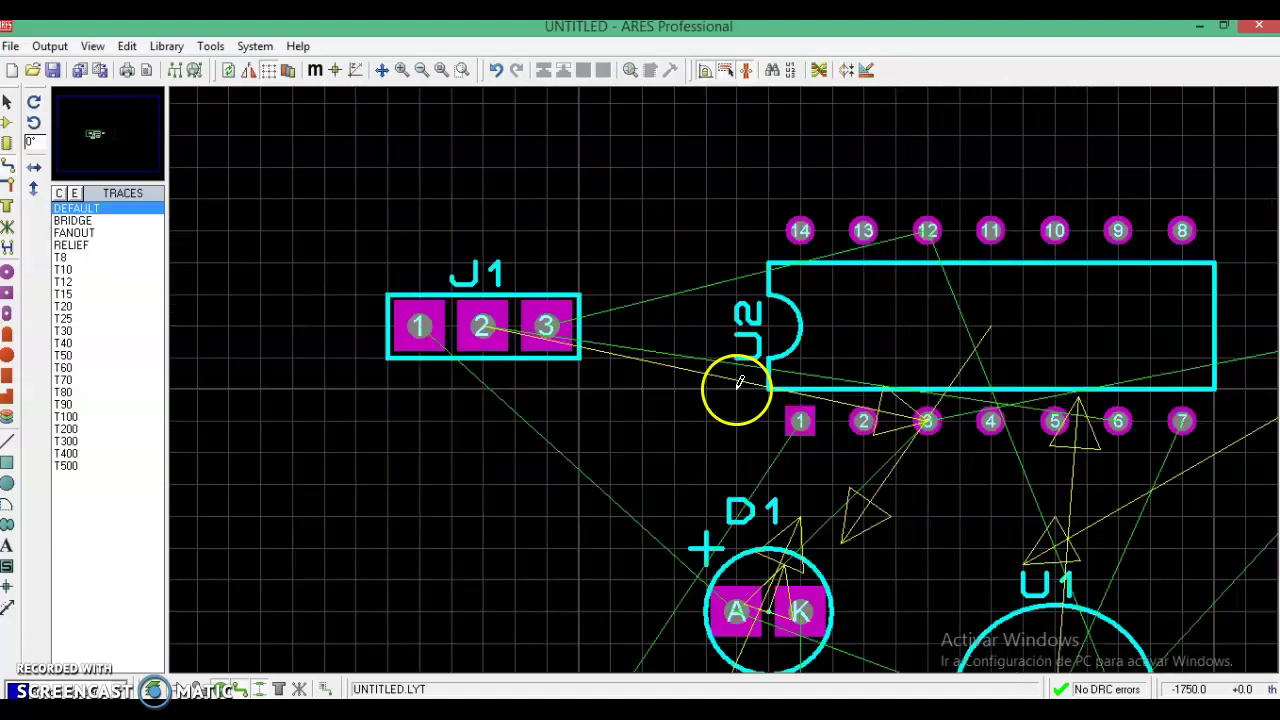
{"action": "left_click", "coordinate": [548, 316]}
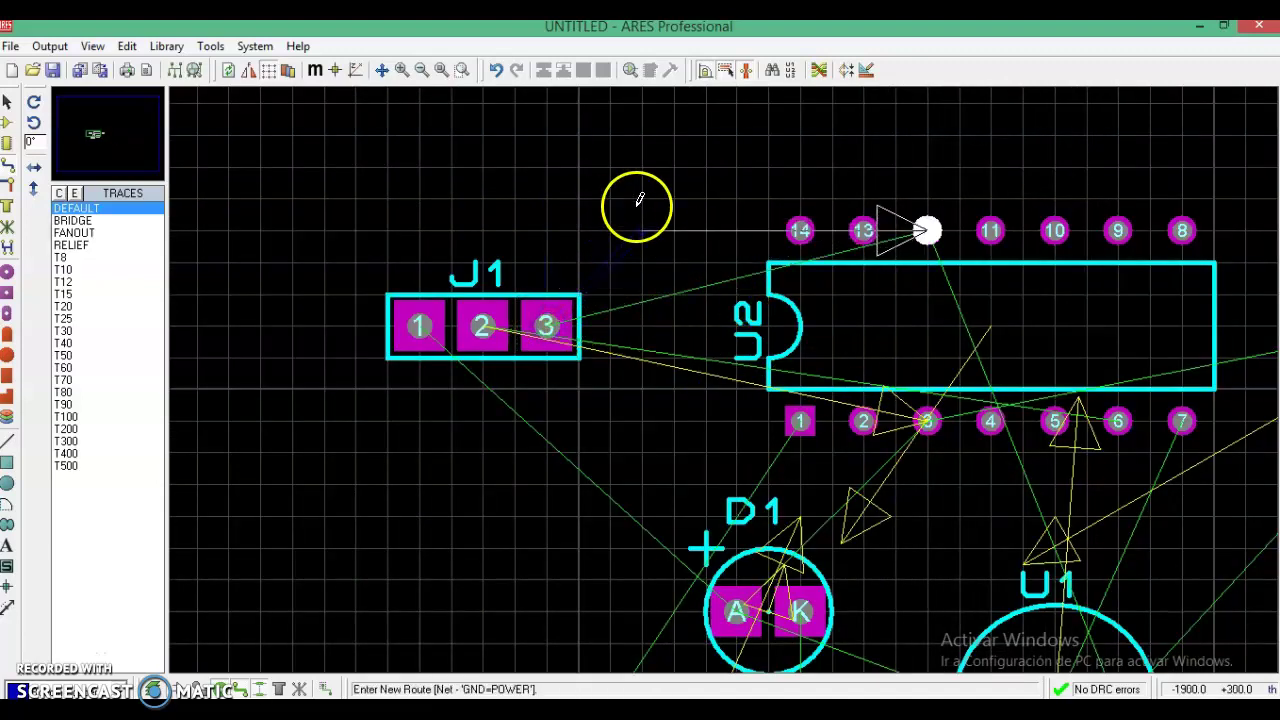
{"action": "left_click", "coordinate": [707, 168]}
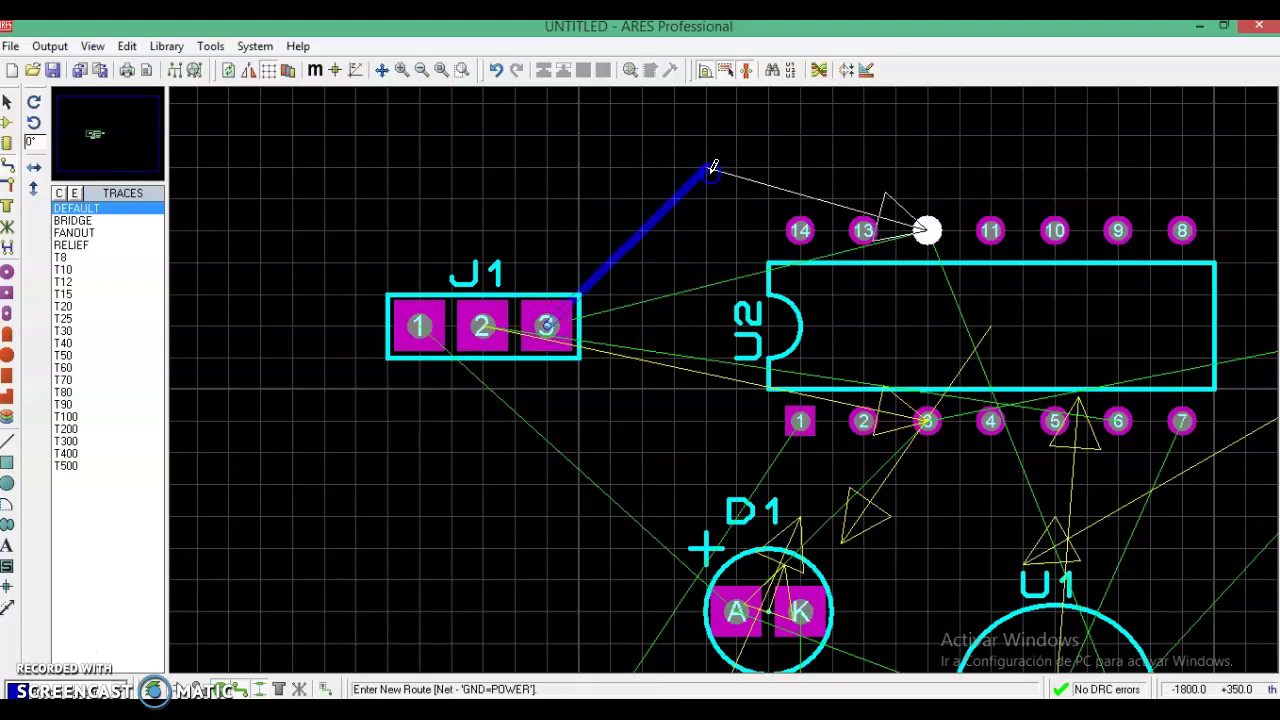
{"action": "left_click", "coordinate": [860, 167]}
{"action": "left_click", "coordinate": [928, 227]}
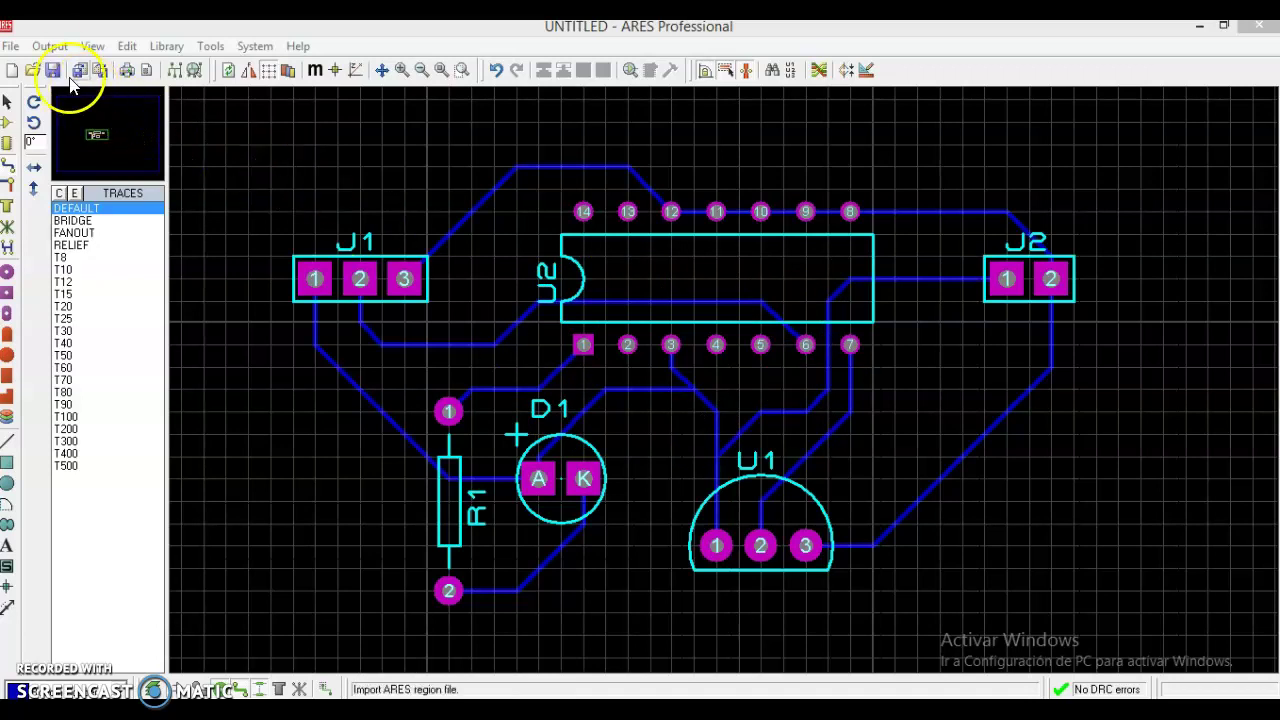
Open the 3D visualization of the routed board, inspect the components from different angles, and close it.
{"action": "left_click", "coordinate": [54, 47]}
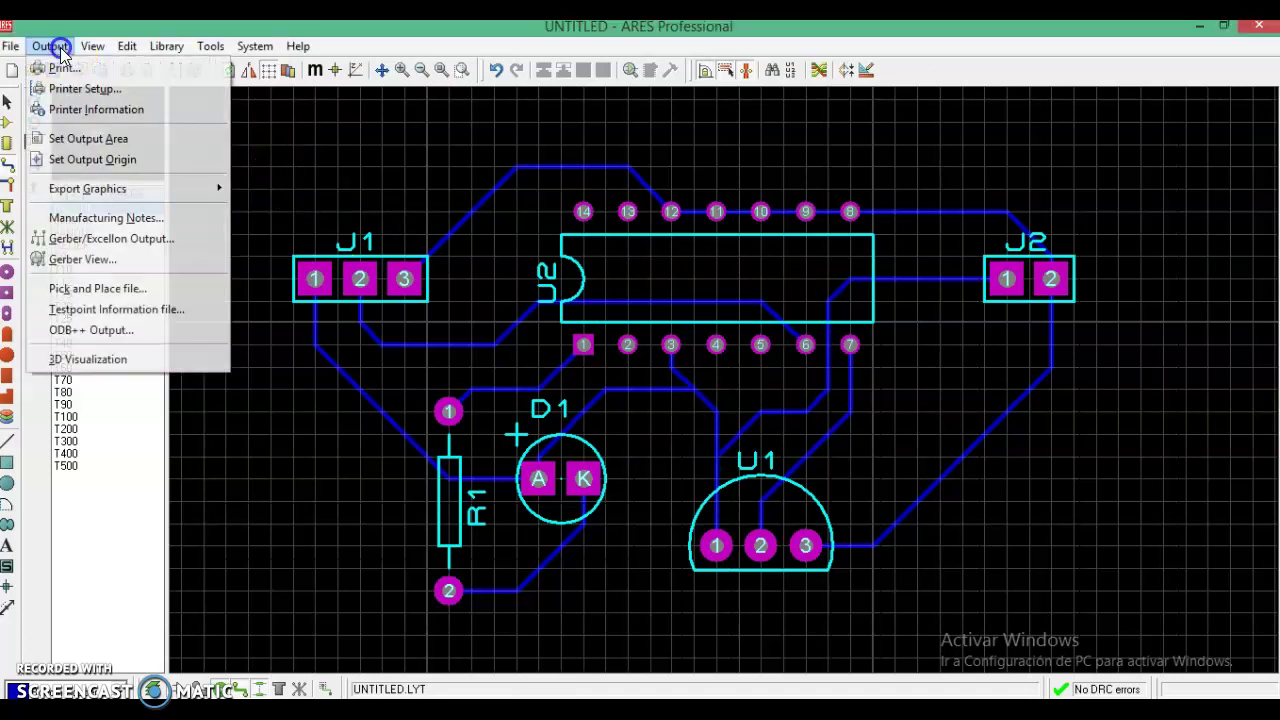
{"action": "left_click", "coordinate": [112, 360]}
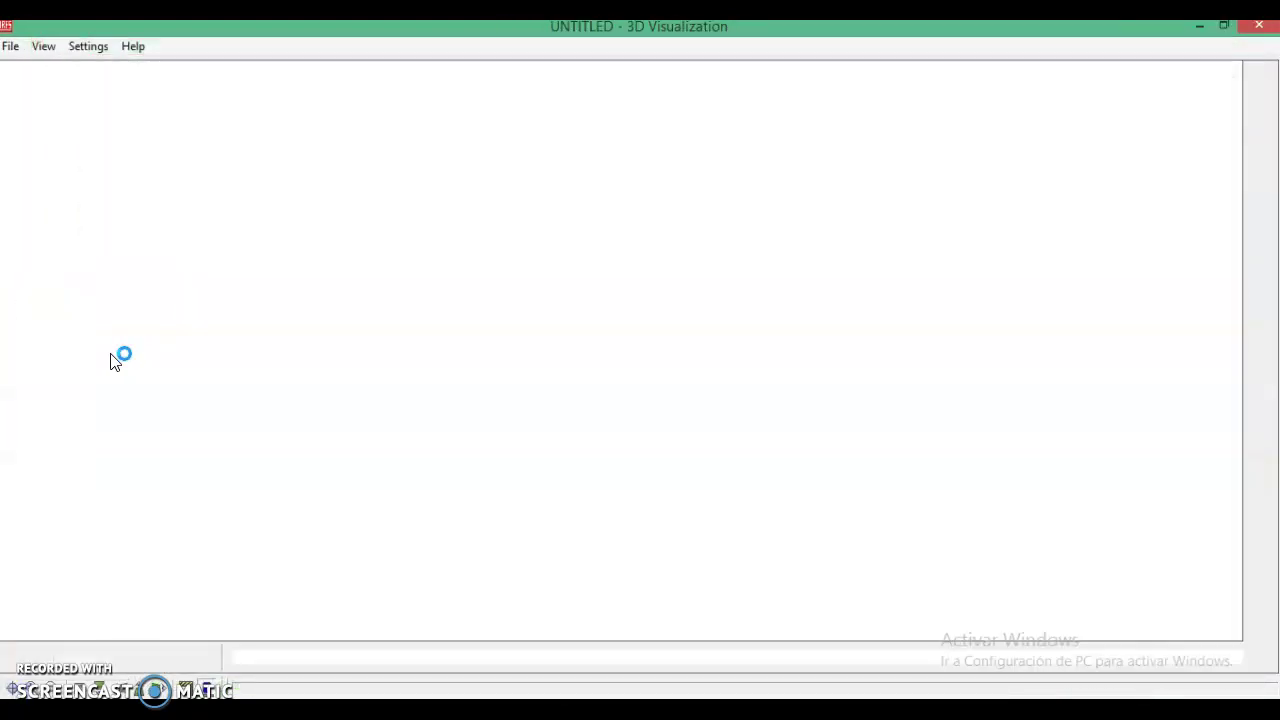
{"action": "left_click", "coordinate": [167, 333]}
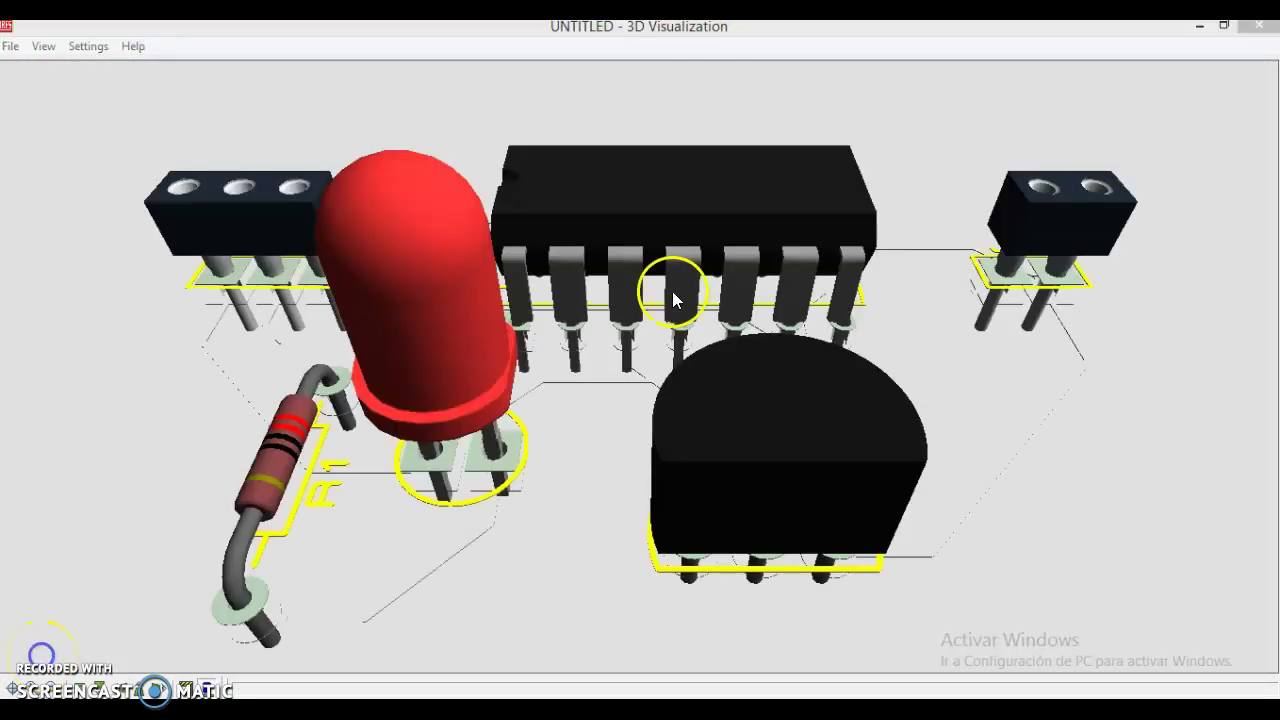
{"action": "left_click", "coordinate": [700, 232]}
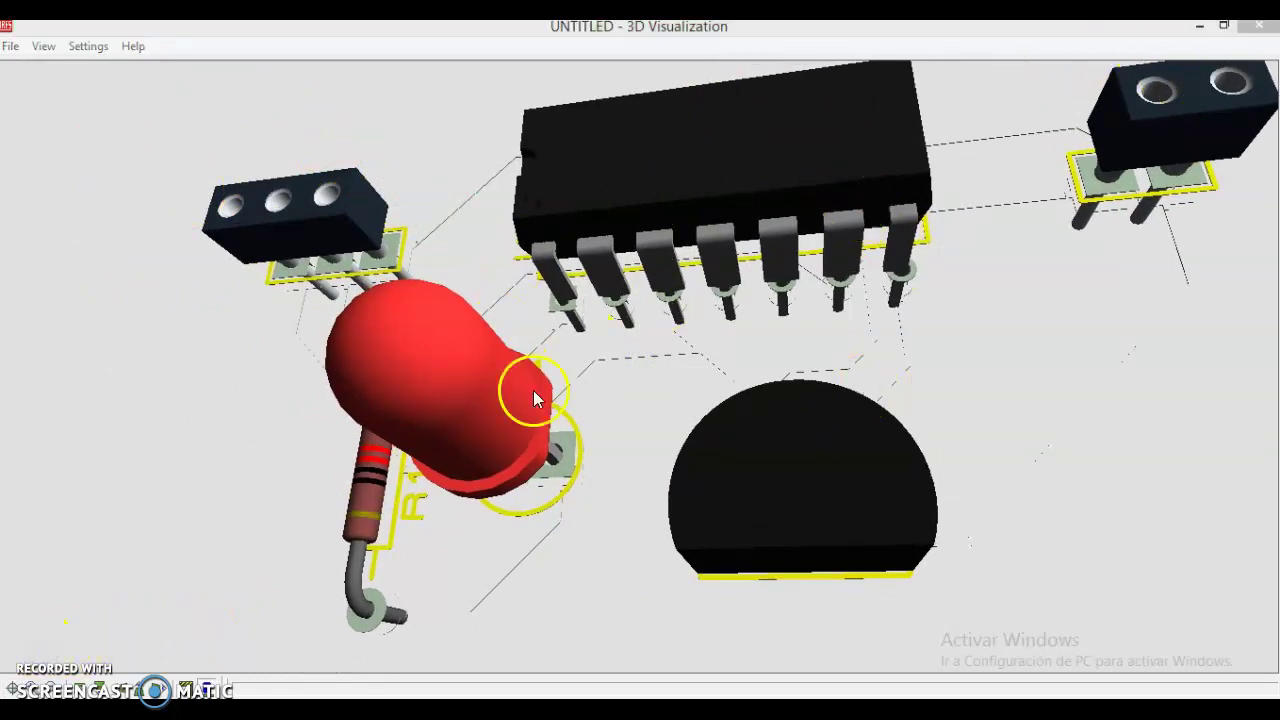
{"action": "left_click", "coordinate": [1252, 30]}
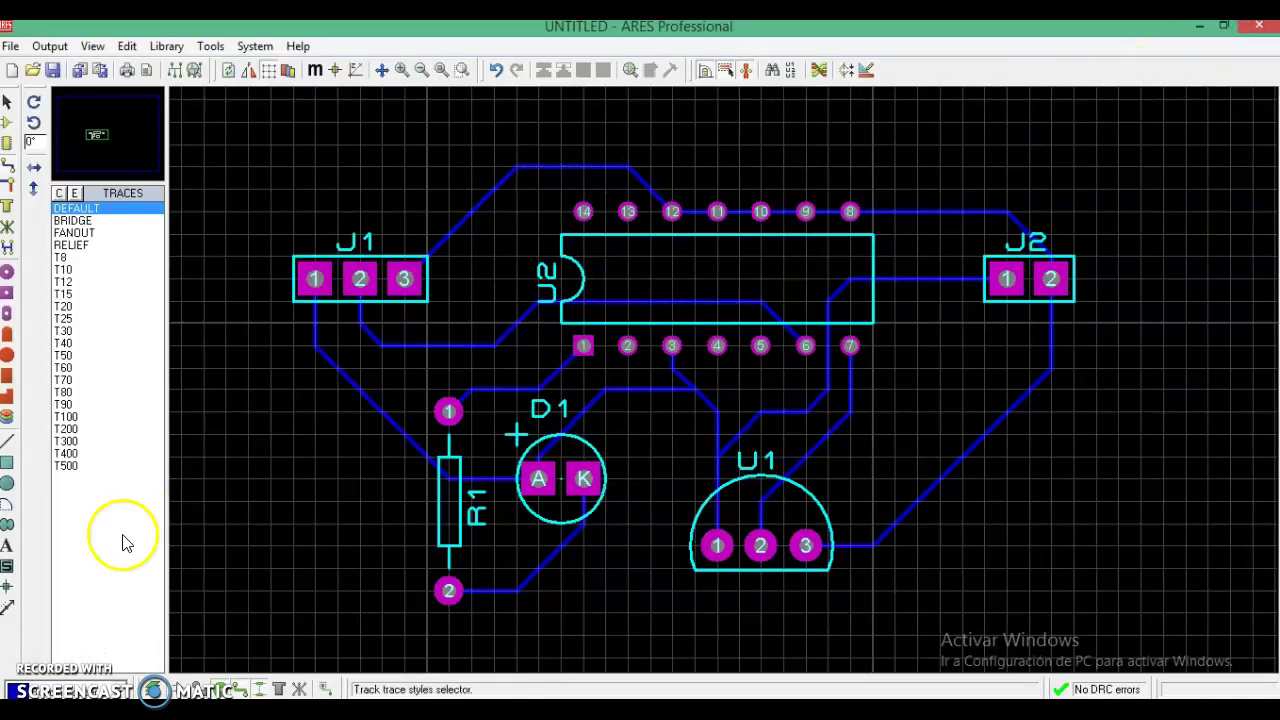
Draw a rectangular board outline on the yellow board edge layer, enclosing all the components and tracks.
{"action": "left_click", "coordinate": [7, 565]}
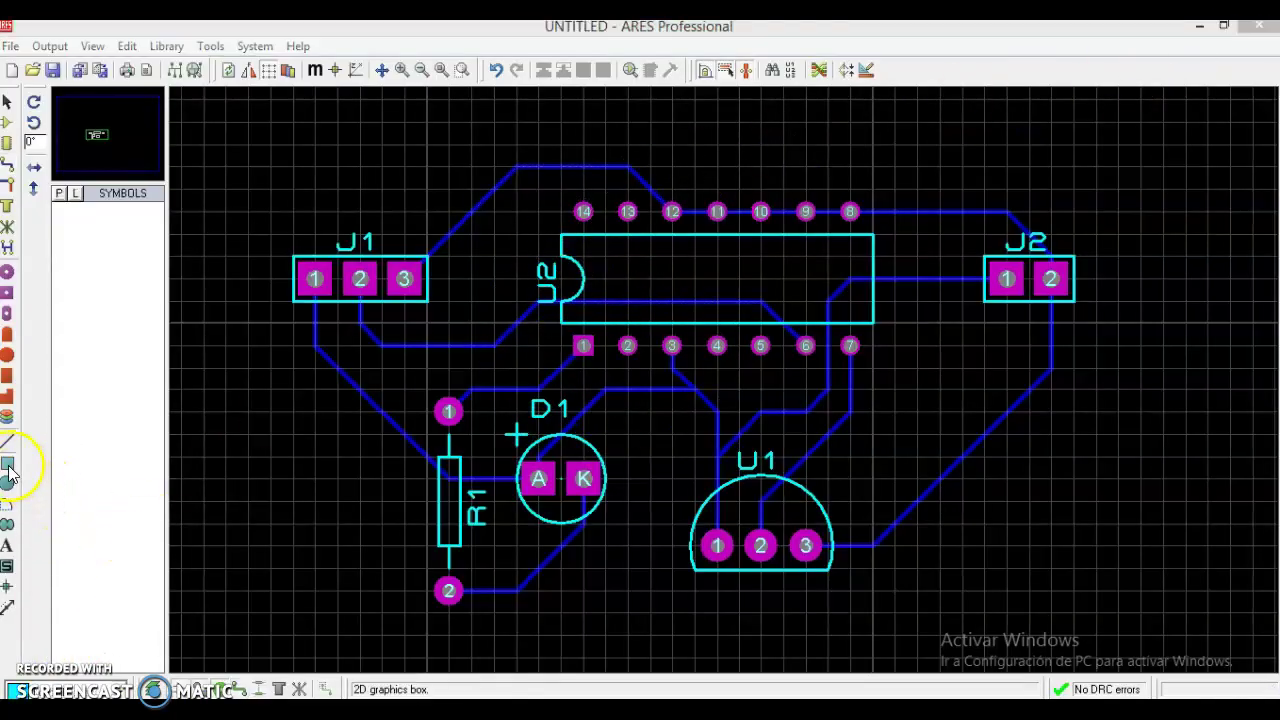
{"action": "left_click", "coordinate": [120, 688]}
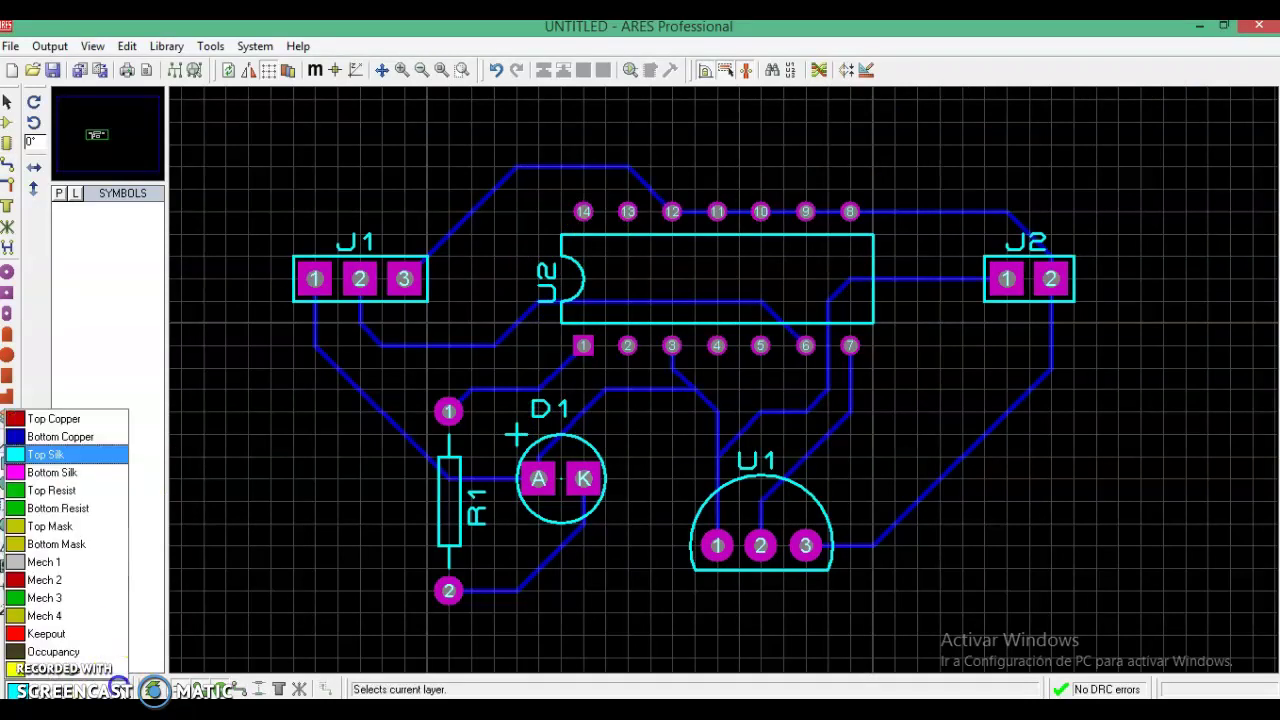
{"action": "left_click", "coordinate": [45, 454]}
{"action": "left_click_drag", "start_coordinate": [255, 140], "coordinate": [1097, 634]}
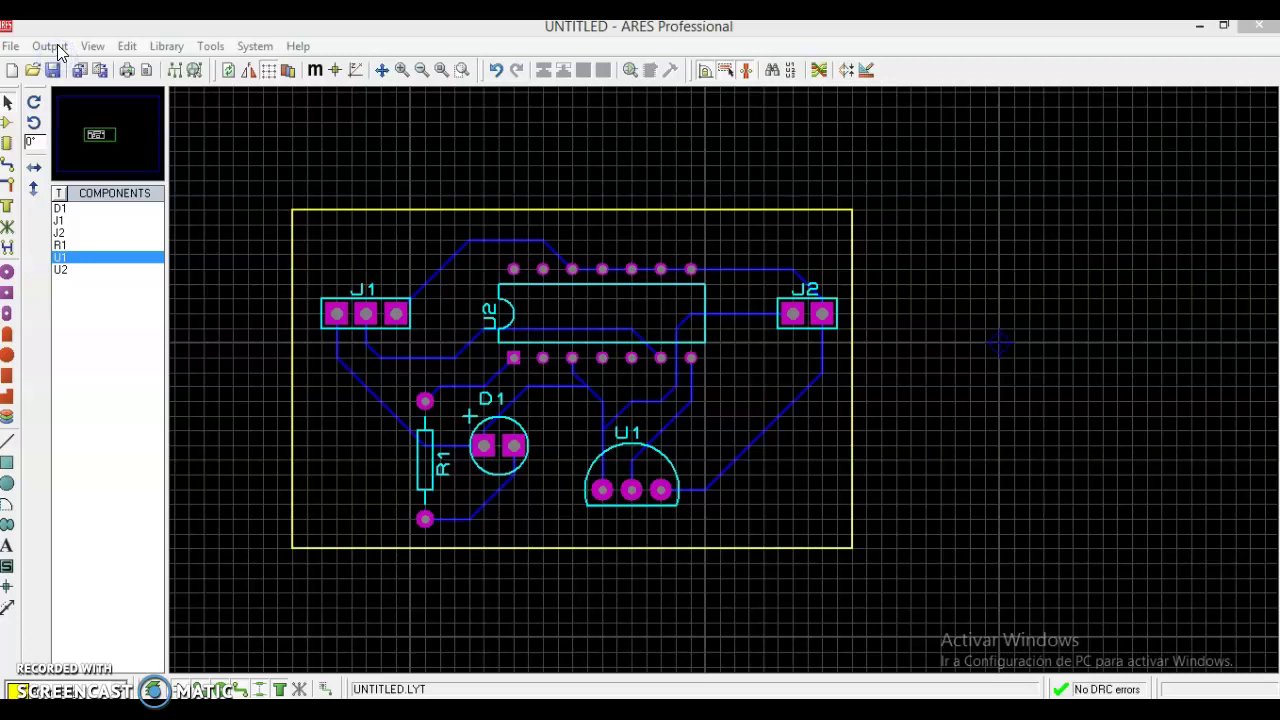
Open the 3D visualization of the outlined board and view its components from a lower angle.
{"action": "left_click", "coordinate": [50, 46]}
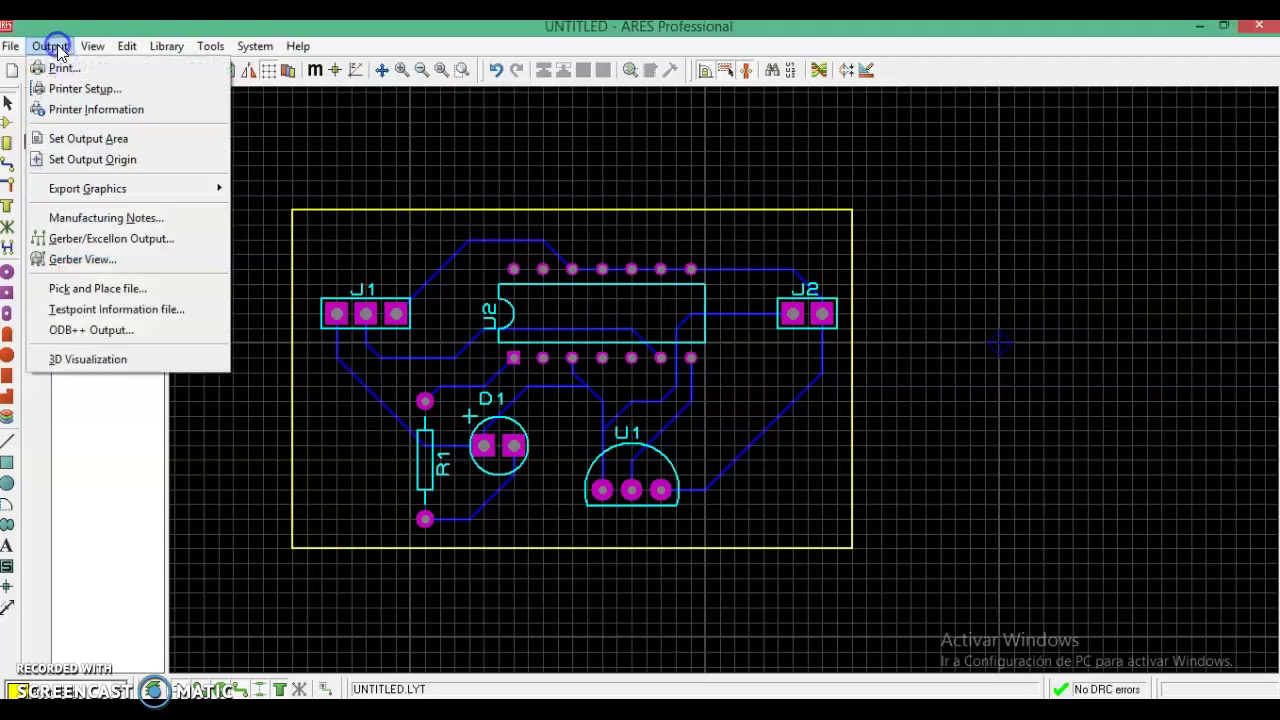
{"action": "left_click", "coordinate": [107, 360]}
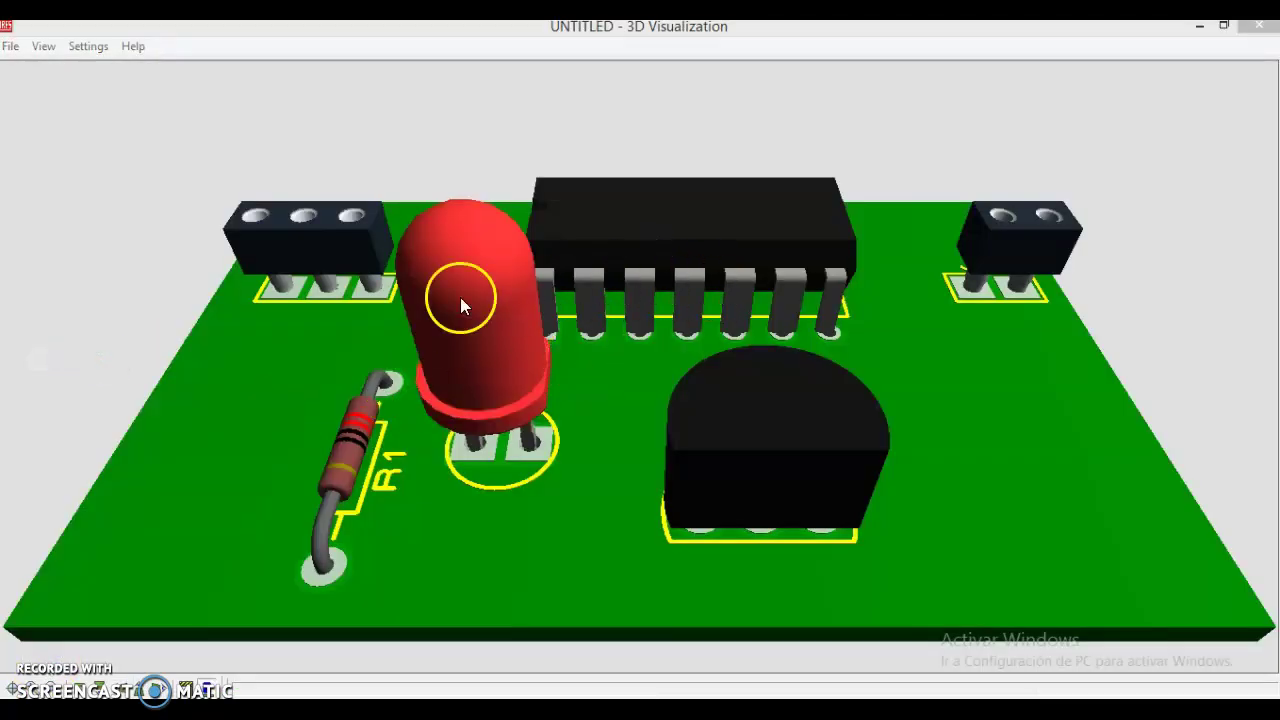
{"action": "left_click", "coordinate": [832, 297]}
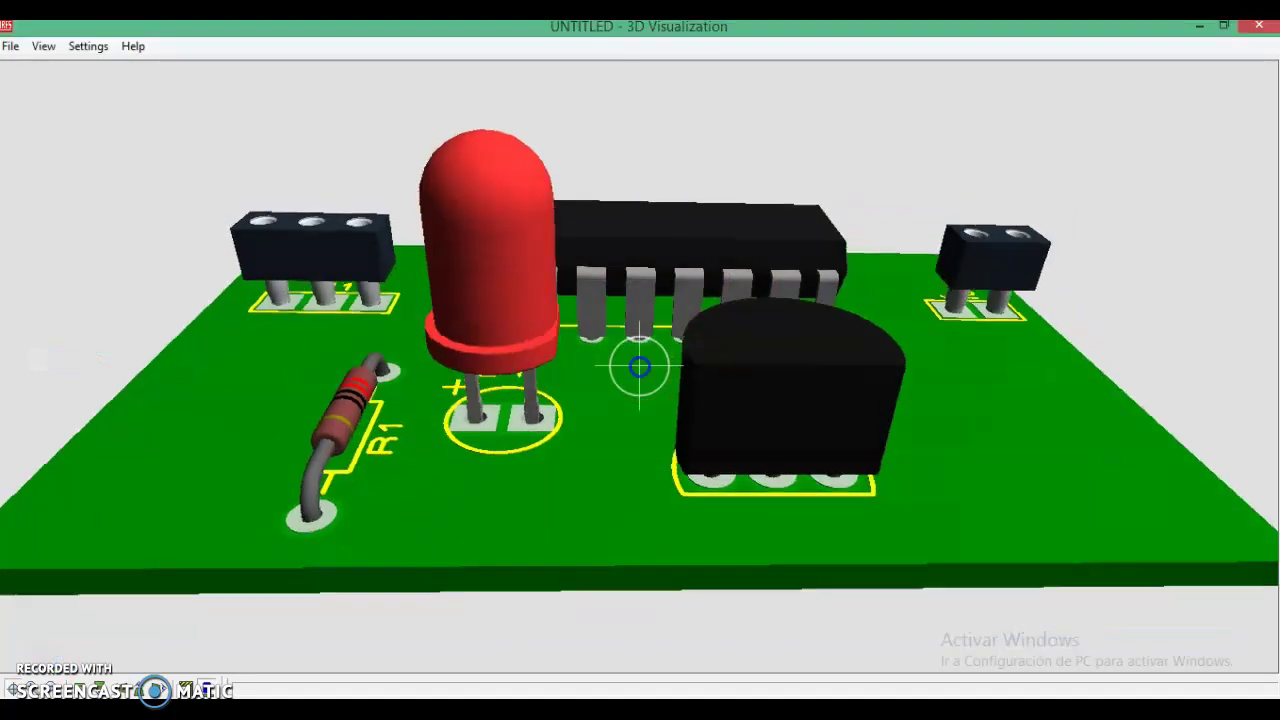